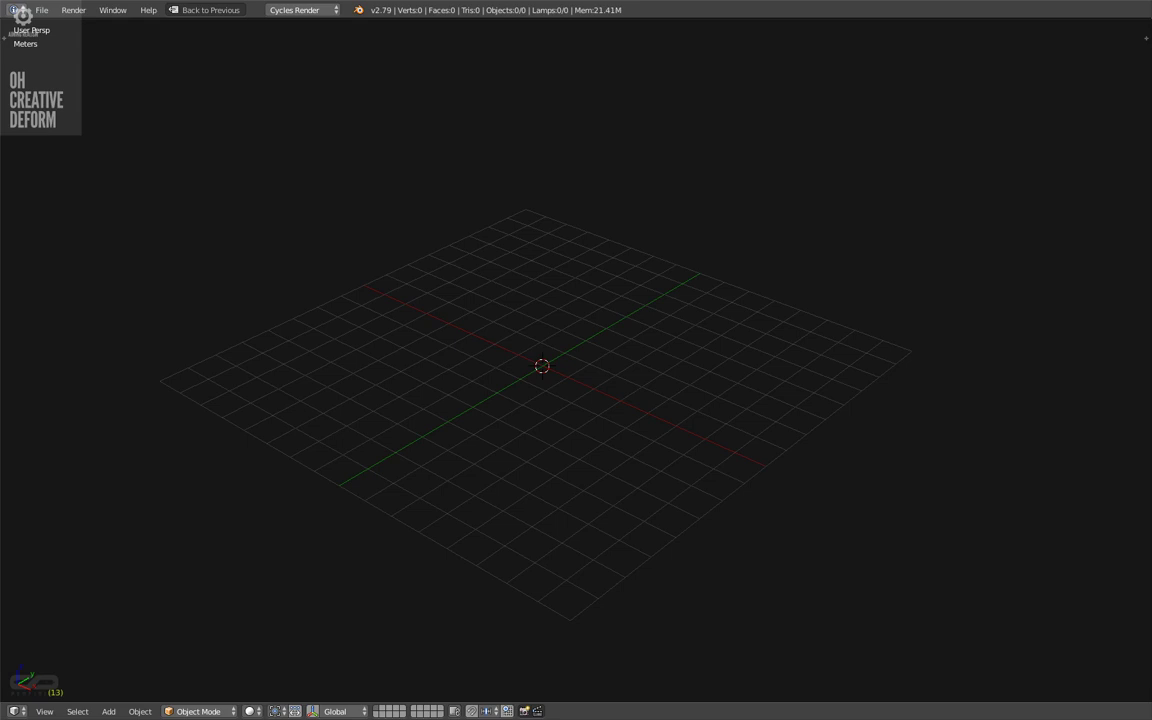
# Add a mesh plane at the scene origin and enter Edit Mode on it
pyautogui.moveTo(786, 405); pyautogui.dragTo(577, 391, button='middle')
pyautogui.scroll(3, 562, 303)
pyautogui.hotkey('shift', 'a')
pyautogui.click(614, 348)
pyautogui.press('Tab')
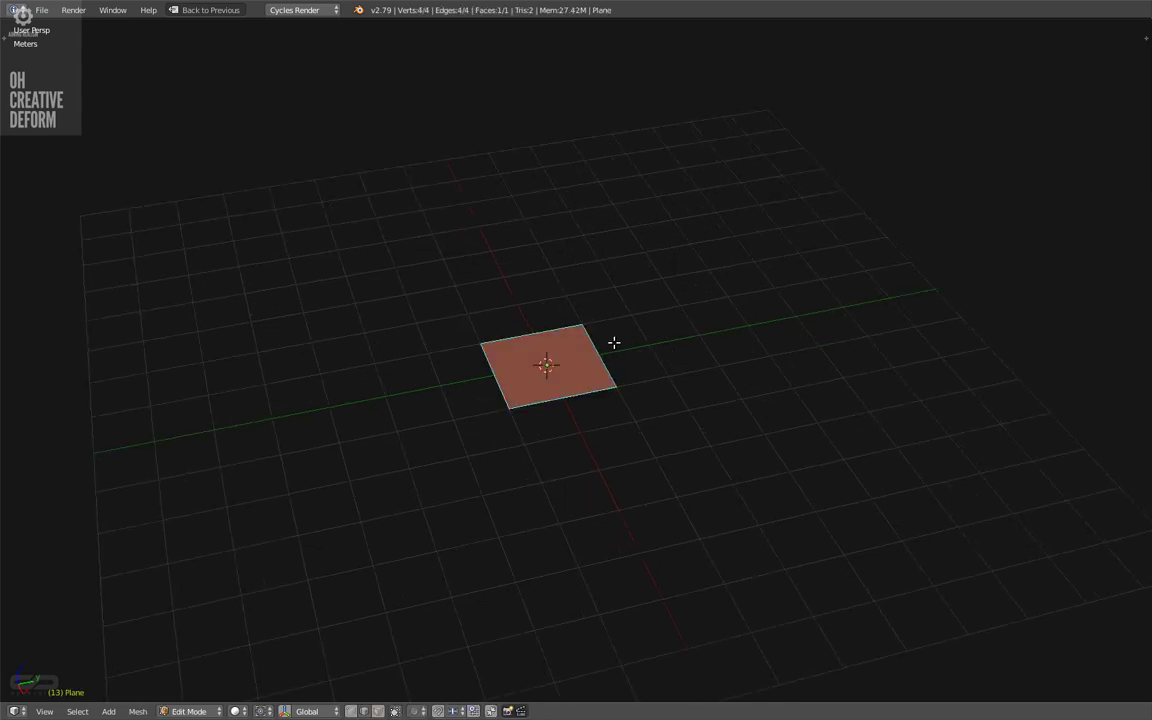
# Stand the plane upright by rotating its mesh 45° about the X axis and repeating that rotation
pyautogui.press('r')
pyautogui.hotkey('shift', 'x')
pyautogui.write('45')
pyautogui.press('Return')
pyautogui.hotkey('shift', 'r')
pyautogui.moveTo(574, 380)
pyautogui.mouseDown(button='middle')
pyautogui.moveTo(586, 378)
pyautogui.moveTo(569, 378)
pyautogui.mouseUp(button='middle')
pyautogui.press('e')
pyautogui.rightClick(588, 421)
pyautogui.hotkey('ctrl', 'z')
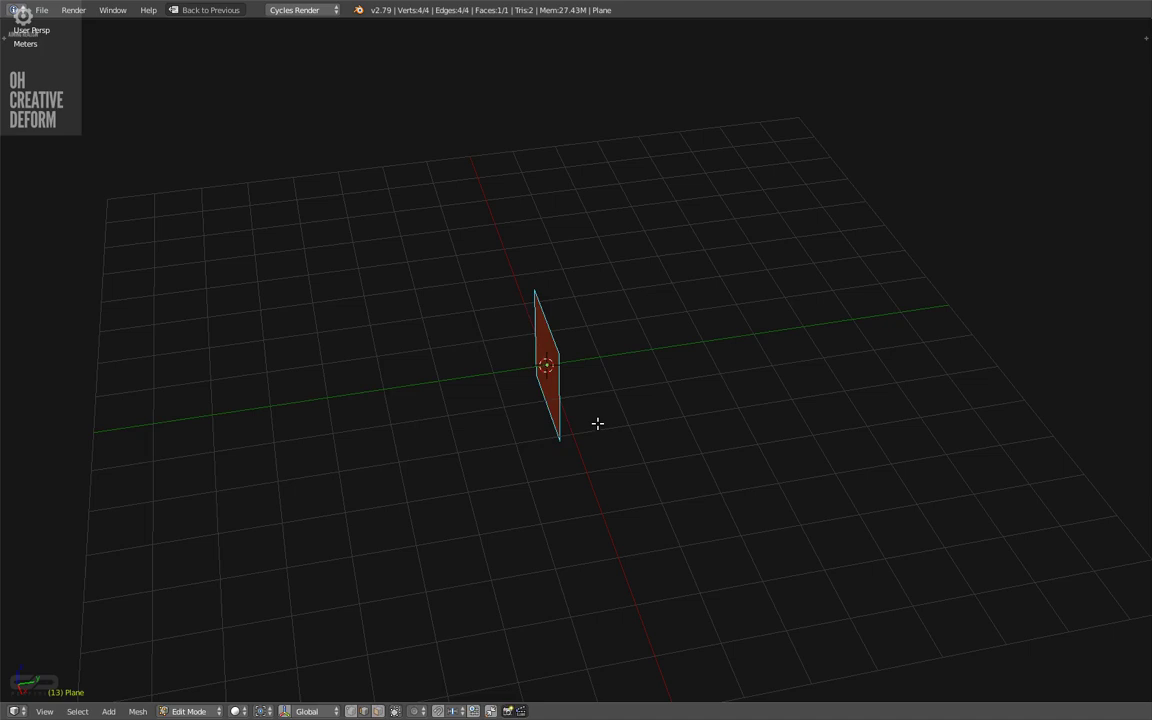
# Move the upright plane along the Y axis away from the origin, leaving the object origin in place
pyautogui.press('g')
pyautogui.press('y')
pyautogui.click(446, 448)
pyautogui.moveTo(450, 447); pyautogui.dragTo(545, 354, button='middle')
# Subdivide the upright plane and inset its faces toward the centre
pyautogui.hotkey('ctrl', 'Up')
pyautogui.hotkey('ctrl', 'Up')
pyautogui.scroll(3, 450, 318)
pyautogui.press('w')
pyautogui.click(501, 347)
pyautogui.press('i')
pyautogui.click(519, 401)
# Round the inset faces into a circular shape with To Sphere and delete them to leave a hole in the panel
pyautogui.hotkey('alt', 'shift', 's')
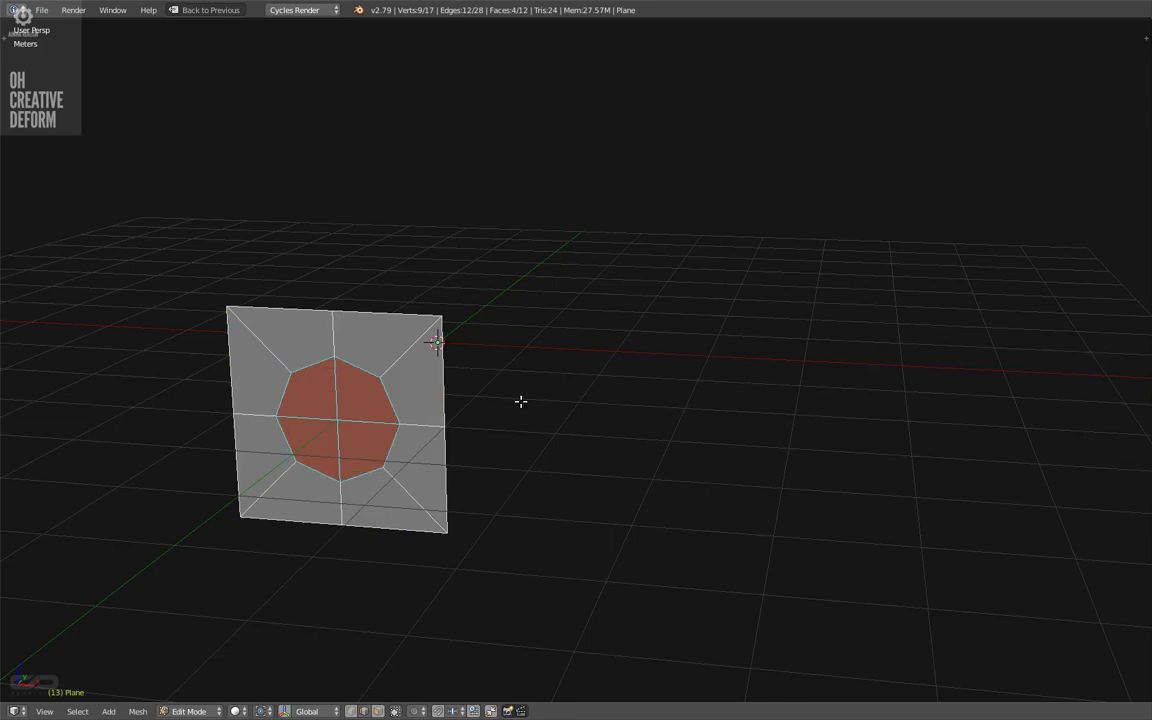
pyautogui.press('x')
pyautogui.click(529, 421)
pyautogui.moveTo(529, 421); pyautogui.dragTo(481, 435, button='middle')
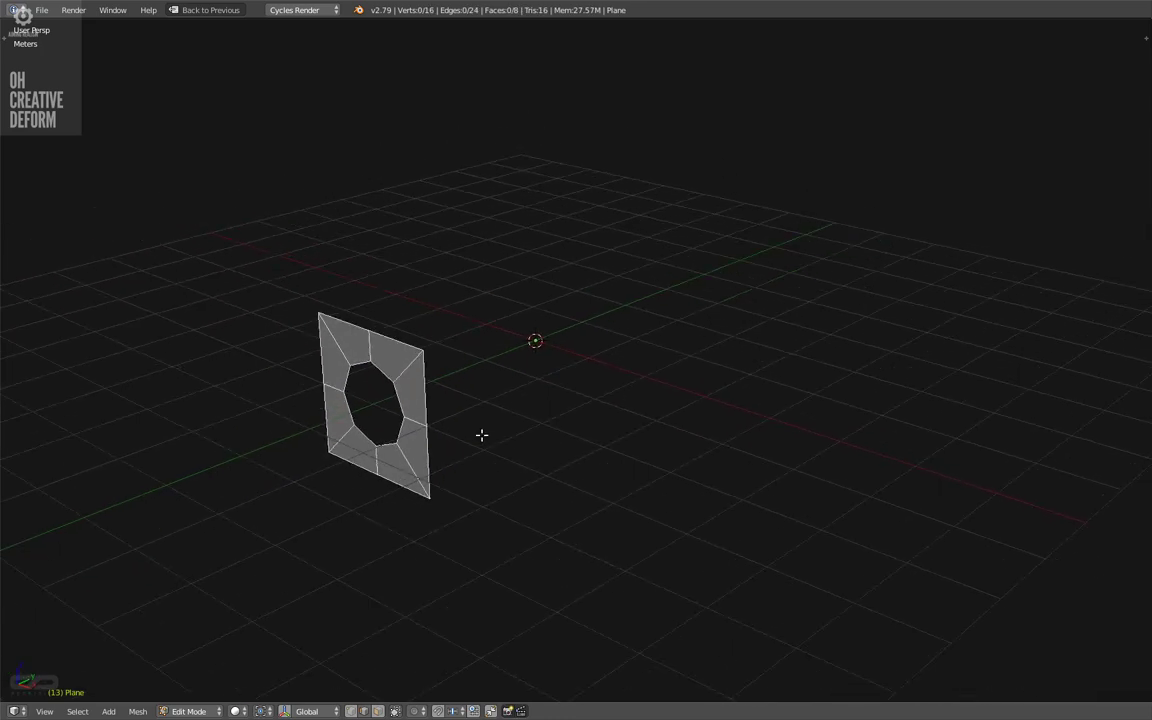
# Give the panel an Array modifier with a count of 10 and Relative Offset turned off
pyautogui.hotkey('ctrl', 'Up')
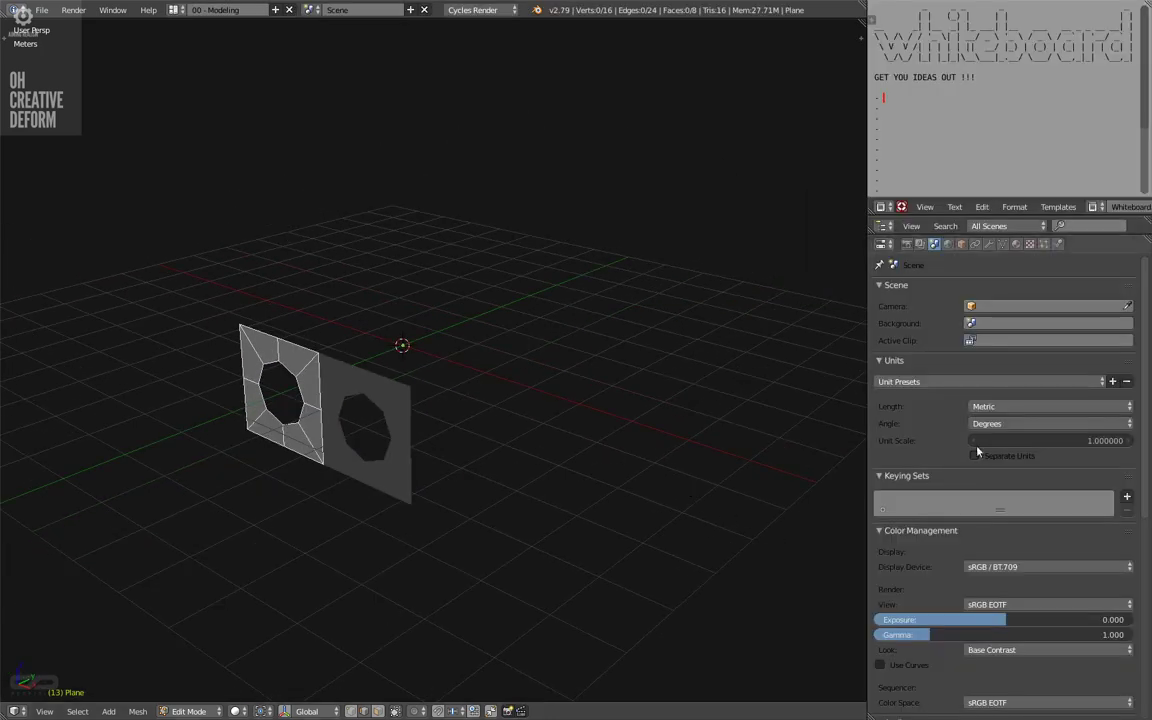
pyautogui.click(988, 246)
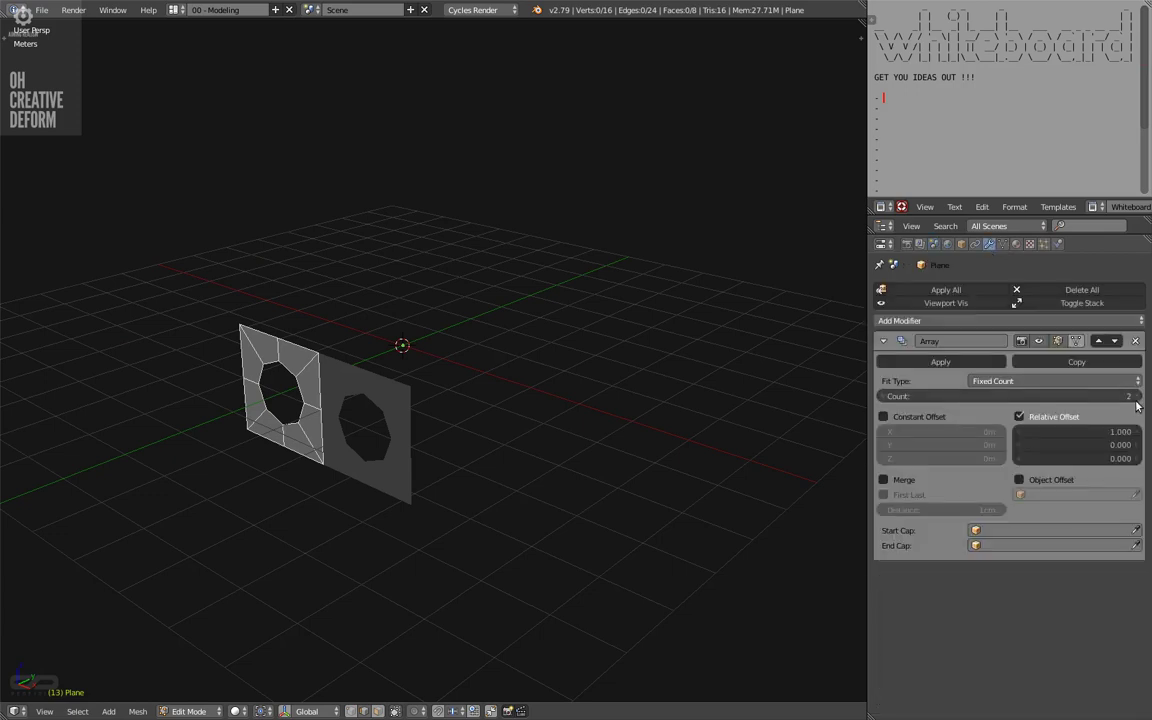
pyautogui.click(1137, 398)
pyautogui.click(1137, 398)
pyautogui.moveTo(1040, 396); pyautogui.dragTo(1136, 400)
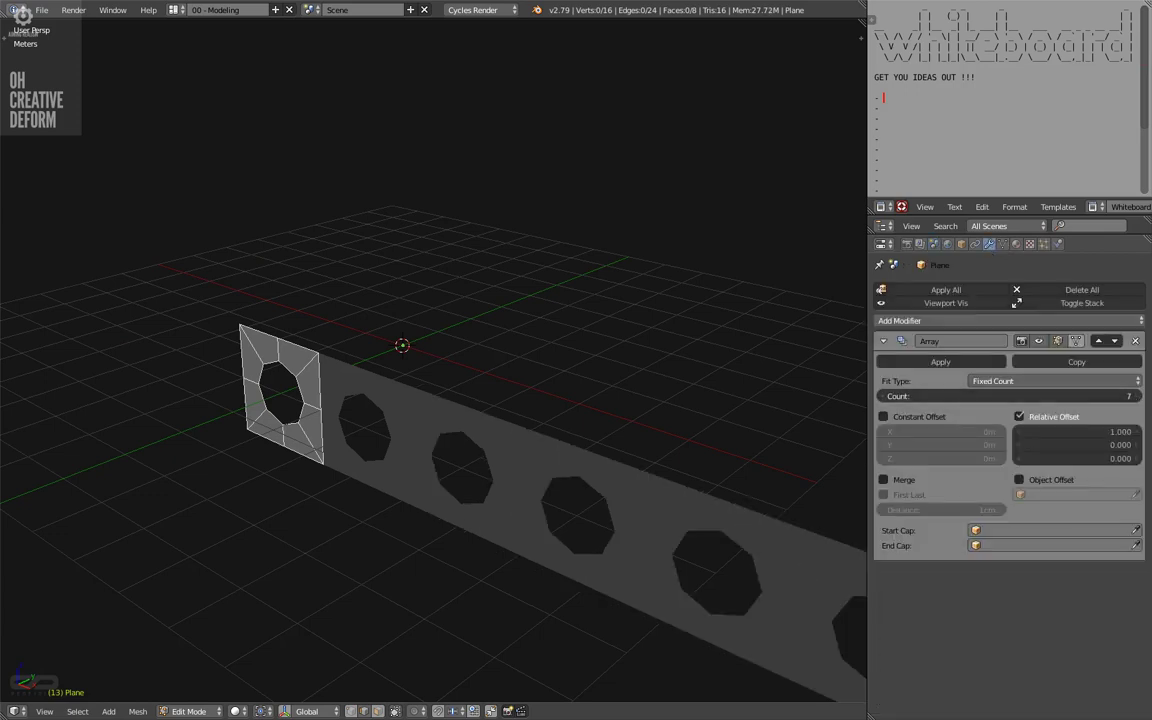
pyautogui.click(1019, 416)
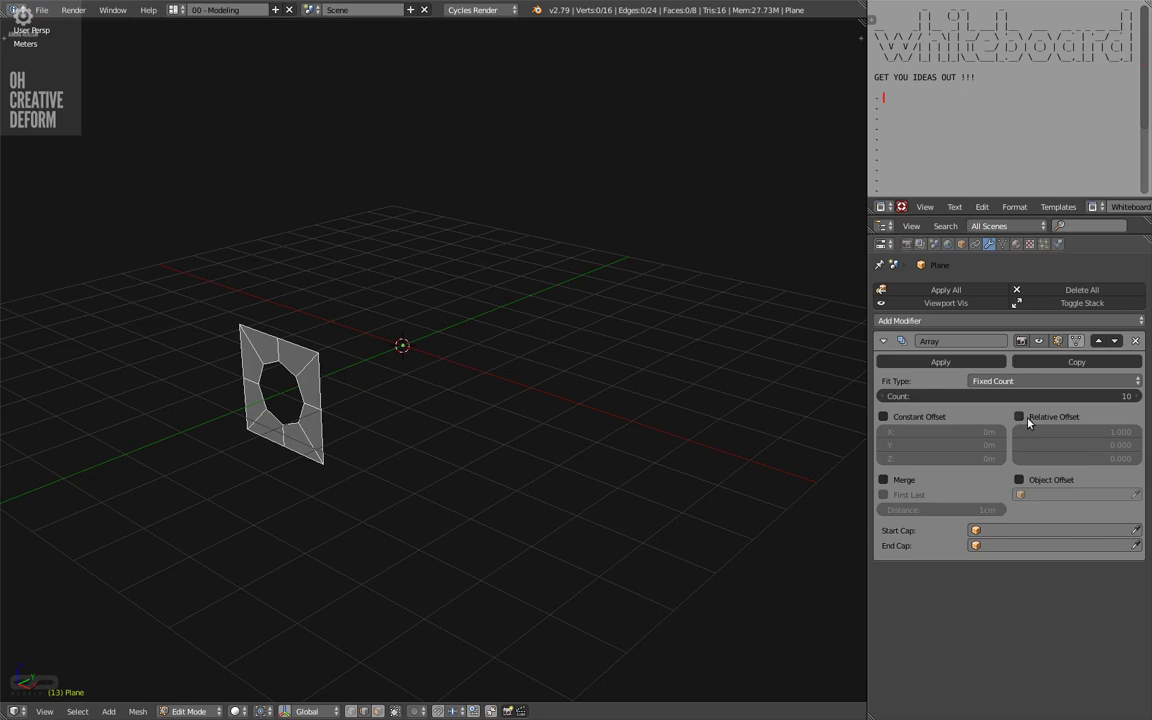
# Leave Edit Mode and add an Empty at the scene origin
pyautogui.press('Tab')
pyautogui.hotkey('shift', 'a')
pyautogui.click(648, 425)
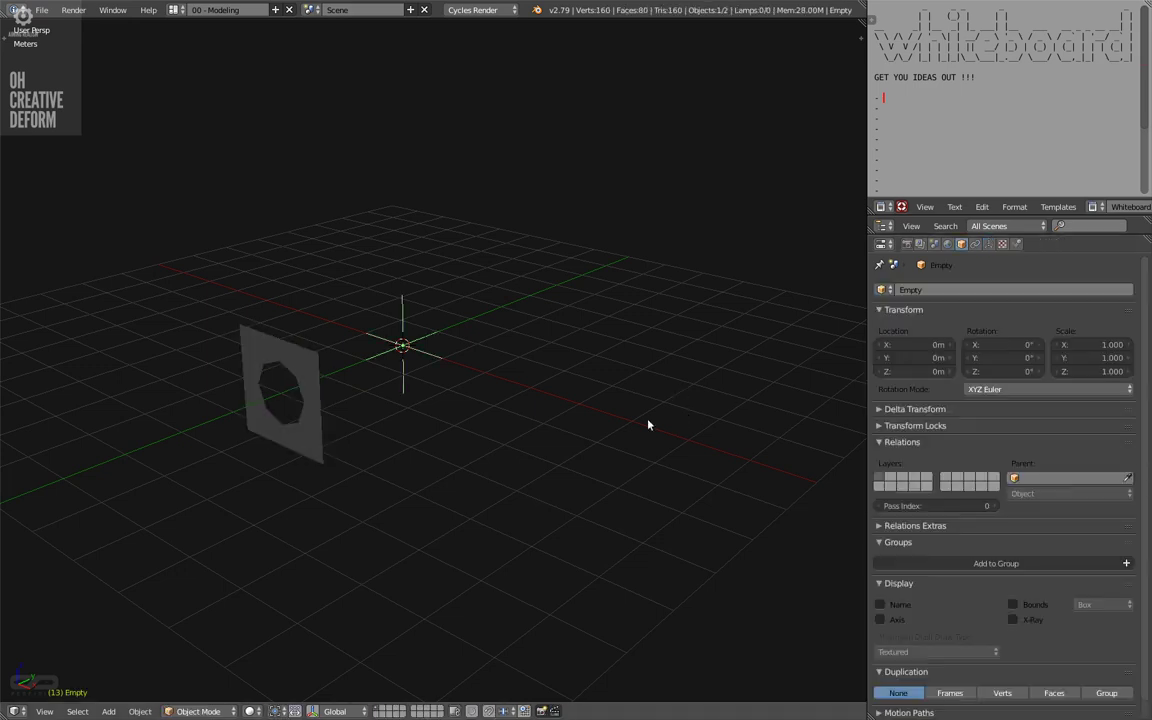
# Turn on Object Offset in the panel's Array modifier and use the Empty as the offset object
pyautogui.rightClick(299, 393)
pyautogui.click(1019, 480)
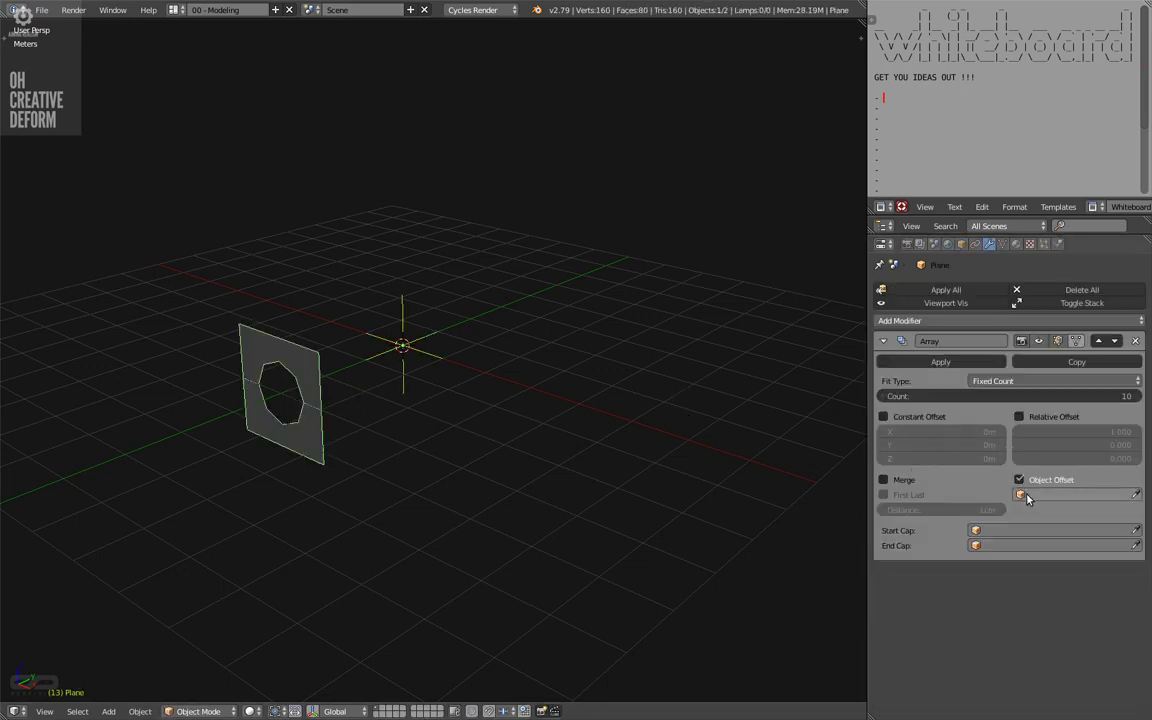
pyautogui.click(1050, 495)
pyautogui.click(1004, 515)
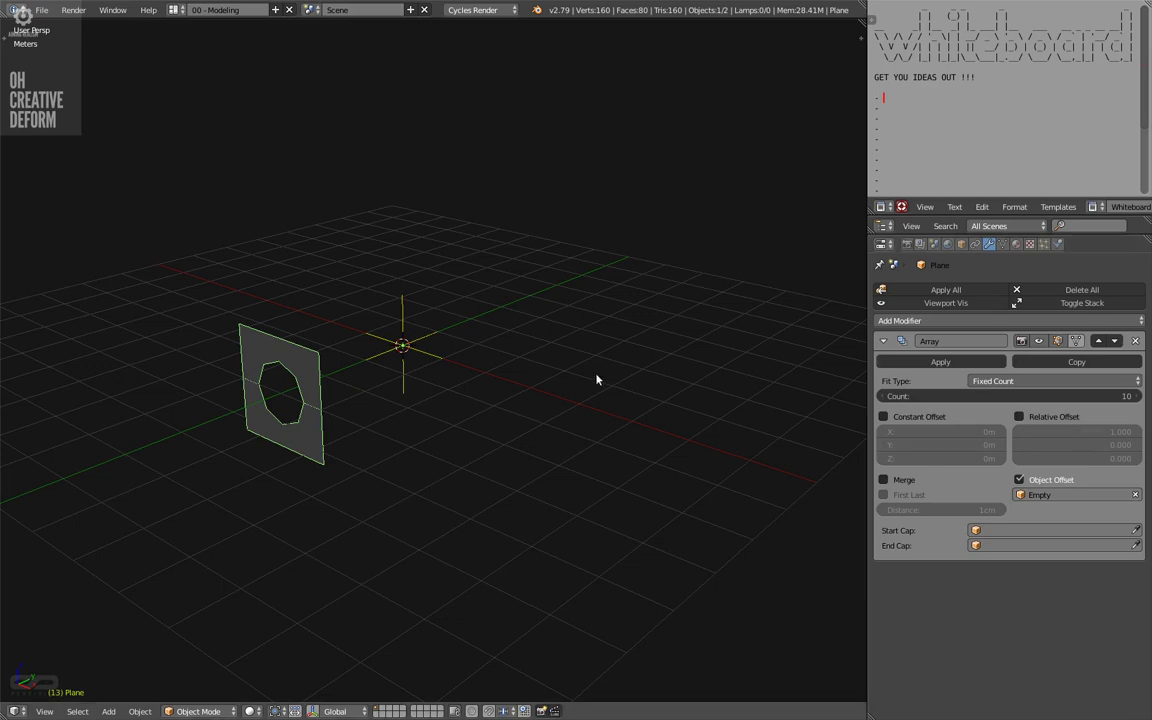
# Rotate the Empty 36° about the Z axis to spread the panel copies into a closed ring
pyautogui.moveTo(597, 380); pyautogui.dragTo(432, 363, button='middle')
pyautogui.rightClick(430, 360)
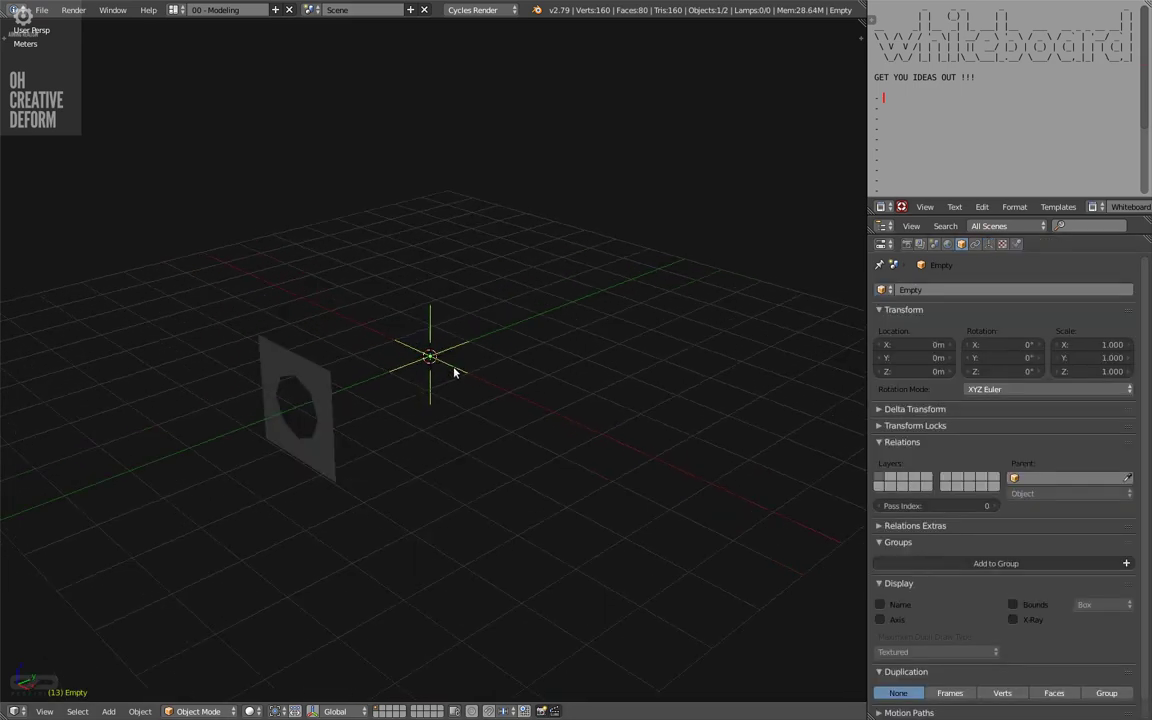
pyautogui.moveTo(432, 436); pyautogui.dragTo(401, 446, button='middle')
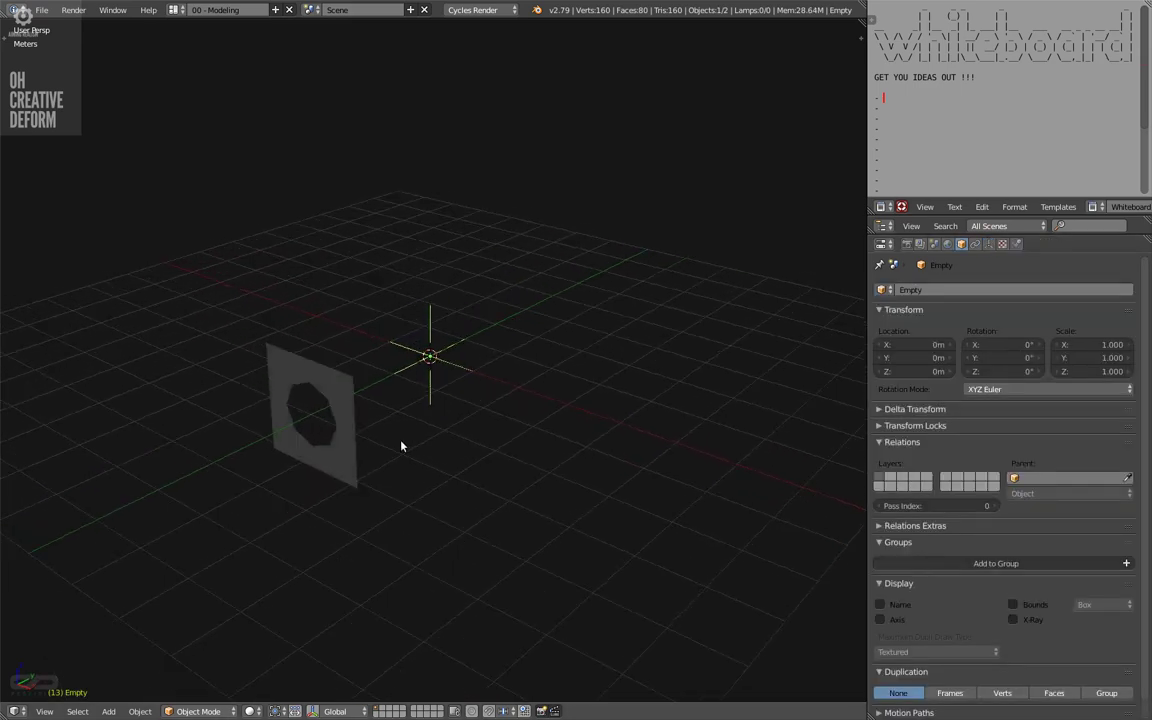
pyautogui.press('F6')
pyautogui.press('r')
pyautogui.press('z')
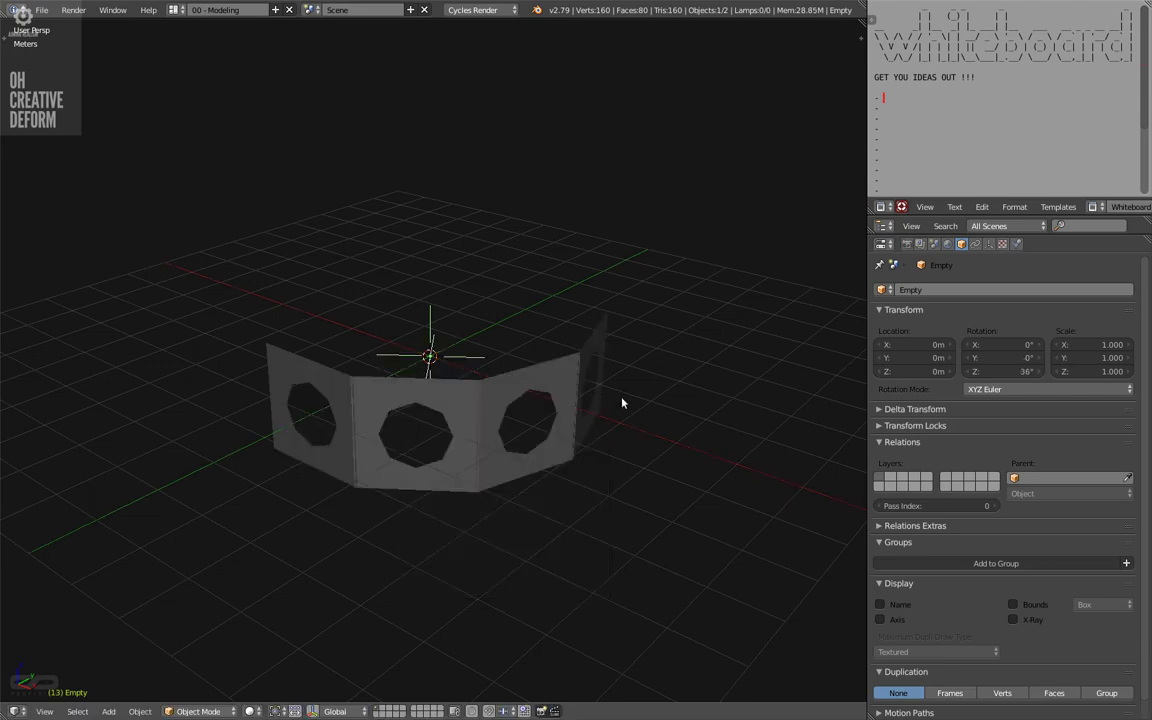
# Add a Subdivision Surface modifier at level 2 to the panel and turn on Optimal Display
pyautogui.moveTo(622, 399); pyautogui.dragTo(494, 456, button='middle')
pyautogui.rightClick(441, 446)
pyautogui.press('Tab')
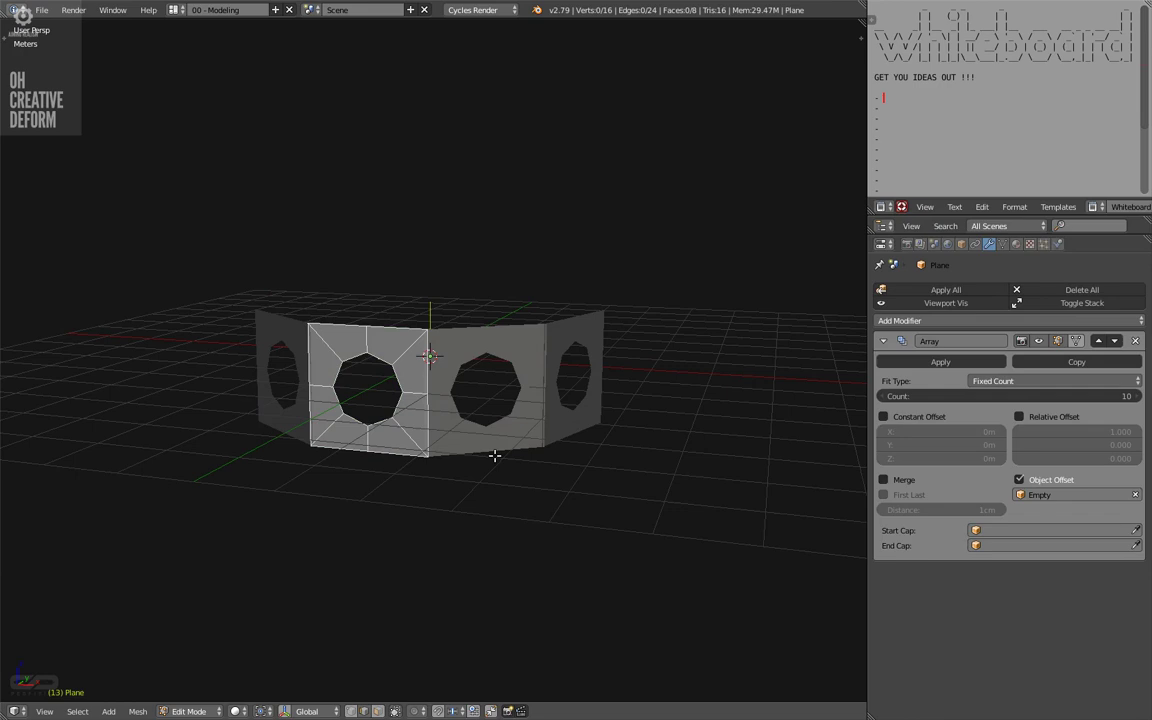
pyautogui.hotkey('ctrl', '2')
pyautogui.press('Tab')
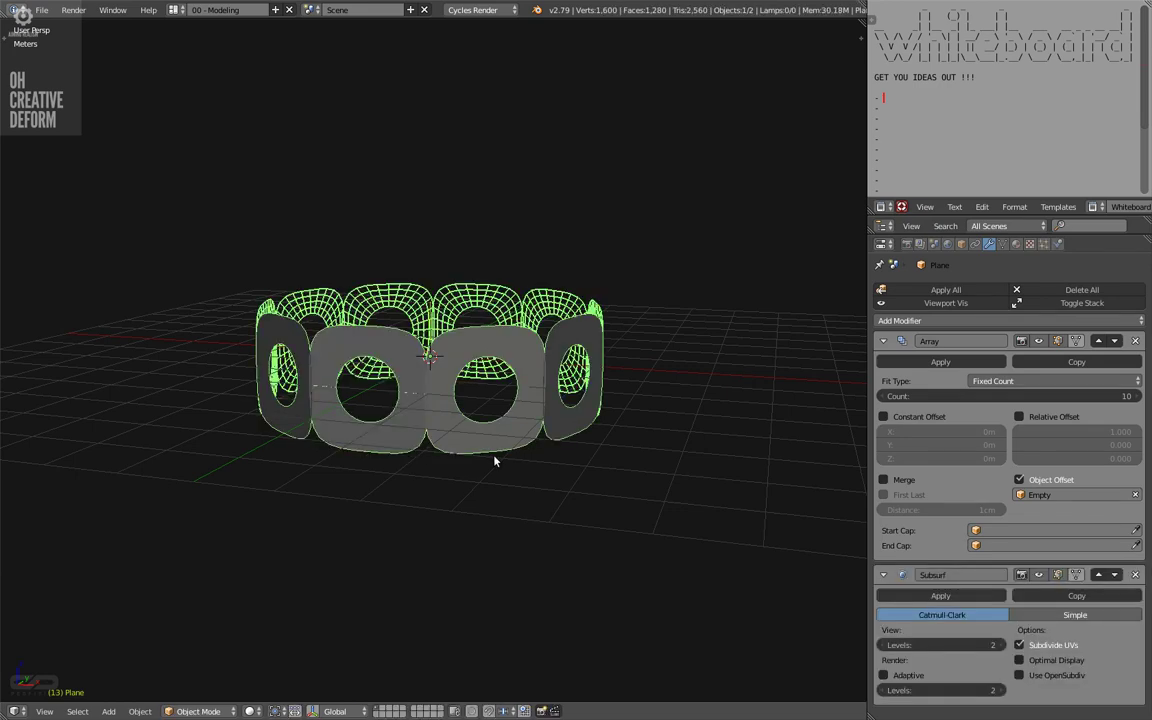
pyautogui.moveTo(494, 462); pyautogui.dragTo(465, 435, button='middle')
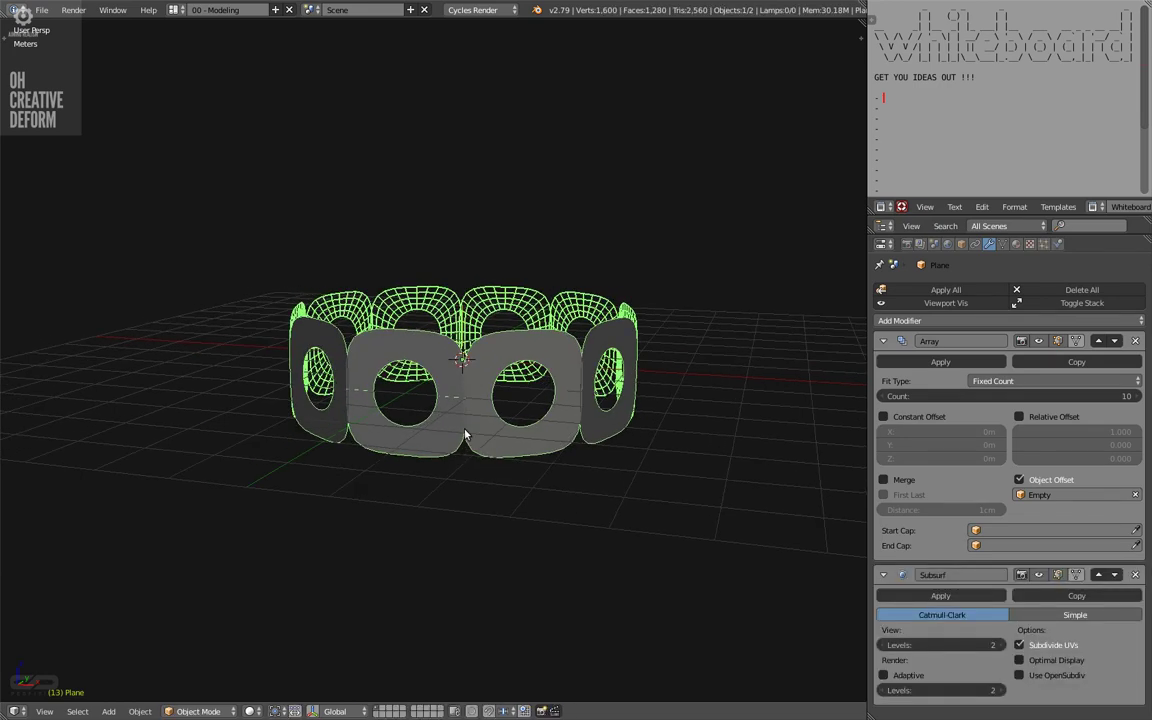
pyautogui.click(1019, 660)
pyautogui.moveTo(591, 535); pyautogui.dragTo(576, 530, button='middle')
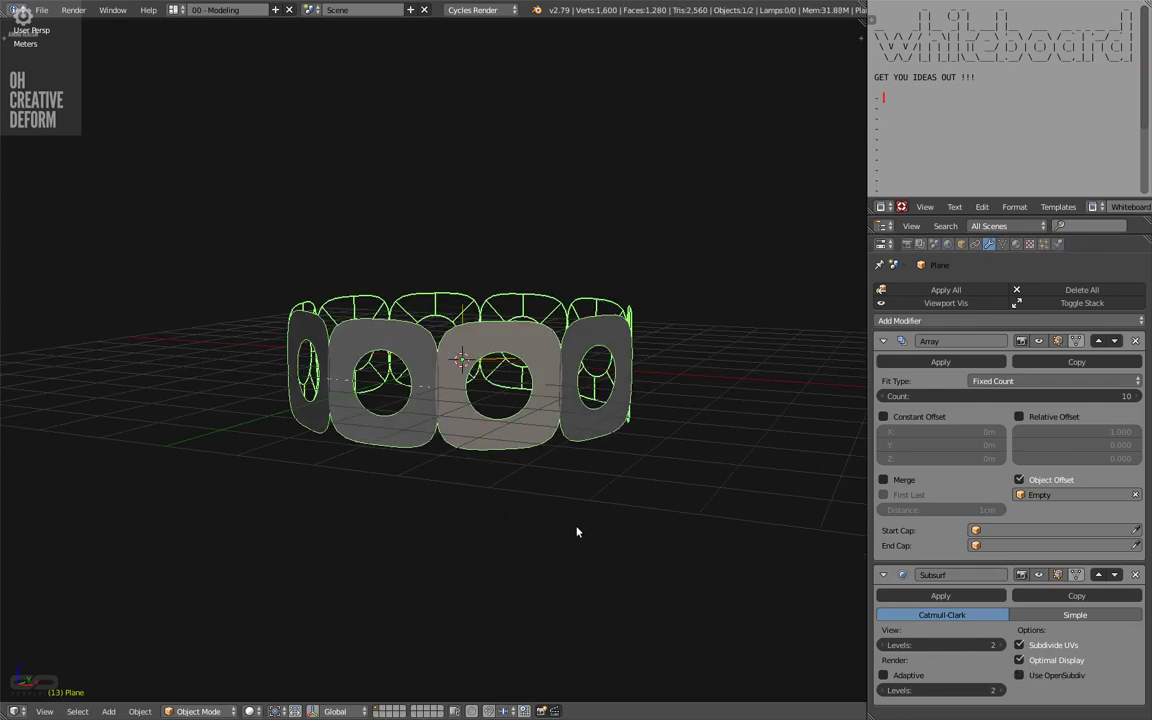
pyautogui.press('z')
pyautogui.scroll(3, 334, 309)
# Try scaling the whole base panel down in Edit Mode to compare the gaps between the copies
pyautogui.press('Tab')
pyautogui.press('a')
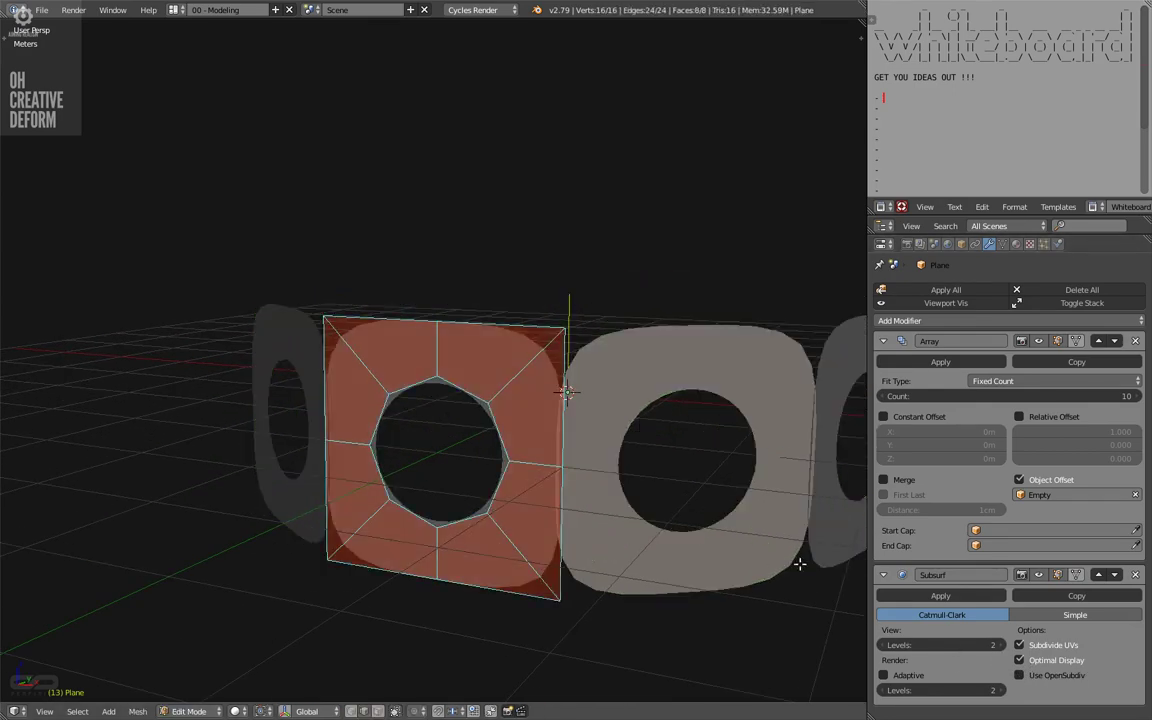
pyautogui.press('s')
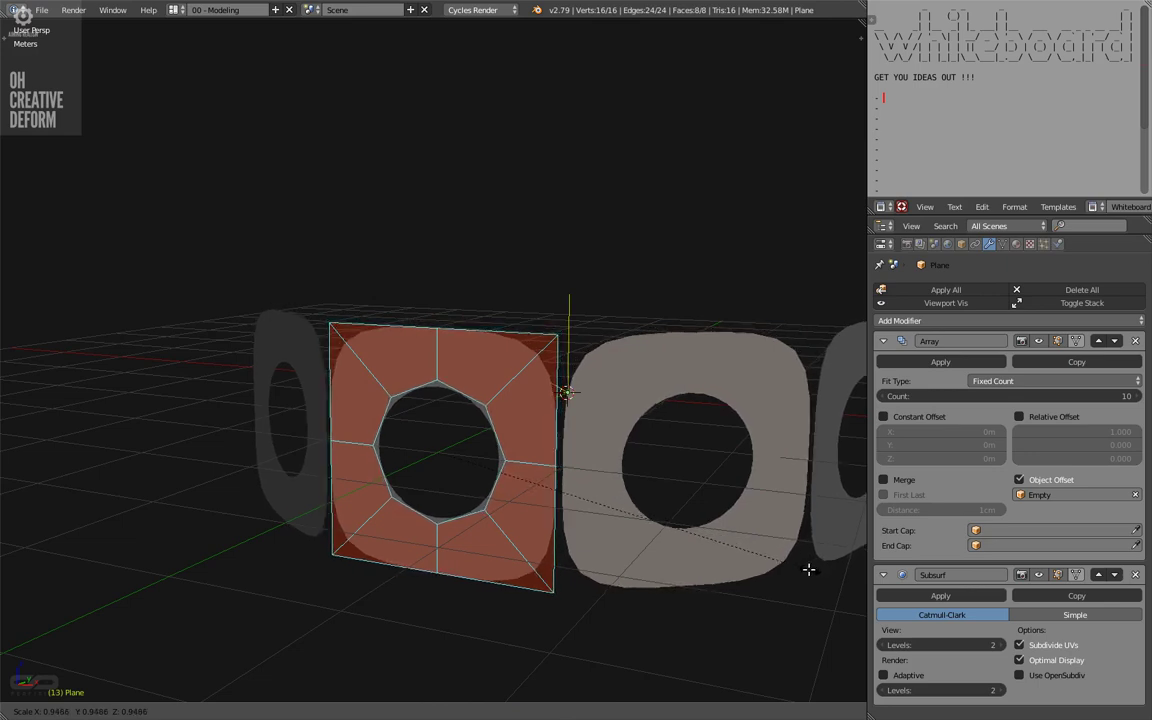
pyautogui.click(808, 565)
# Turn on Merge and First Last in the Array modifier to weld the panels into one continuous ring
pyautogui.click(906, 481)
pyautogui.click(883, 494)
pyautogui.press('s')
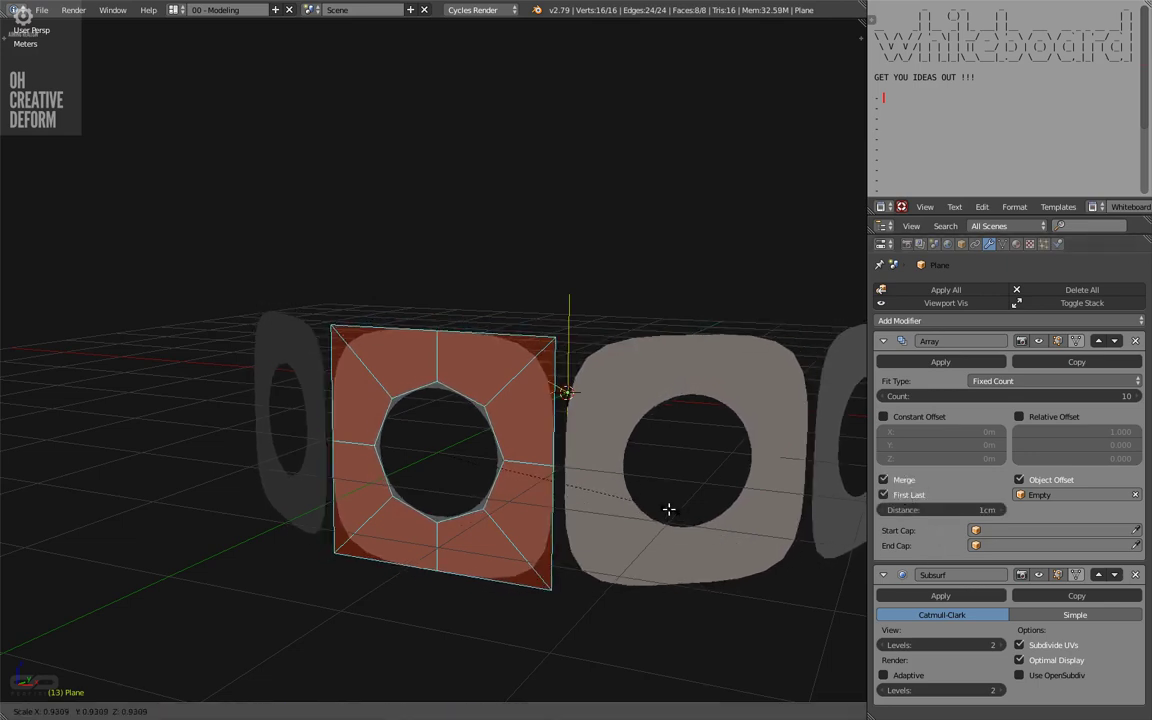
pyautogui.click(678, 511)
pyautogui.press('Tab')
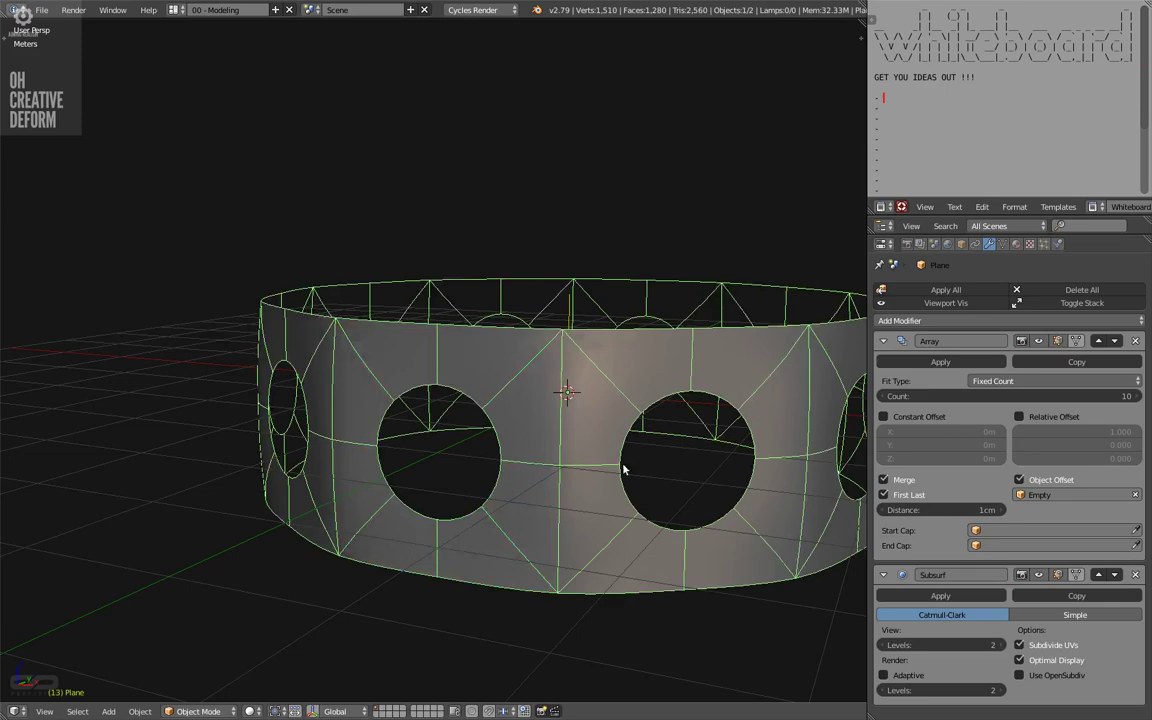
# Set the Subdivision Surface view level to 4 and inspect the ring's surface around the holes
pyautogui.scroll(-3, 625, 470)
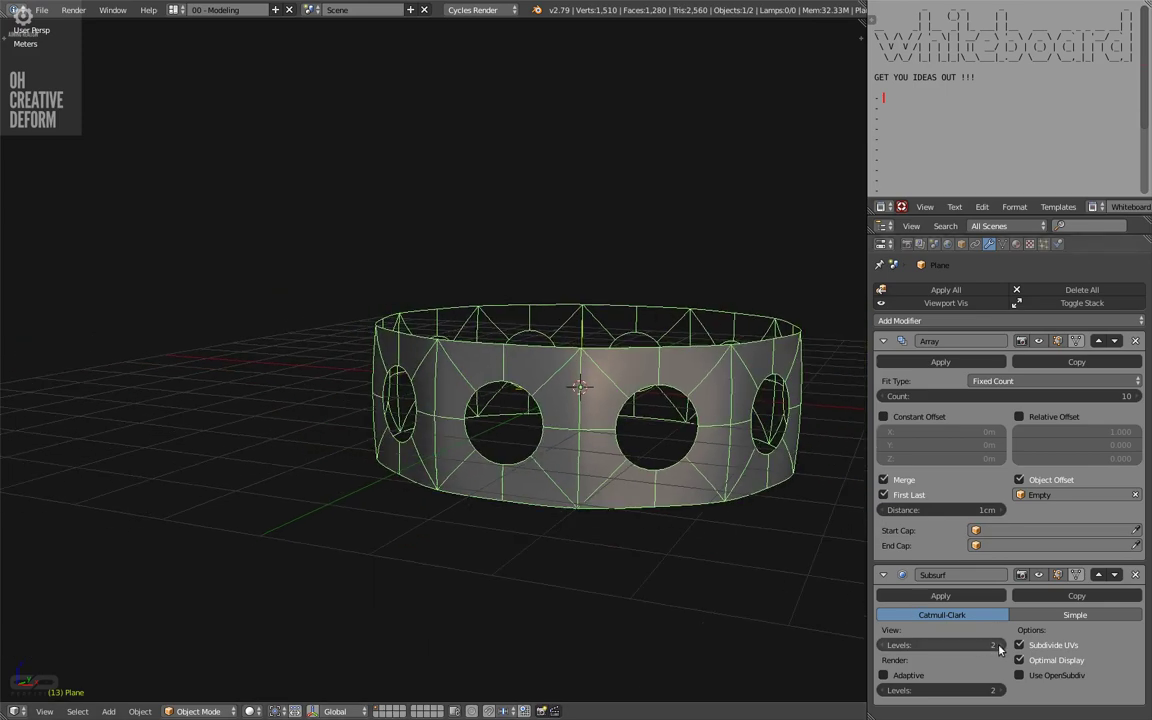
pyautogui.click(1000, 649)
pyautogui.click(1000, 649)
pyautogui.click(1000, 649)
pyautogui.moveTo(645, 554); pyautogui.dragTo(646, 548, button='middle')
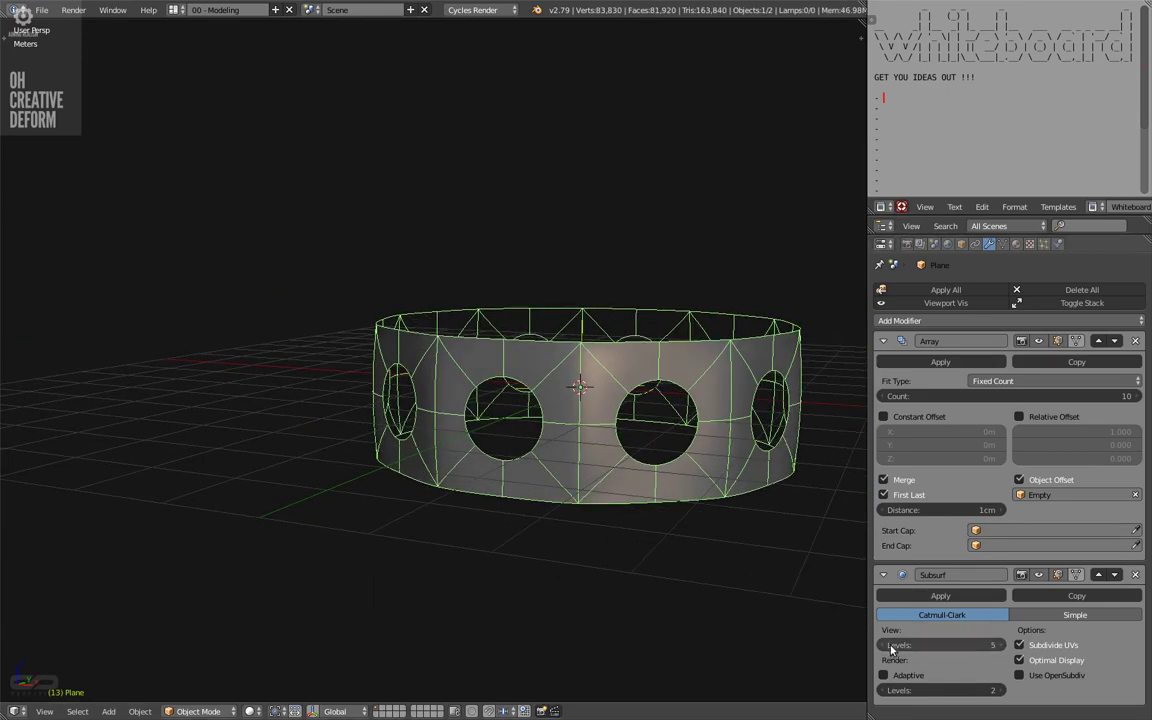
pyautogui.click(884, 646)
pyautogui.moveTo(735, 561); pyautogui.dragTo(586, 381, button='middle')
pyautogui.scroll(5, 587, 187)
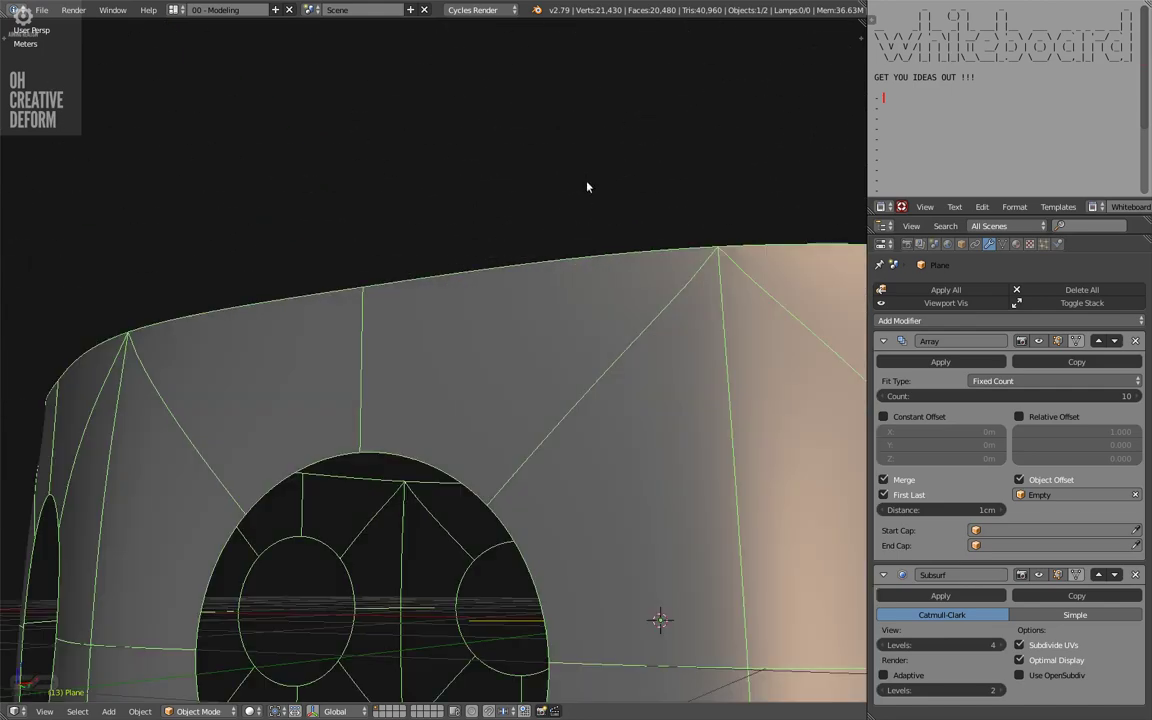
pyautogui.scroll(-5, 587, 187)
pyautogui.moveTo(617, 314); pyautogui.dragTo(641, 452, button='middle')
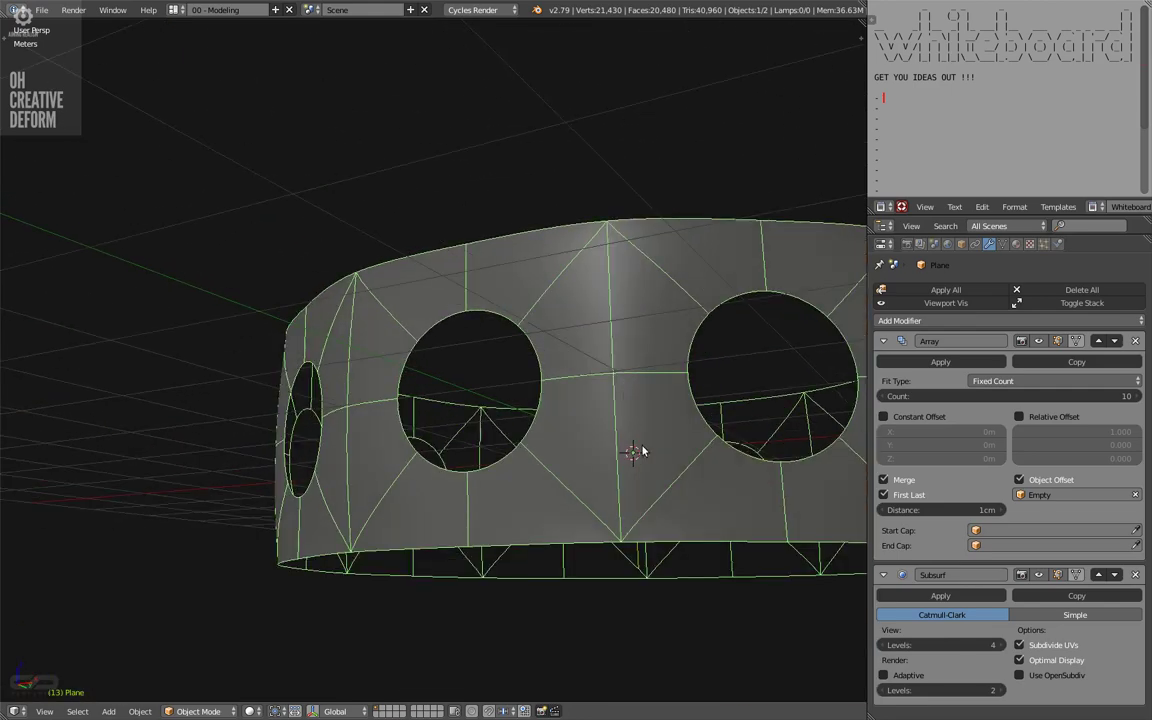
# Change the viewport matcap to the glossy blue reflective one
pyautogui.press('t')
pyautogui.press('t')
pyautogui.press('n')
pyautogui.press('n')
pyautogui.press('t')
pyautogui.press('t')
pyautogui.press('n')
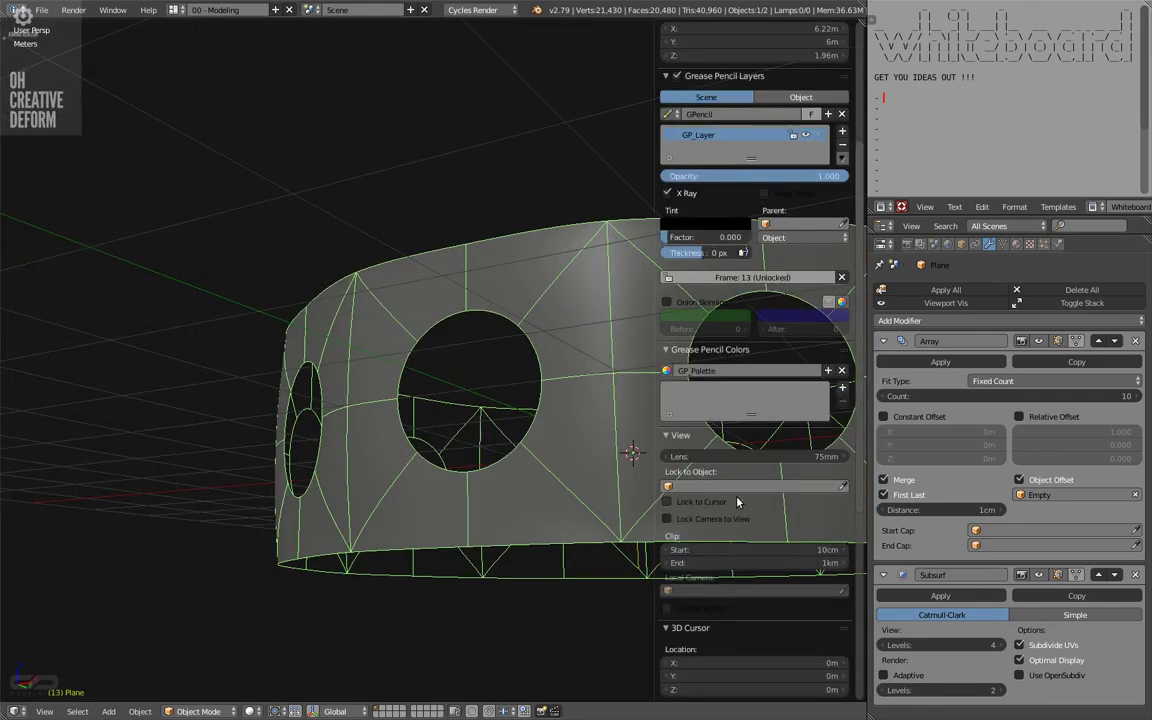
pyautogui.scroll(-8, 737, 502)
pyautogui.click(742, 532)
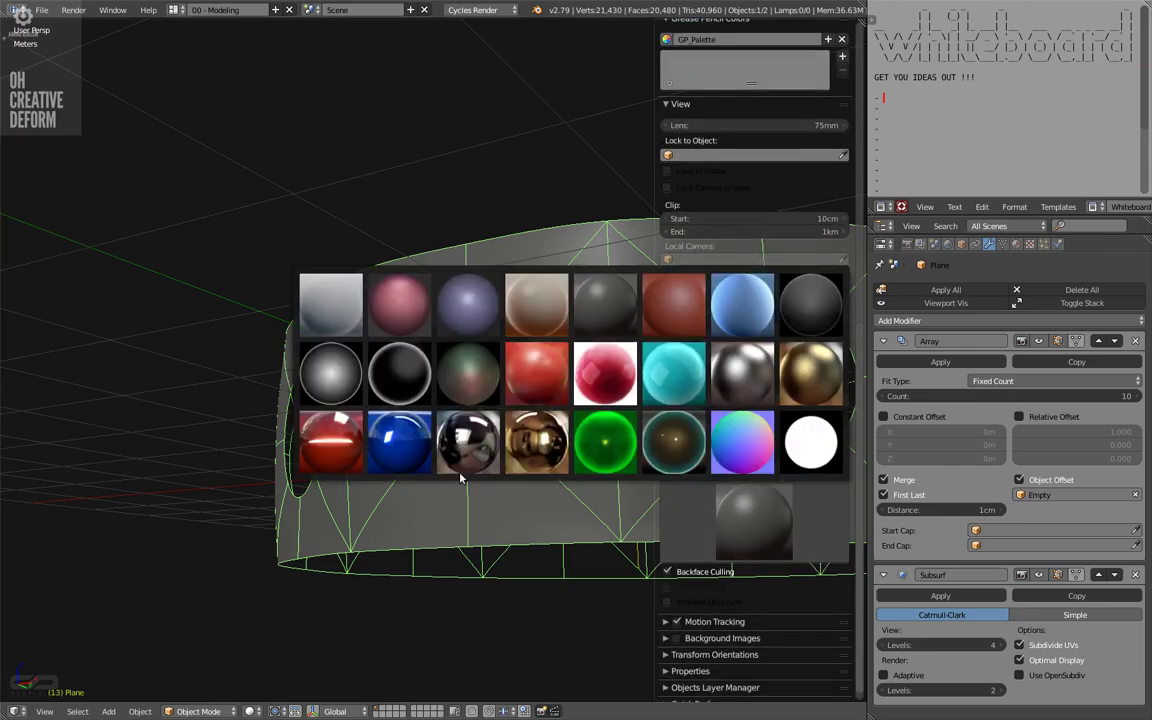
pyautogui.click(417, 433)
pyautogui.press('n')
pyautogui.press('t')
pyautogui.press('t')
pyautogui.press('n')
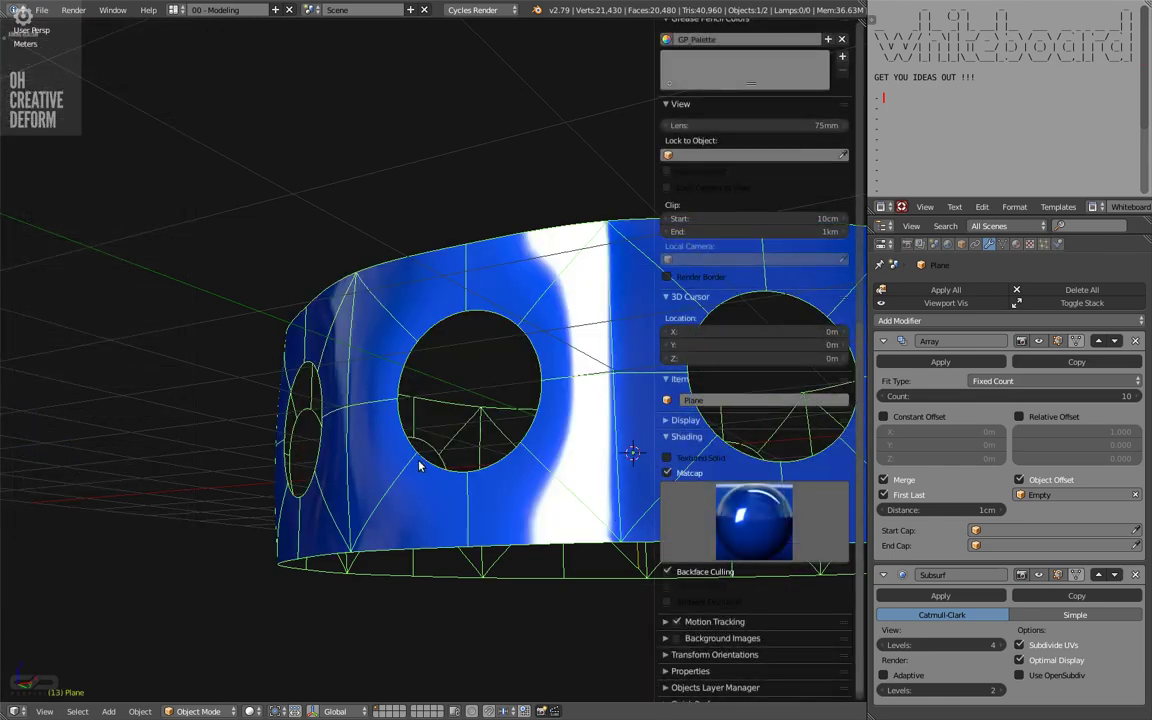
# Examine the reflections across the ring's curved surface from several angles, including the flat base panel in Edit Mode
pyautogui.moveTo(419, 466); pyautogui.dragTo(615, 477, button='middle')
pyautogui.press('n')
pyautogui.moveTo(596, 322); pyautogui.dragTo(530, 339, button='middle')
pyautogui.press('Tab')
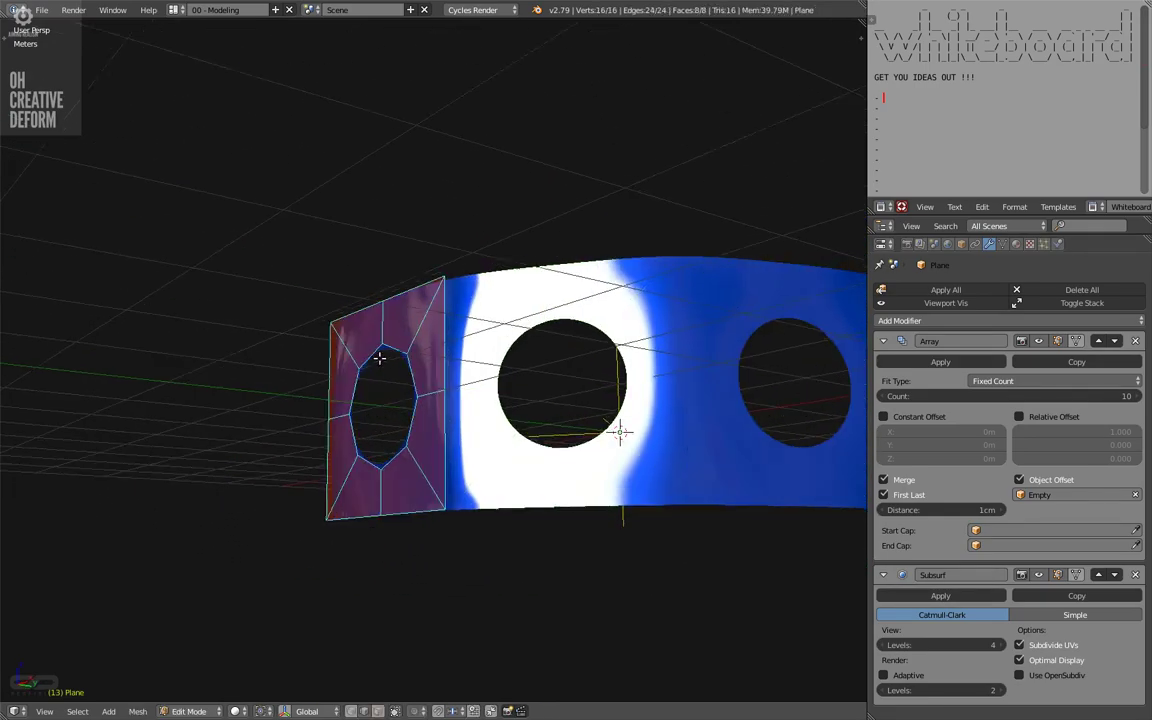
pyautogui.moveTo(381, 355); pyautogui.dragTo(349, 430, button='middle')
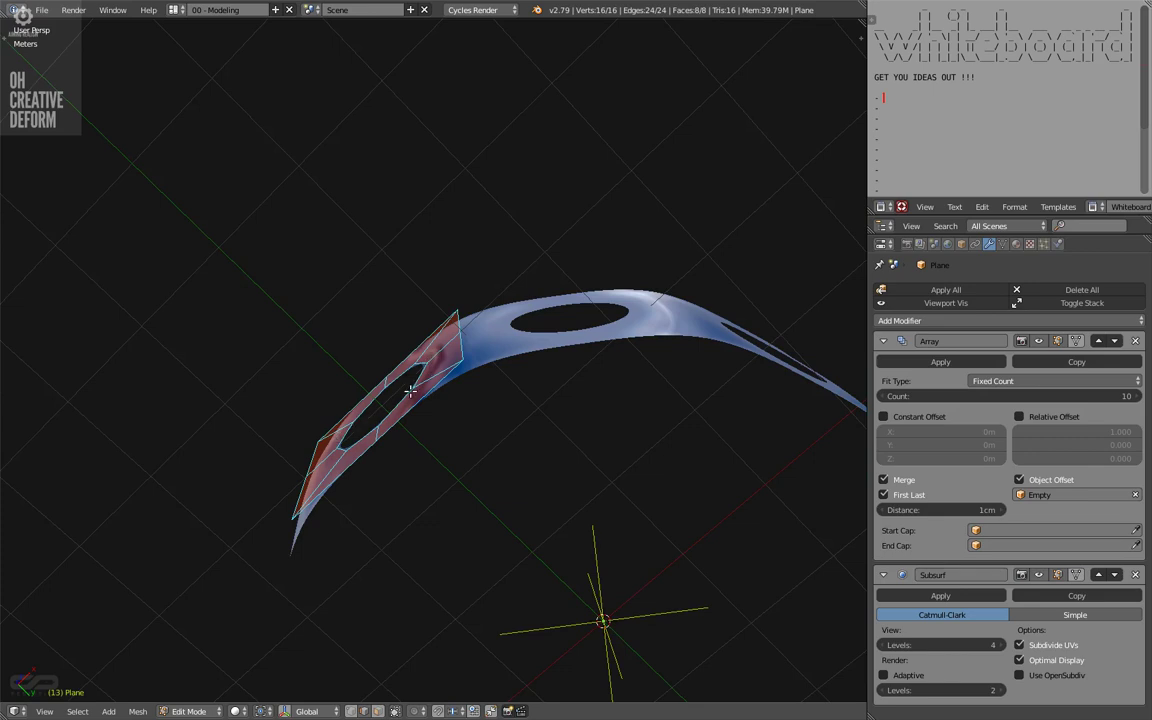
pyautogui.moveTo(370, 353); pyautogui.dragTo(569, 215, button='middle')
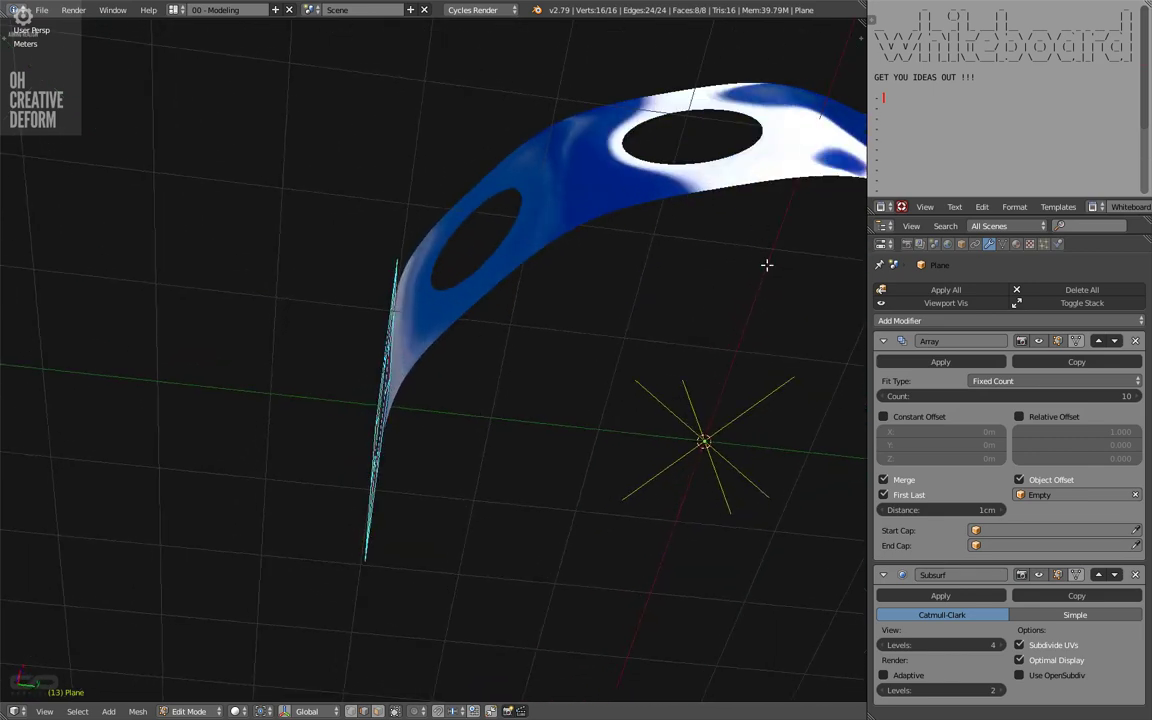
pyautogui.moveTo(376, 430); pyautogui.dragTo(427, 408, button='middle')
pyautogui.moveTo(500, 400); pyautogui.dragTo(535, 442, button='middle')
# Delete the ring and the Empty to clear the scene
pyautogui.press('Tab')
pyautogui.press('Delete')
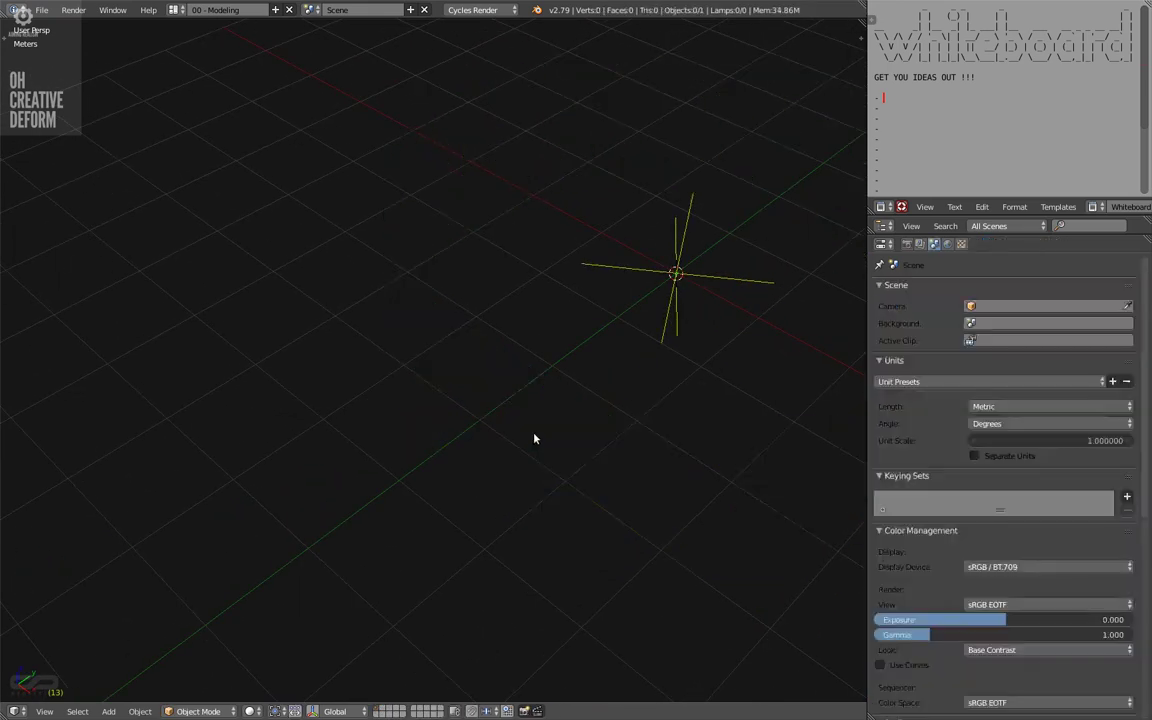
pyautogui.rightClick(699, 282)
pyautogui.press('x')
pyautogui.click(699, 281)
pyautogui.keyDown('shift'); pyautogui.moveTo(690, 292); pyautogui.dragTo(486, 393, button='middle'); pyautogui.keyUp('shift')
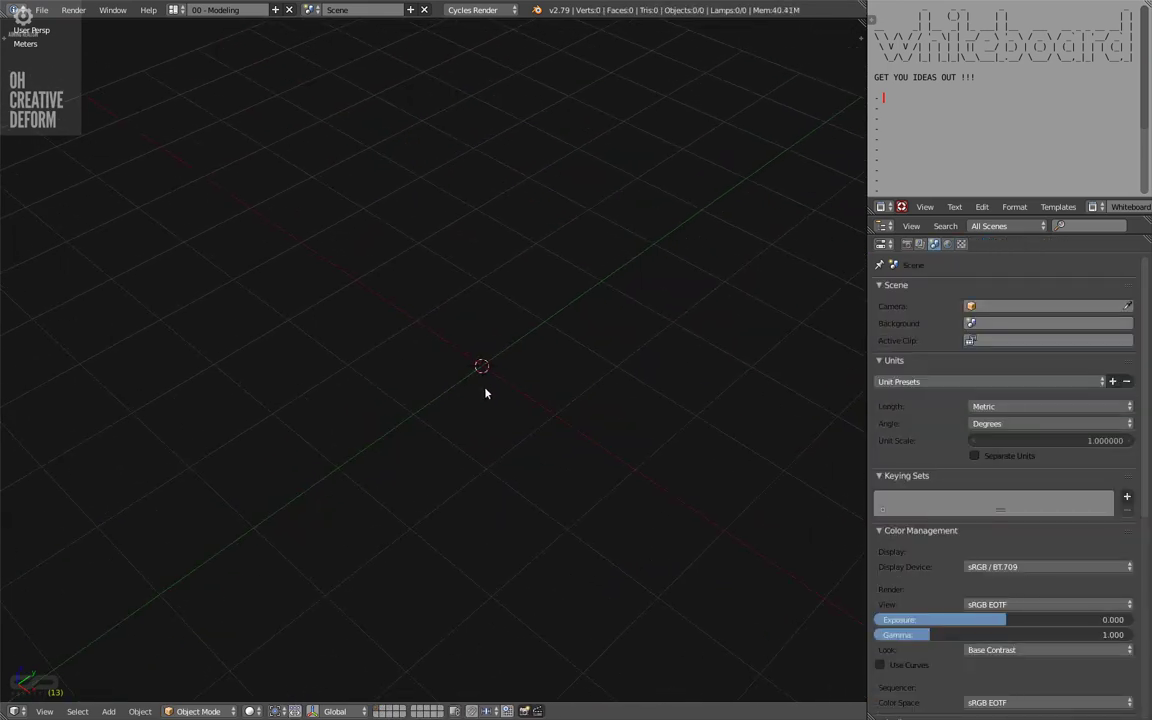
# Add a cylinder at the scene centre and enter Edit Mode on it in front orthographic view
pyautogui.hotkey('shift', 'a')
pyautogui.press('Delete')
pyautogui.hotkey('shift', 'a')
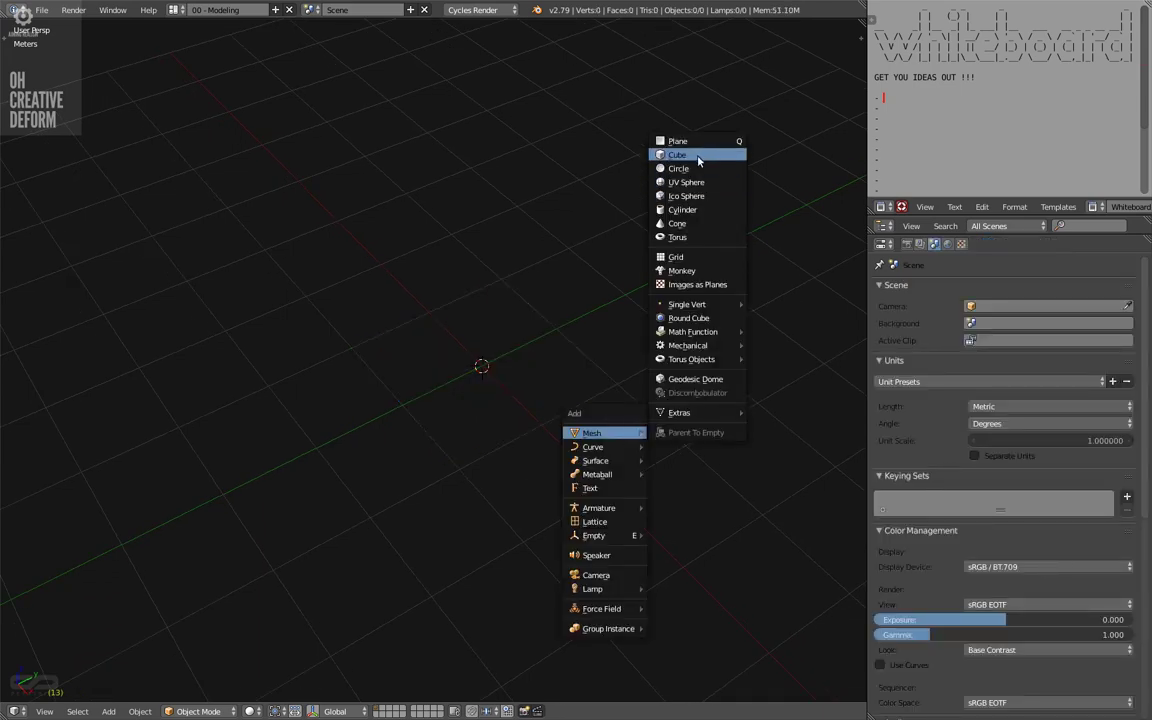
pyautogui.click(683, 210)
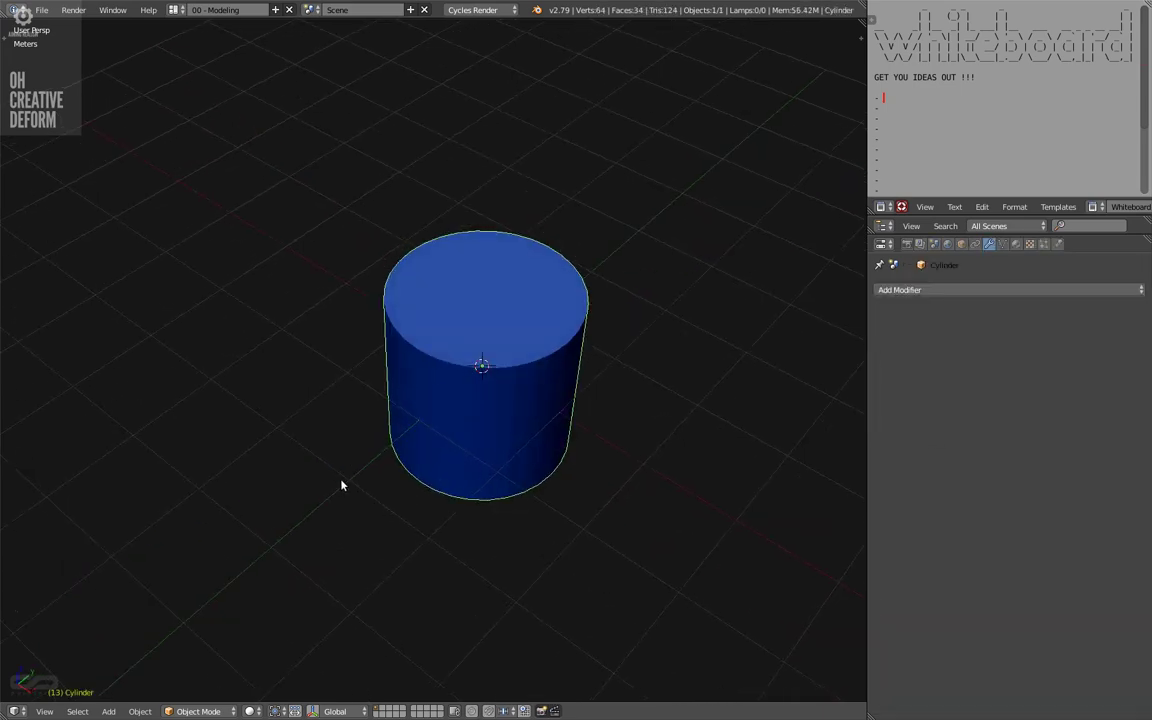
pyautogui.press('F6')
pyautogui.press('KP_1')
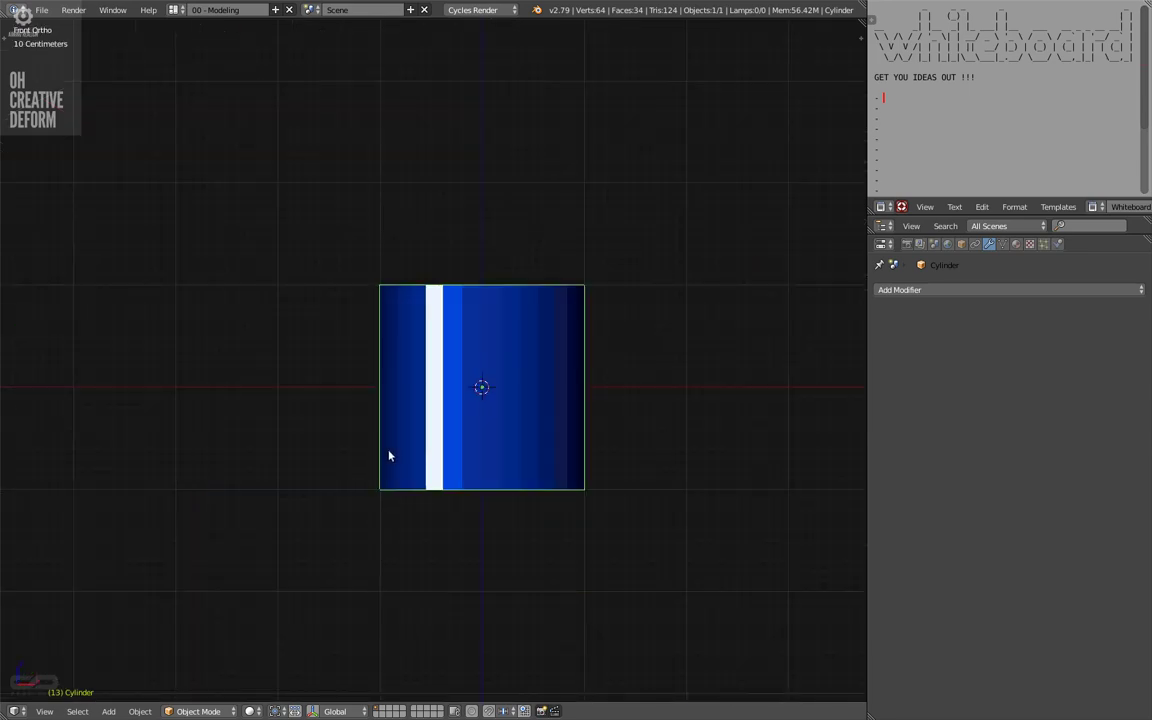
pyautogui.scroll(5, 485, 385)
pyautogui.press('Tab')
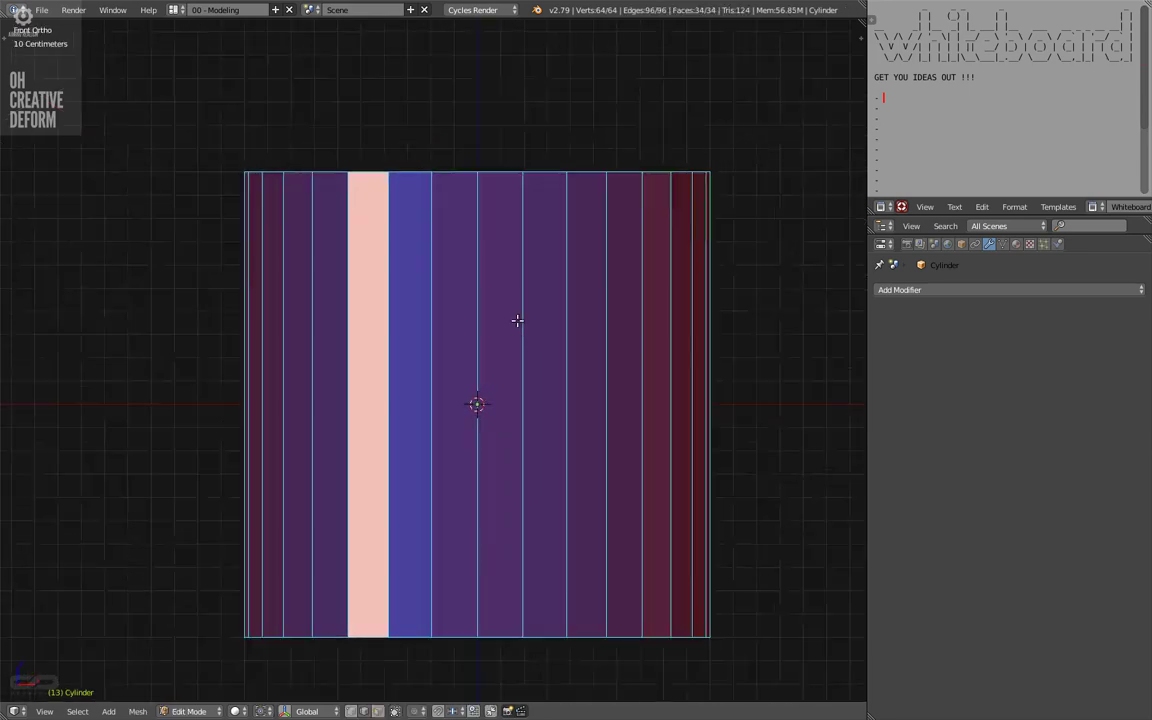
pyautogui.hotkey('ctrl', 'r')
pyautogui.press('6')
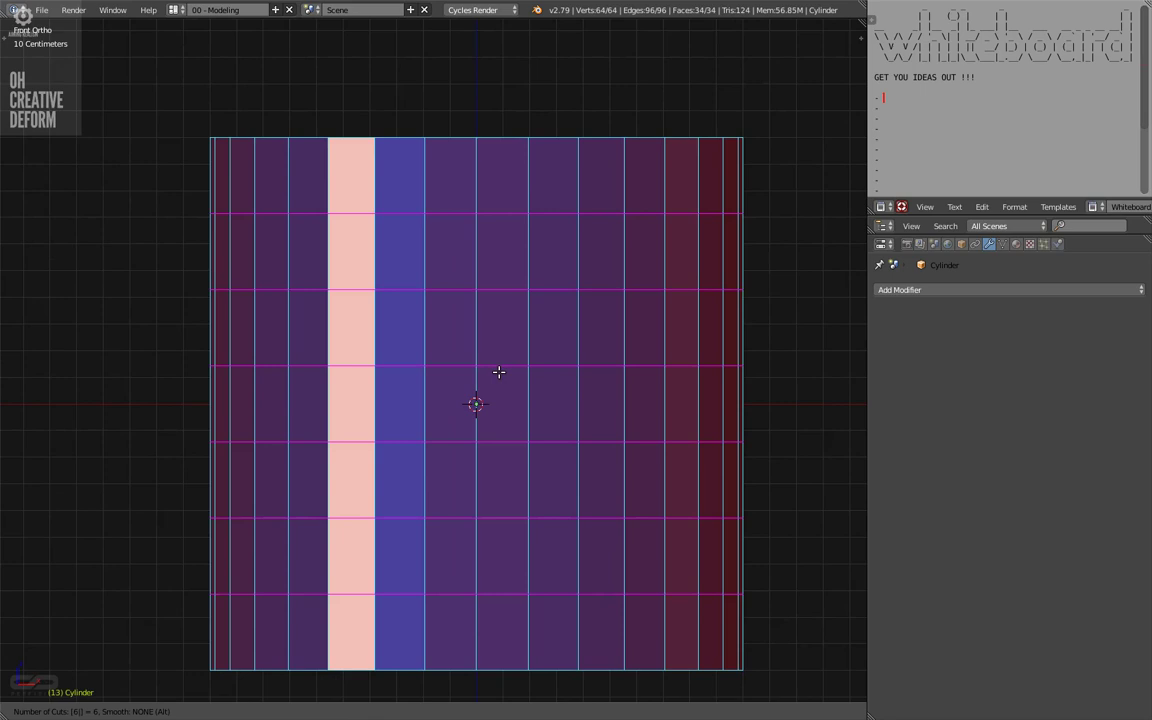
pyautogui.press('BackSpace')
pyautogui.press('7')
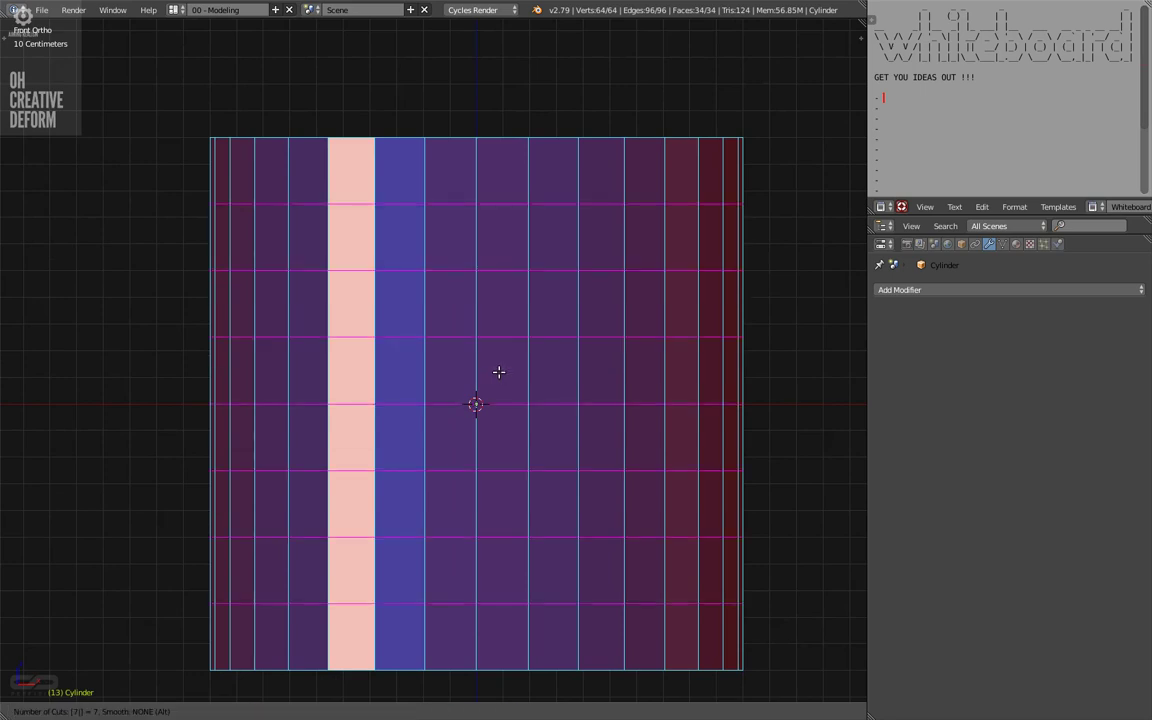
pyautogui.press('Escape')
# Add nine evenly spaced horizontal loop cuts around the cylinder, leaving them unslid
pyautogui.hotkey('ctrl', 'r')
pyautogui.press('9')
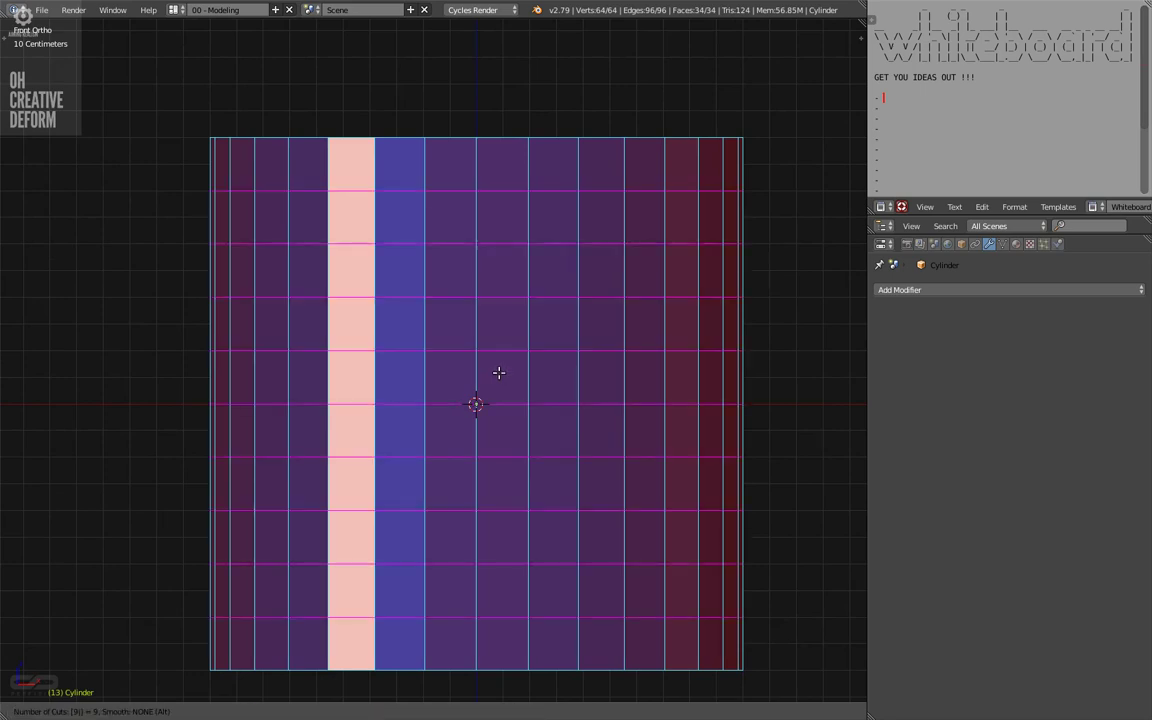
pyautogui.click(499, 372)
pyautogui.rightClick(499, 372)
# Delete all of the cylinder's geometry except the four faces around its front centre vertex
pyautogui.press('a')
pyautogui.hotkey('ctrl', 'Tab')
pyautogui.press('1')
pyautogui.rightClick(475, 404)
pyautogui.press('ctrl+KP_Add')
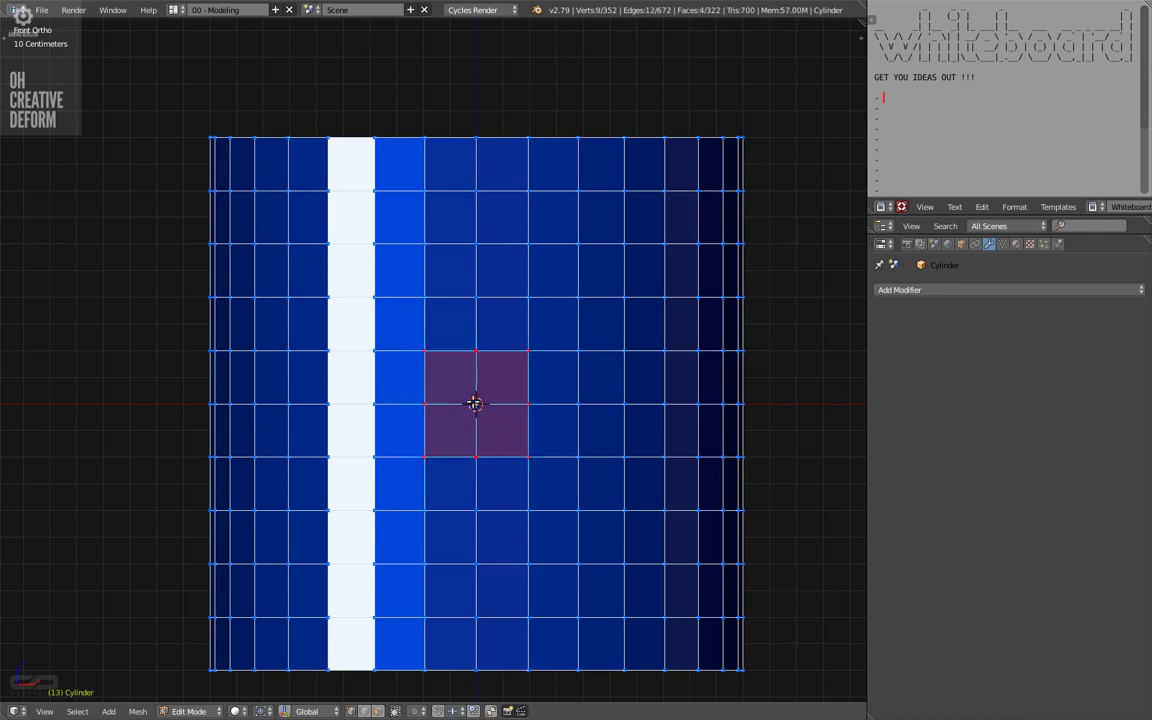
pyautogui.hotkey('ctrl', 'i')
pyautogui.press('x')
pyautogui.click(475, 403)
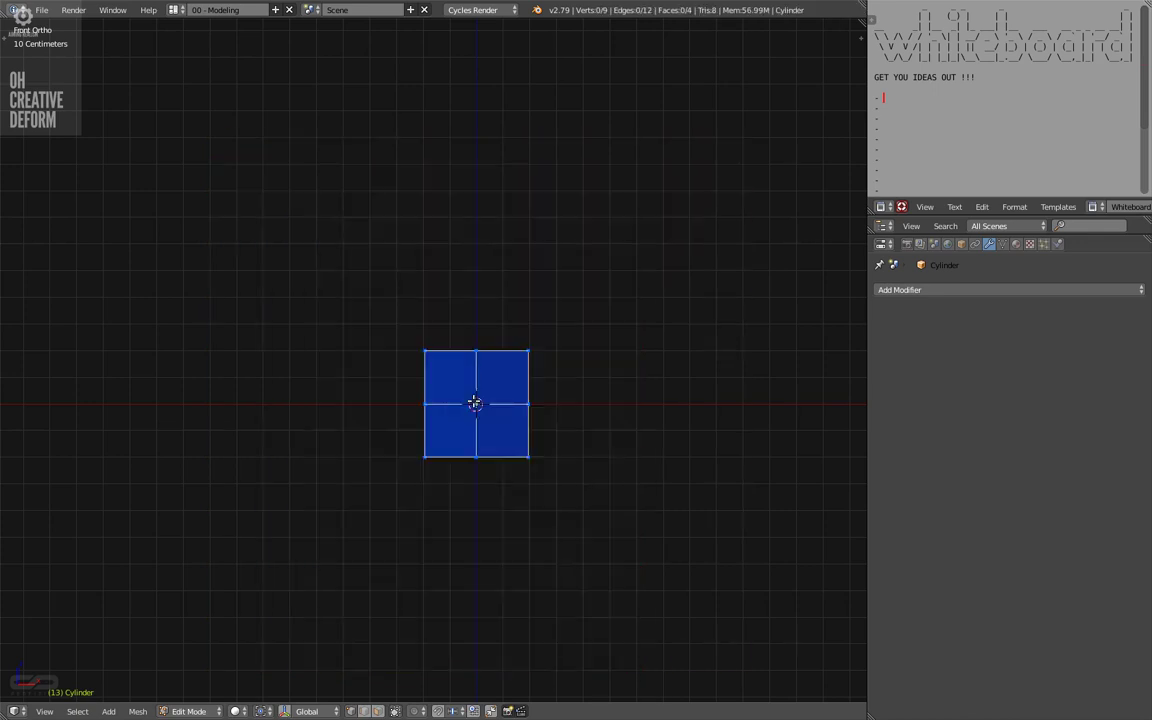
# Inset the four faces of the remaining curved panel together
pyautogui.moveTo(475, 416); pyautogui.dragTo(333, 404, button='middle')
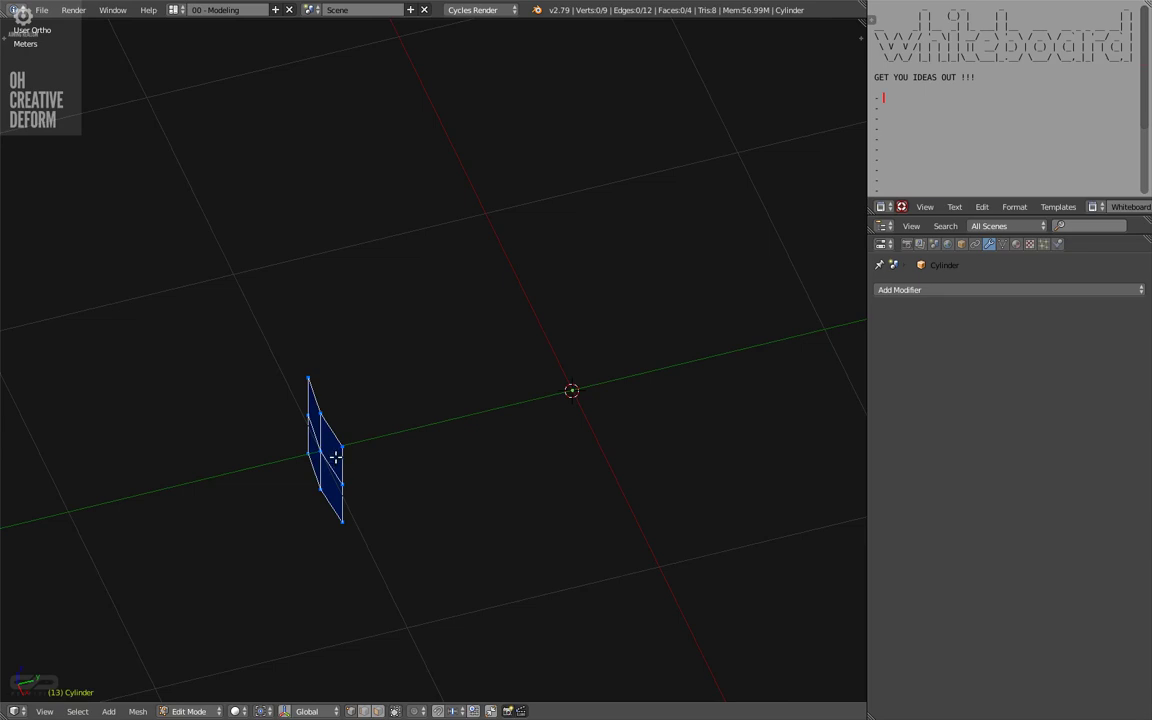
pyautogui.moveTo(338, 427); pyautogui.dragTo(311, 319, button='middle')
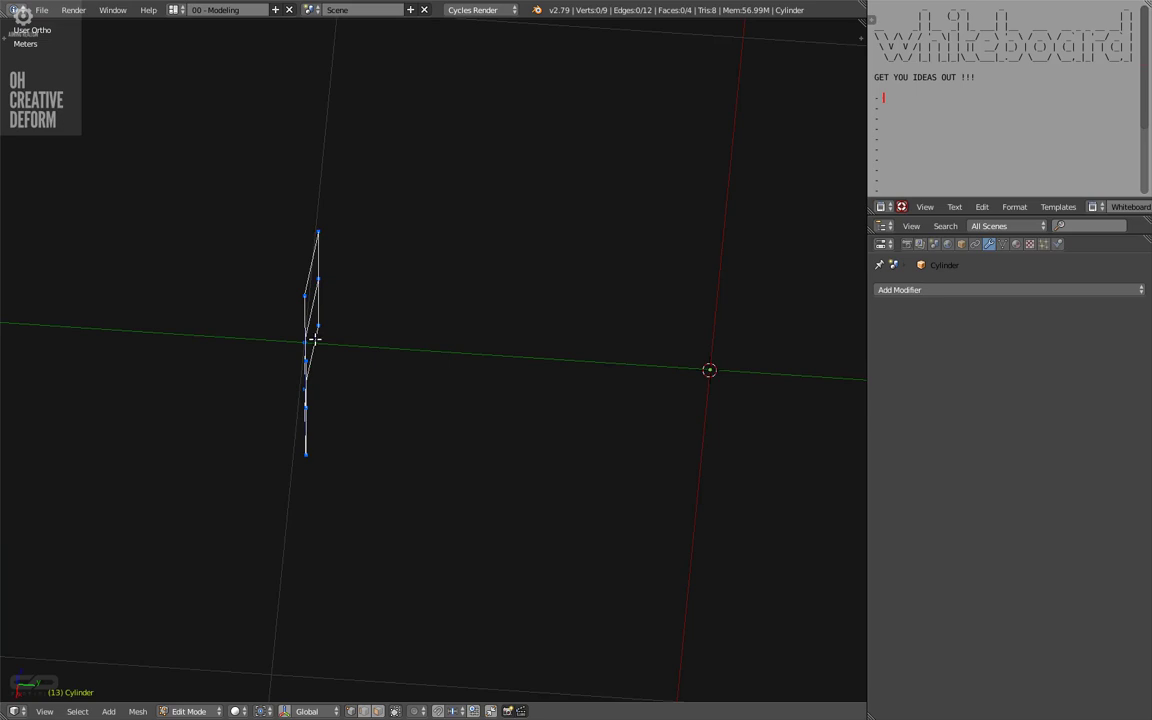
pyautogui.moveTo(262, 373); pyautogui.dragTo(353, 414, button='middle')
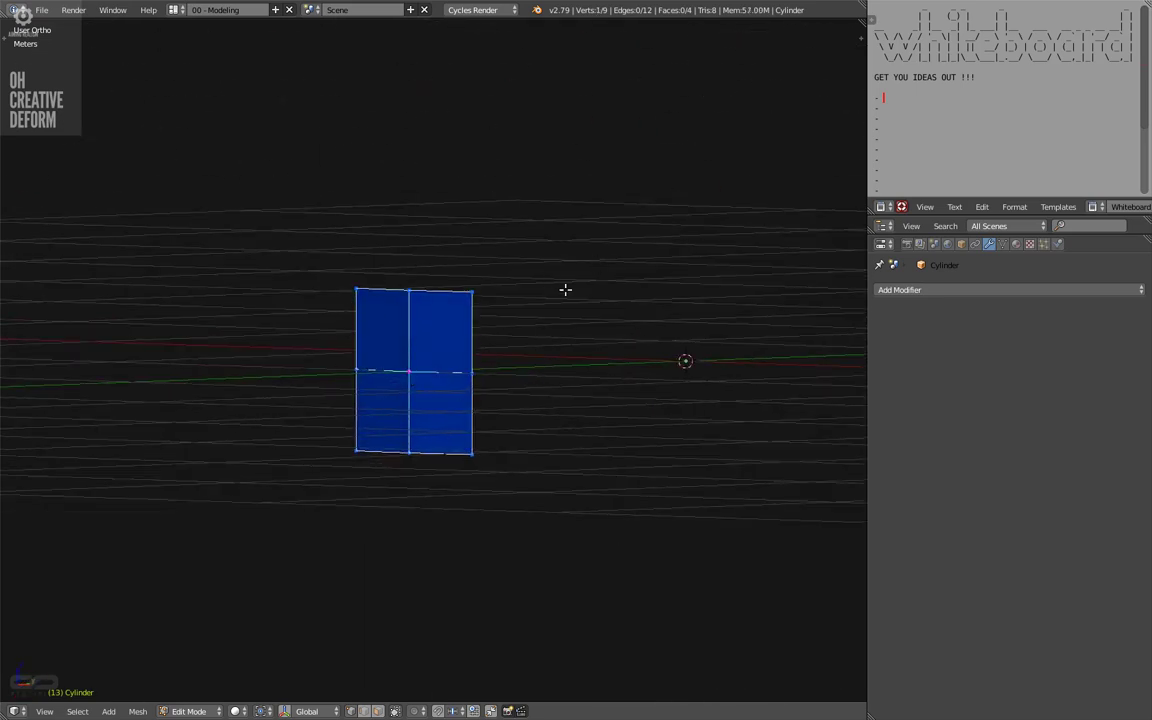
pyautogui.moveTo(406, 351); pyautogui.dragTo(357, 391, button='middle')
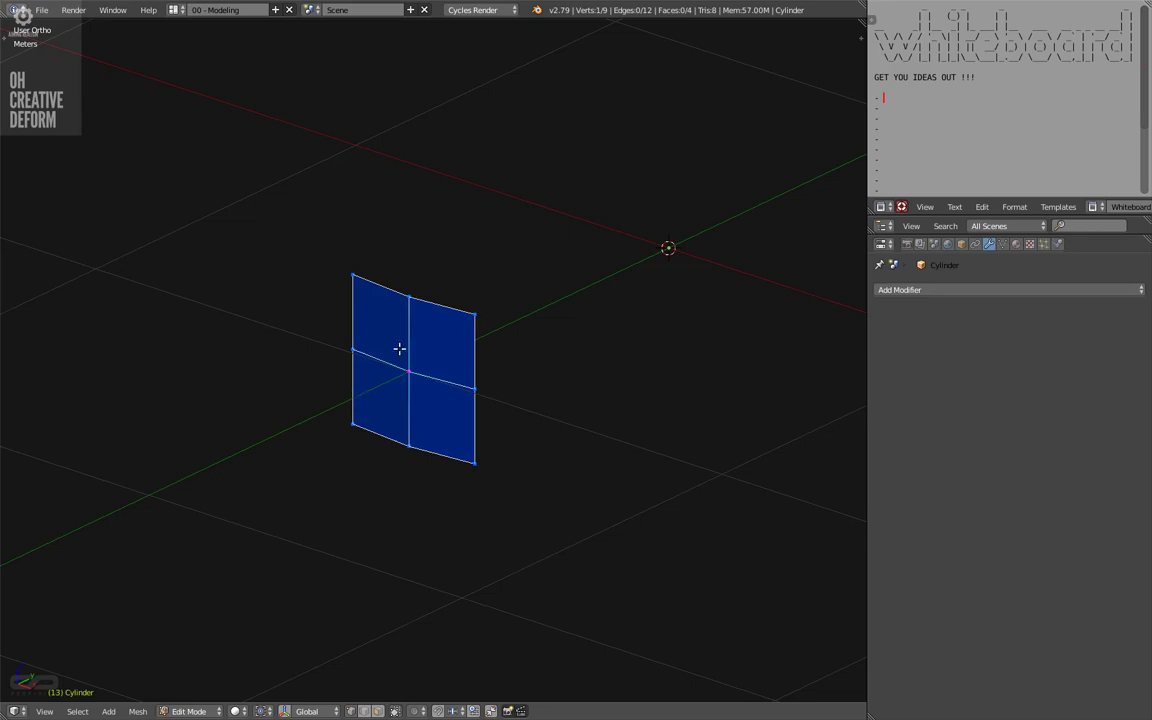
pyautogui.moveTo(399, 348); pyautogui.dragTo(456, 375, button='middle')
pyautogui.press('i')
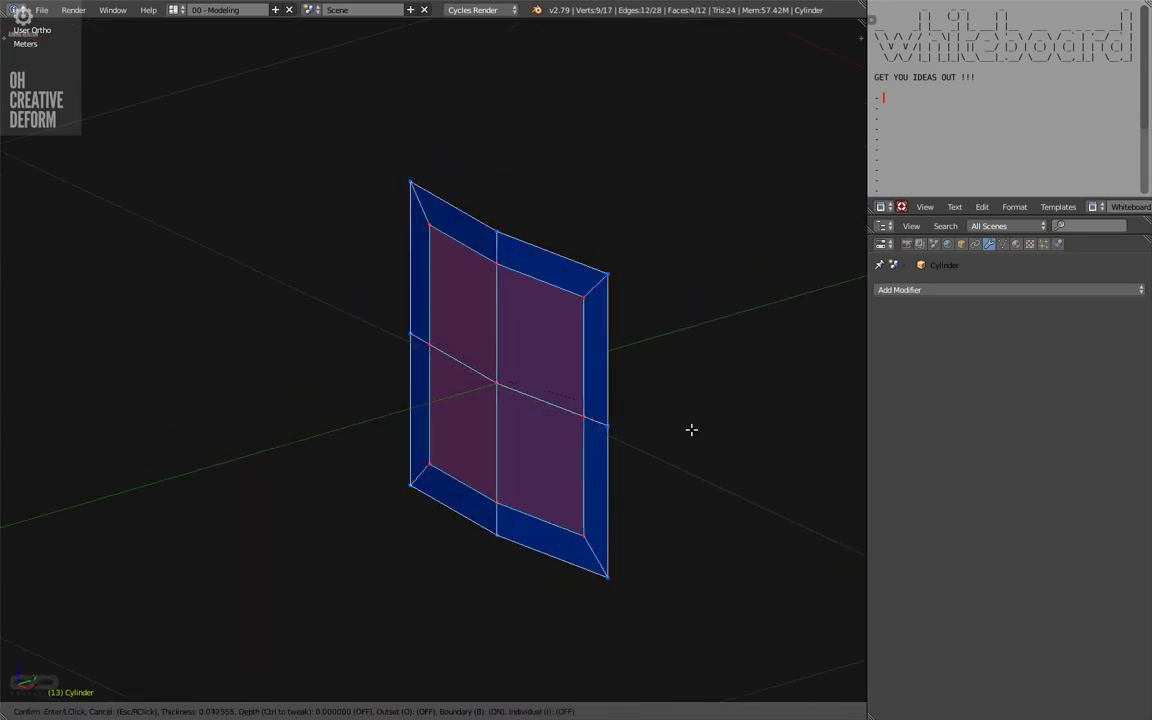
pyautogui.click(628, 450)
# Round the inset faces into an eight-sided circle and delete them to open a hole in the panel
pyautogui.moveTo(629, 450); pyautogui.dragTo(604, 456, button='middle')
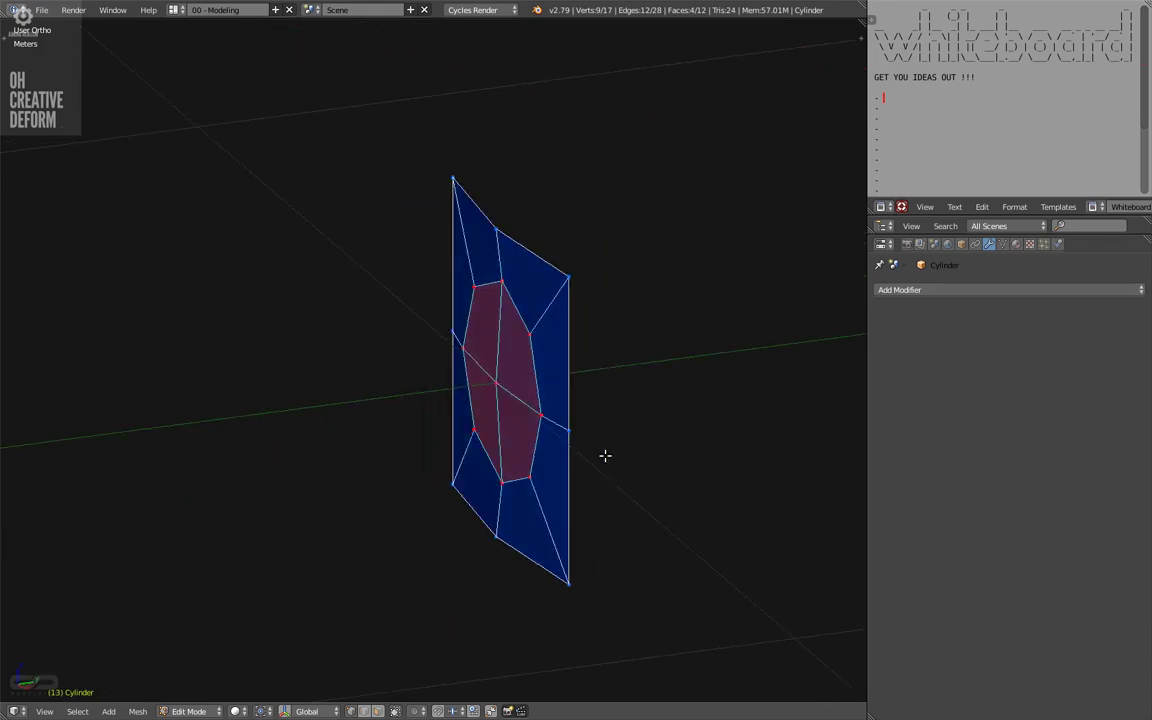
pyautogui.press('F6')
pyautogui.click(646, 500)
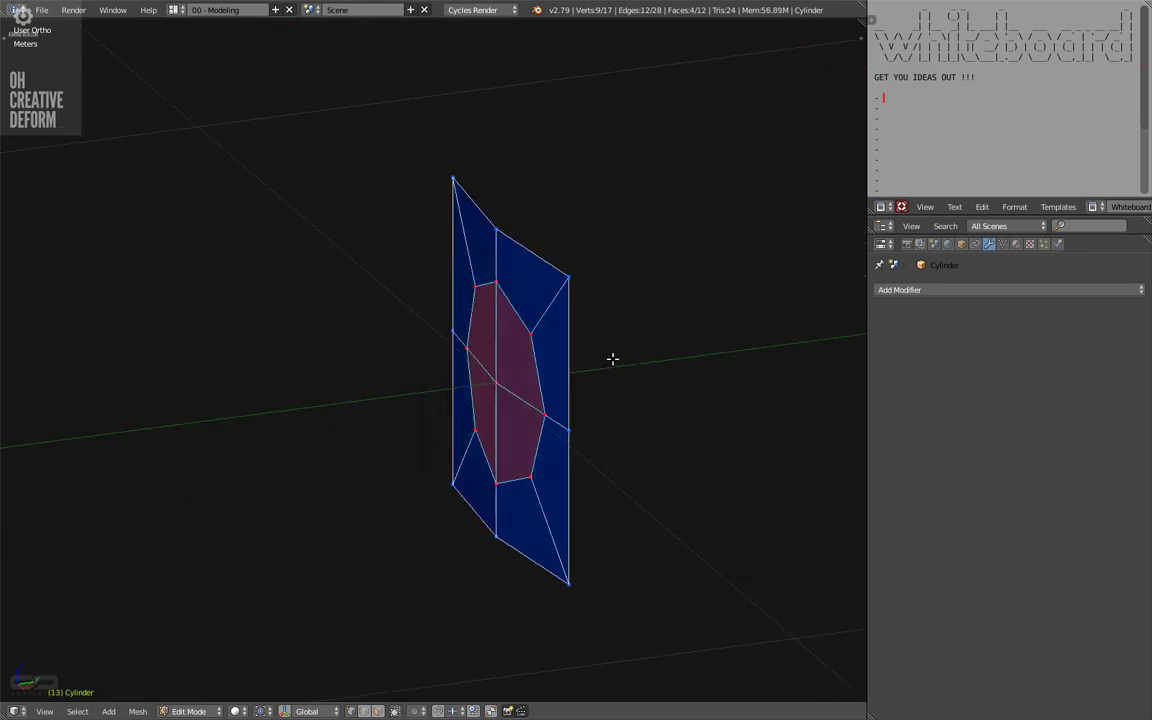
pyautogui.press('x')
pyautogui.click(524, 400)
pyautogui.moveTo(524, 401); pyautogui.dragTo(528, 458, button='middle')
# Add an Array modifier with a count of 16 and Relative Offset off to the panel, and place an Empty at the scene centre
pyautogui.hotkey('alt', 'a')
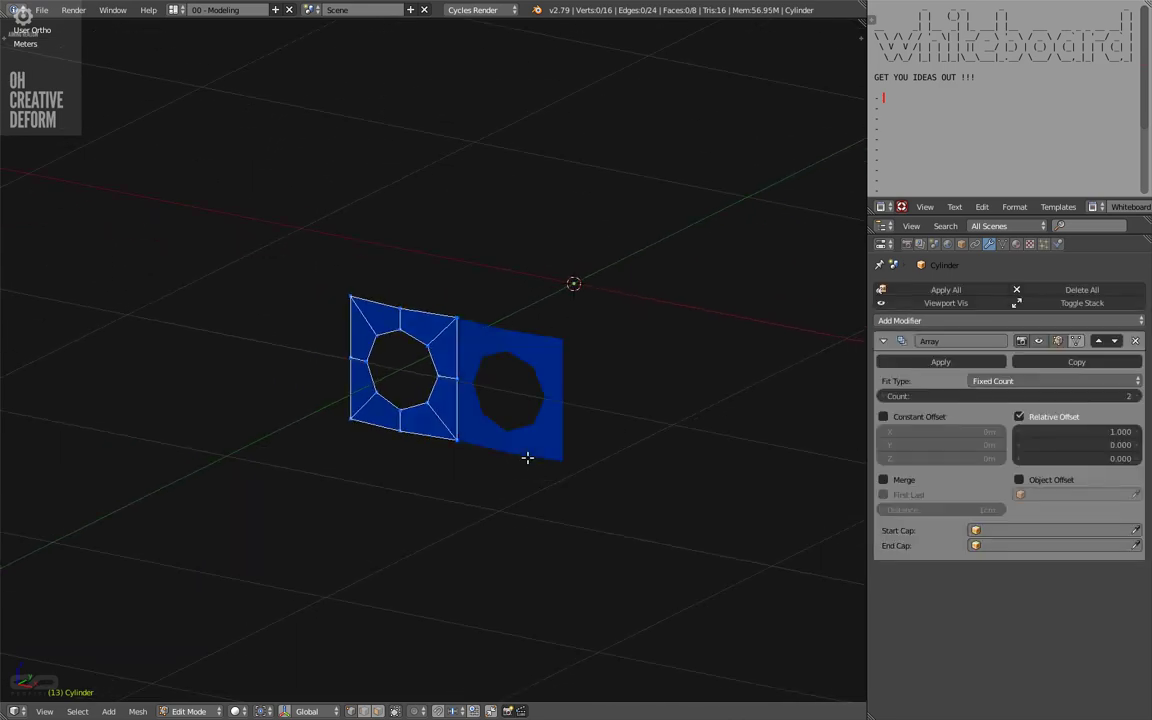
pyautogui.click(1048, 396)
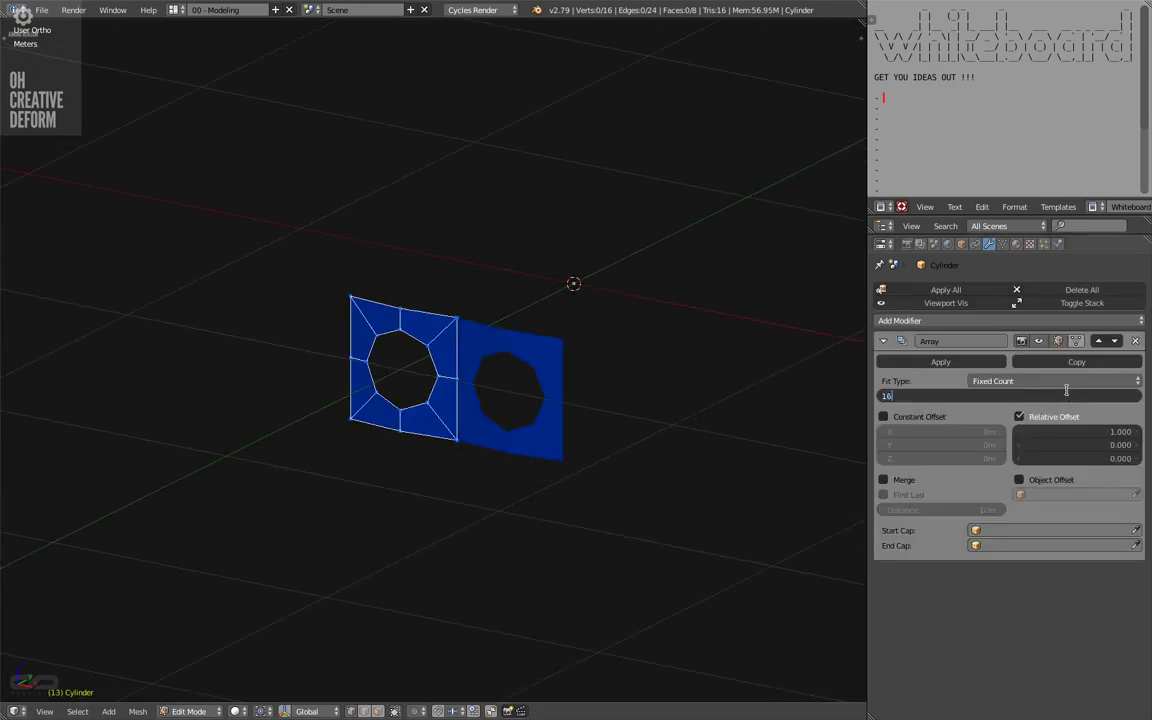
pyautogui.press('Return')
pyautogui.moveTo(727, 466); pyautogui.dragTo(645, 434, button='middle')
pyautogui.click(1018, 418)
pyautogui.press('Tab')
pyautogui.hotkey('shift', 'a')
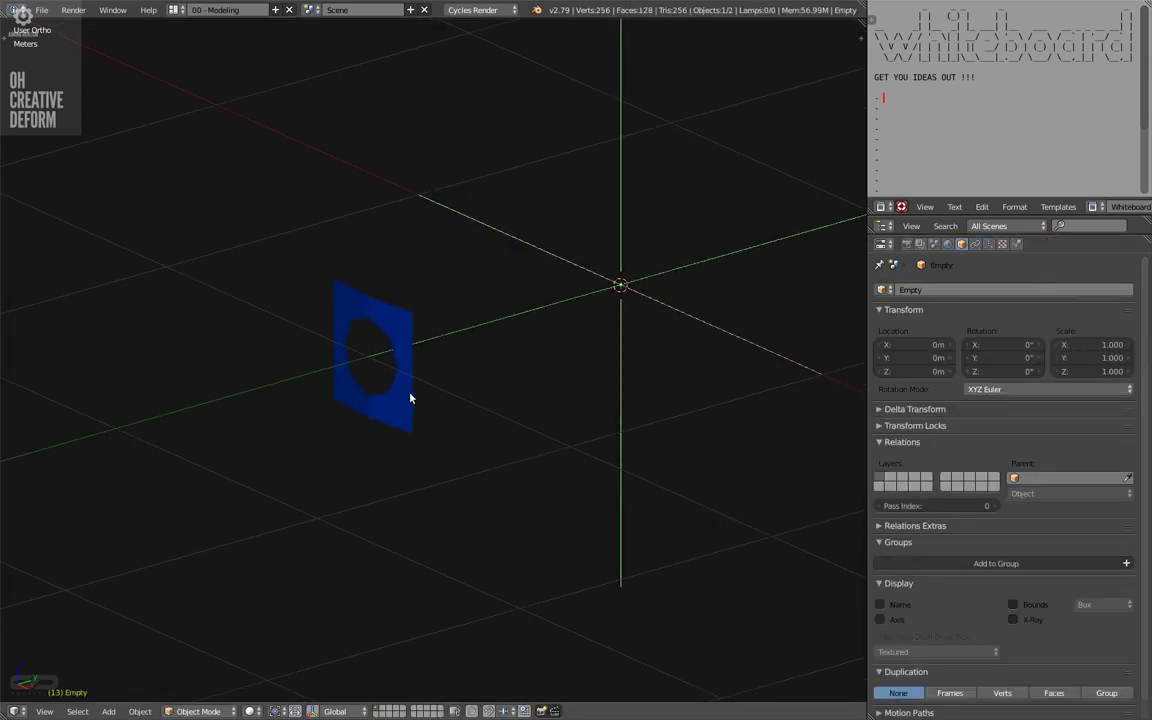
# Delete three quarters of the holed panel in front view, keeping only the two faces around its upper-left corner
pyautogui.rightClick(382, 403)
pyautogui.press('KP_1')
pyautogui.press('Tab')
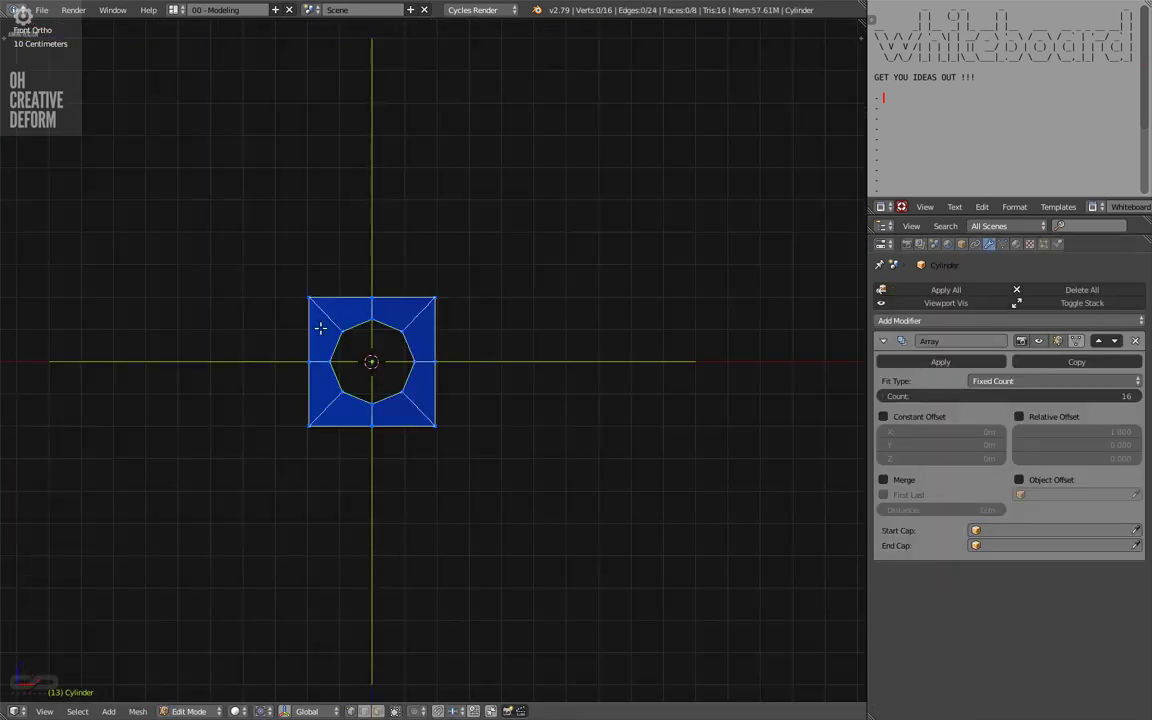
pyautogui.press('ctrl+KP_Add')
pyautogui.hotkey('ctrl', 'i')
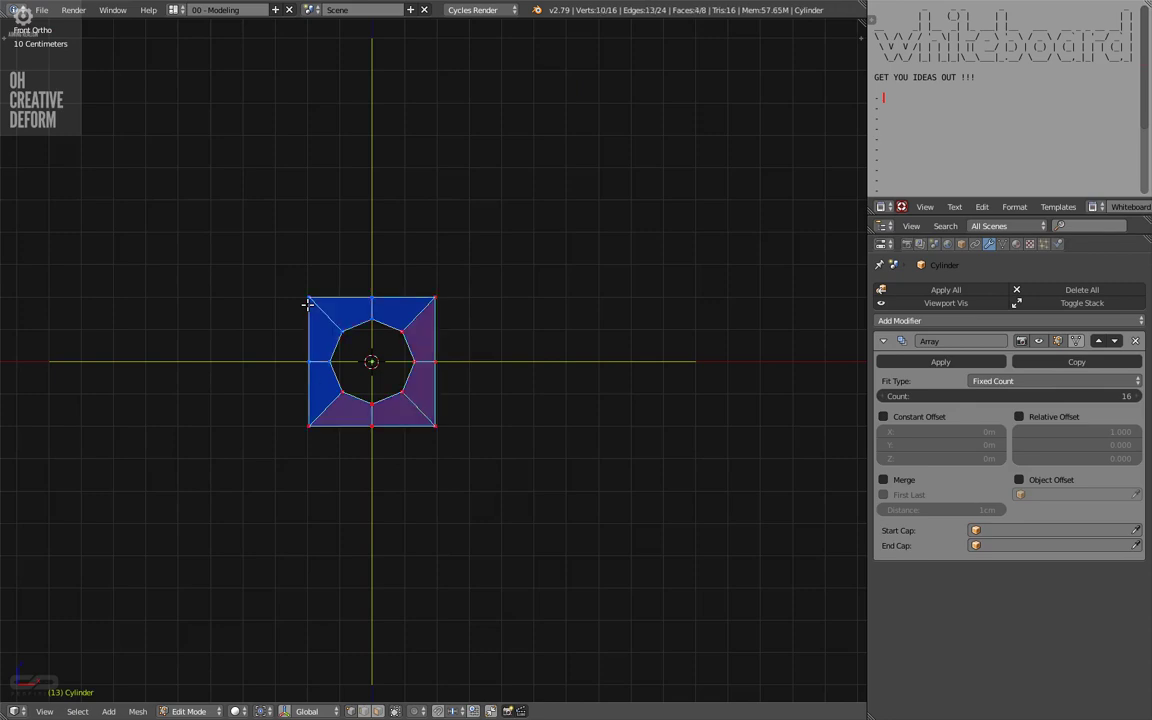
pyautogui.press('x')
pyautogui.click(307, 304)
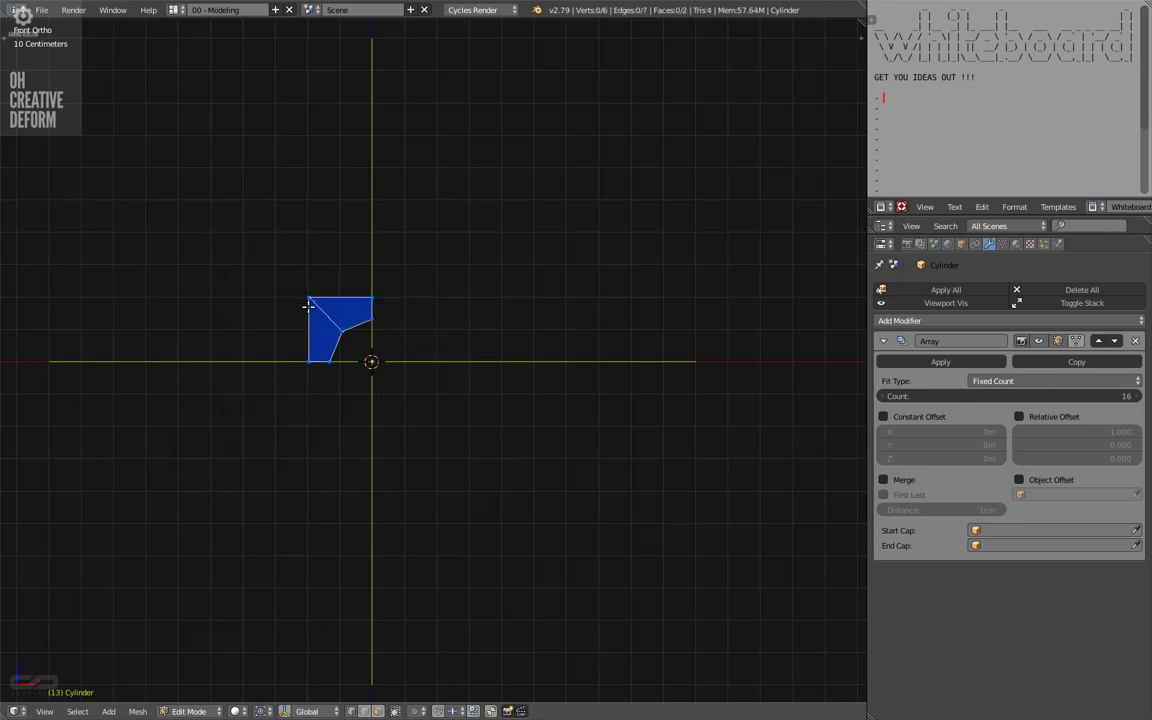
# Add a Mirror modifier on the X and Z axes above the Array and collapse its settings
pyautogui.hotkey('alt', 'x')
pyautogui.click(1088, 574)
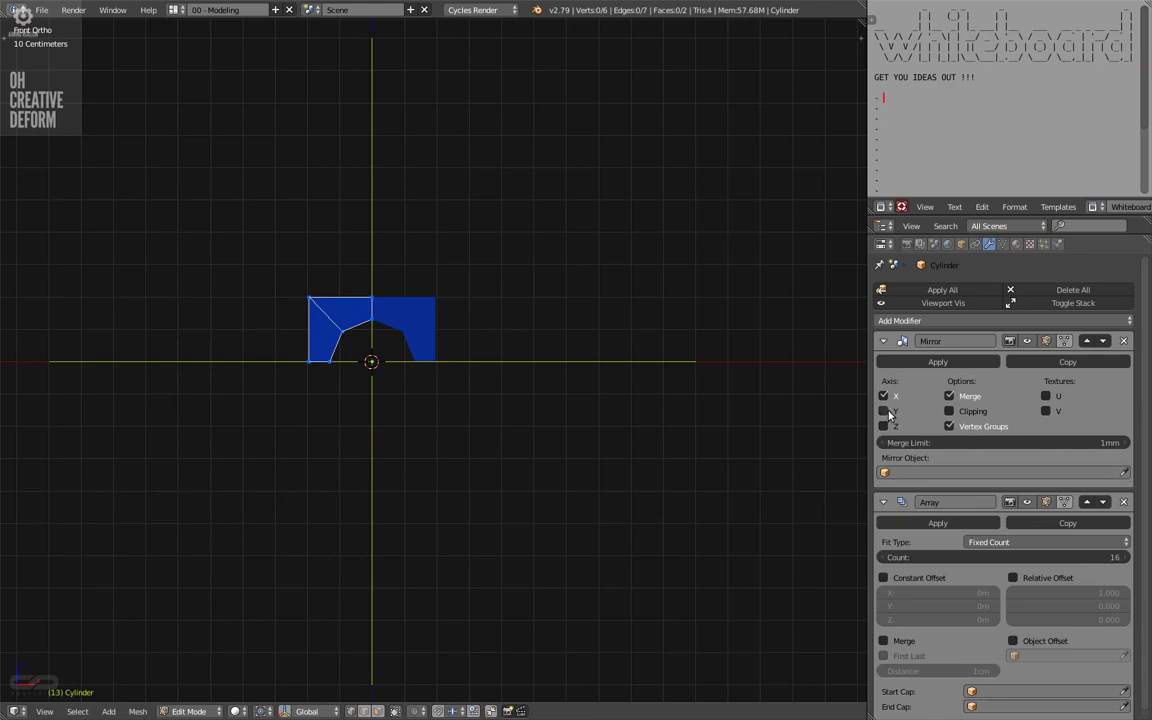
pyautogui.click(883, 426)
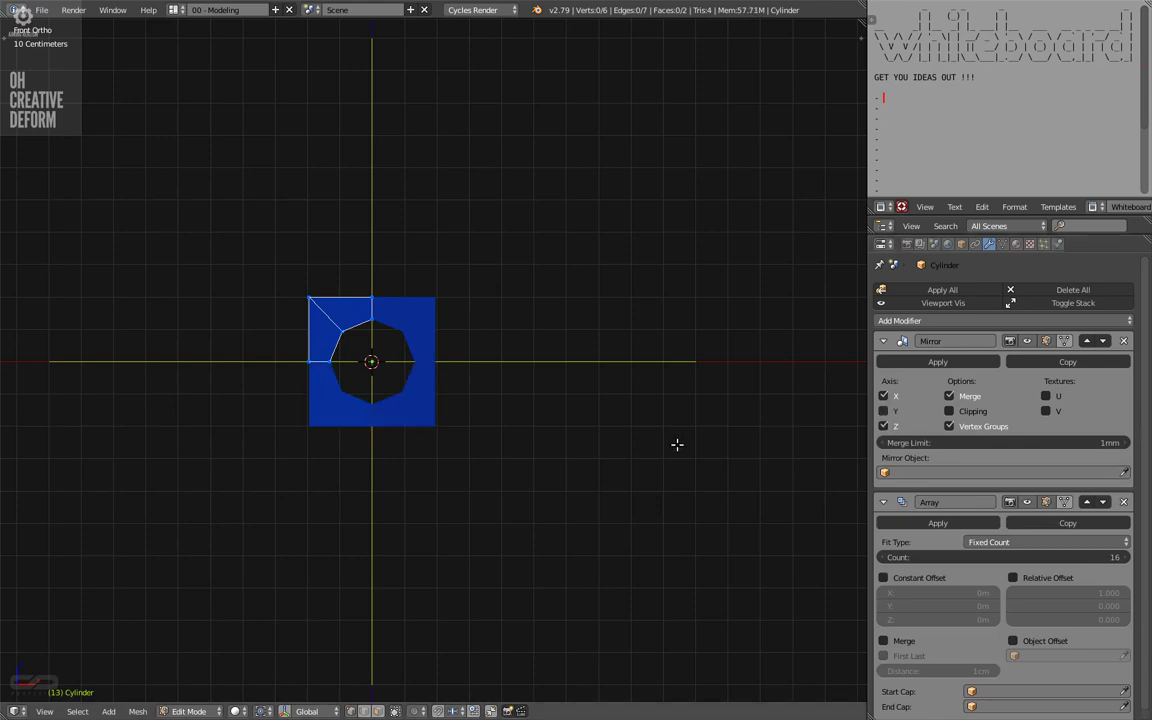
pyautogui.moveTo(676, 445); pyautogui.dragTo(604, 488, button='middle')
pyautogui.press('Tab')
pyautogui.keyDown('shift'); pyautogui.moveTo(586, 360); pyautogui.dragTo(526, 328, button='middle'); pyautogui.keyUp('shift')
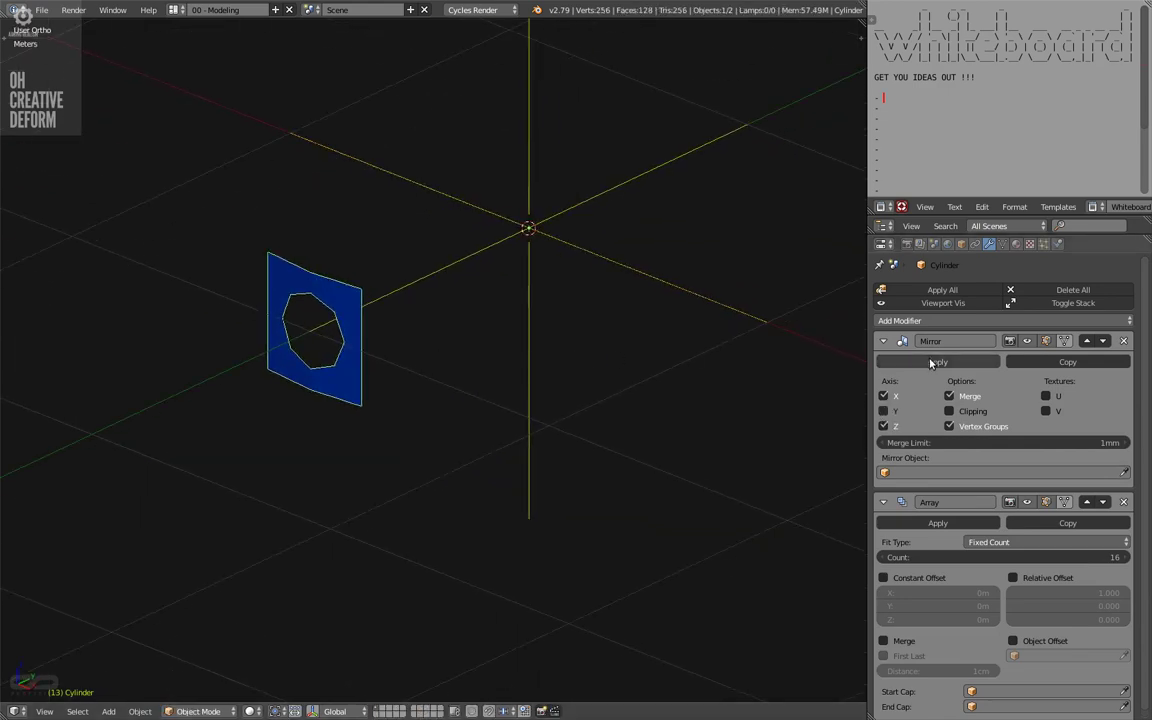
pyautogui.click(882, 341)
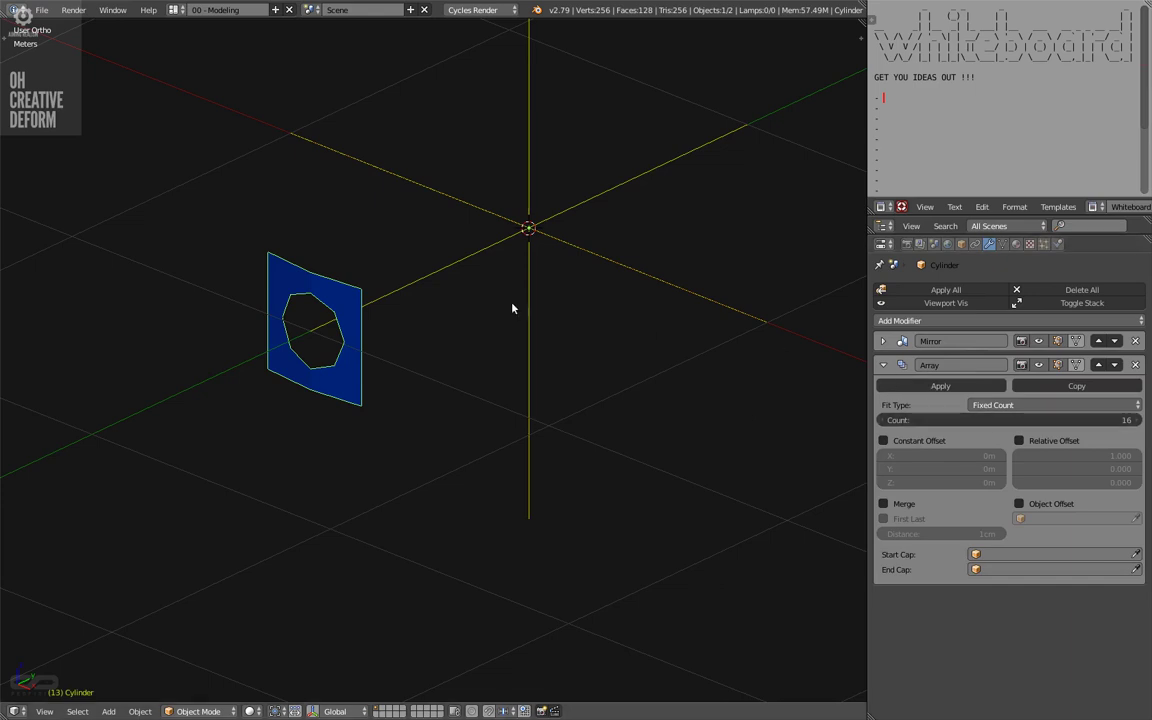
pyautogui.rightClick(537, 252)
pyautogui.press('r')
pyautogui.press('z')
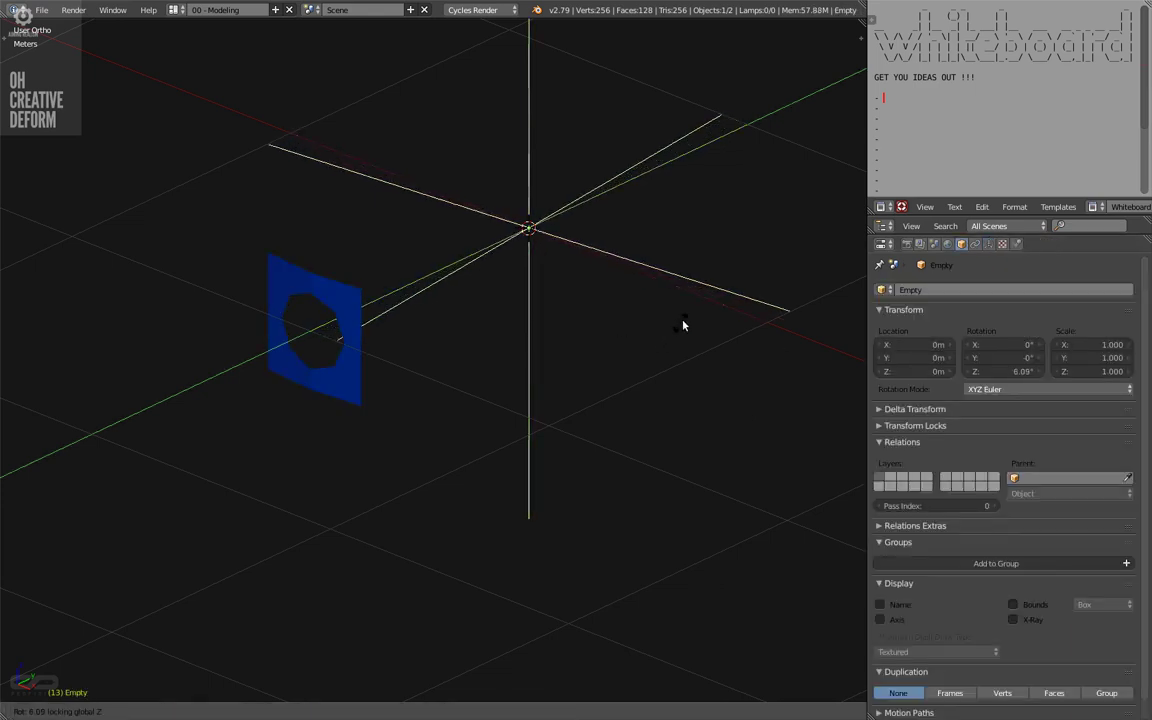
pyautogui.rightClick(683, 325)
# Enable the panel array's Object Offset with the Empty, and turn on Merge and First Last with a 0.5 mm distance
pyautogui.rightClick(372, 358)
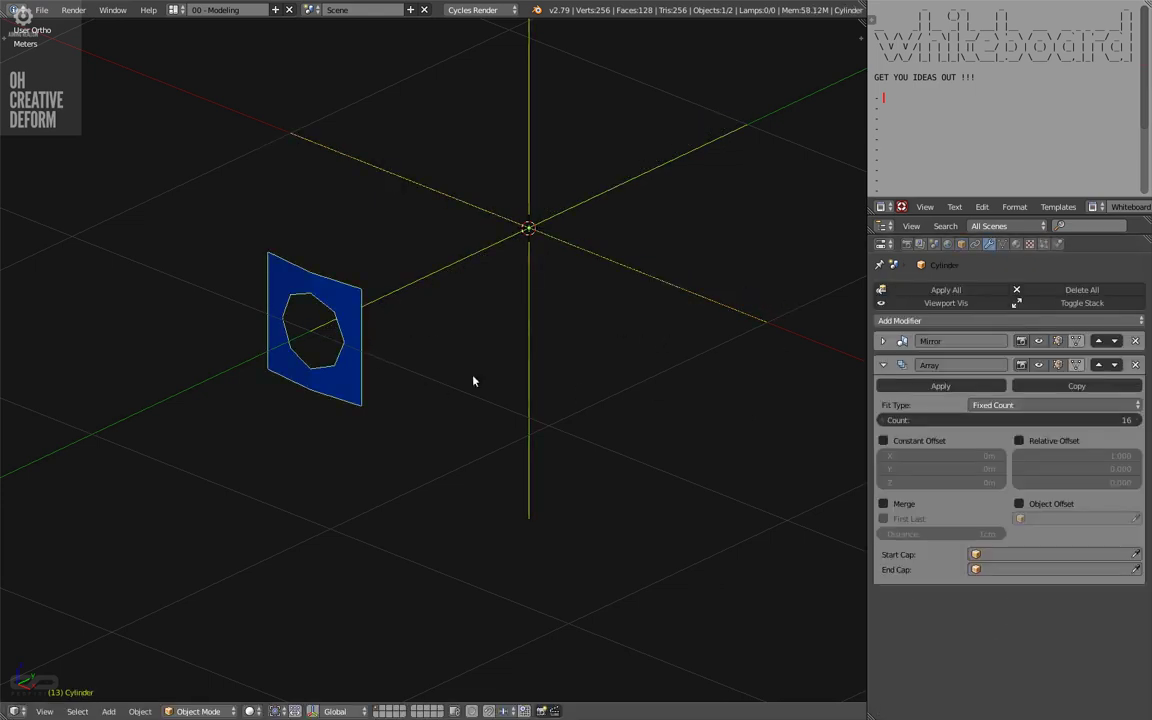
pyautogui.click(1019, 504)
pyautogui.click(1022, 518)
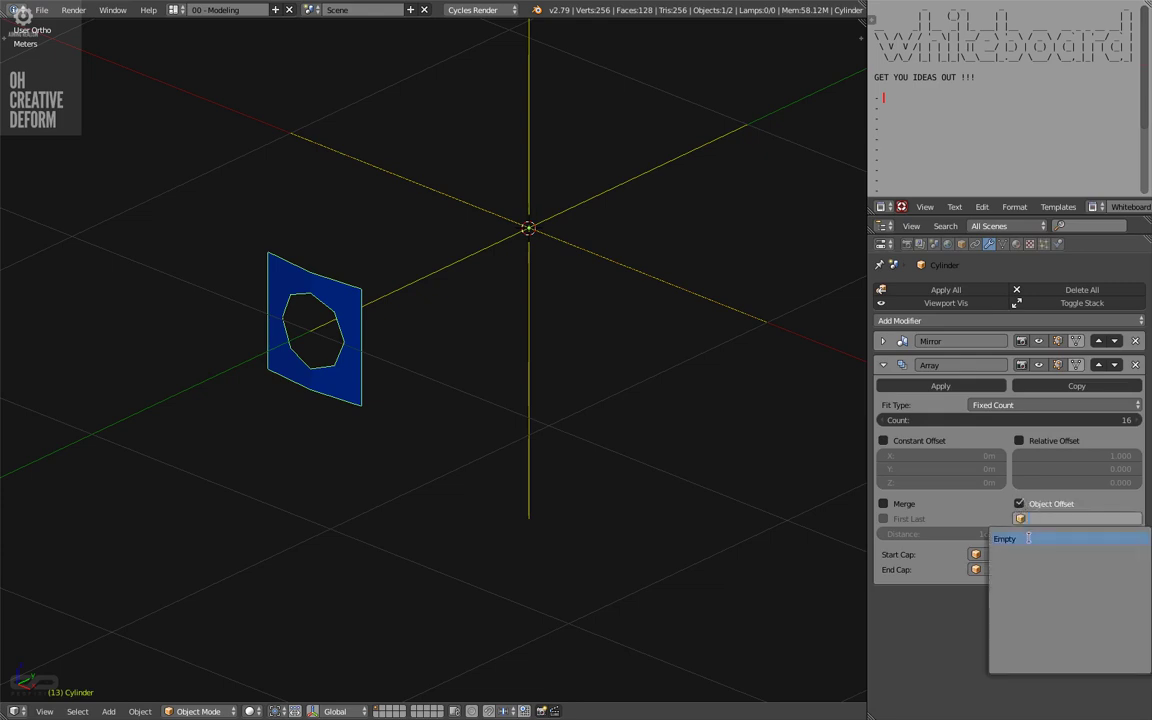
pyautogui.click(995, 537)
pyautogui.click(883, 504)
pyautogui.click(883, 519)
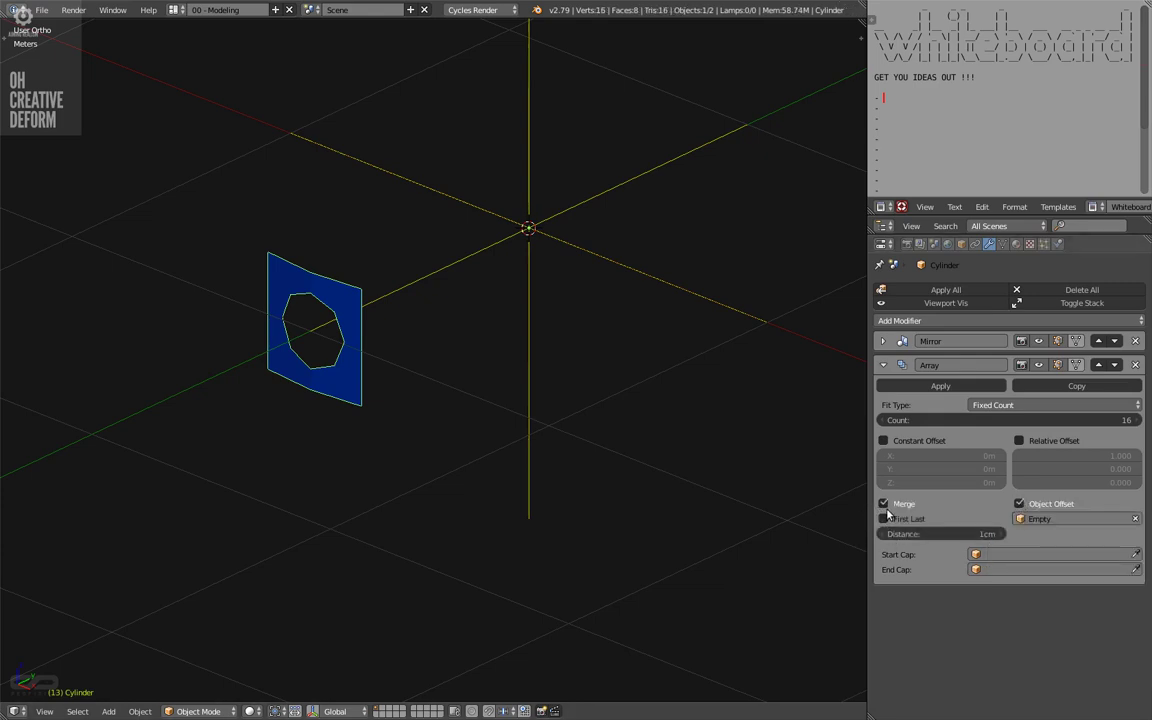
pyautogui.click(900, 533)
pyautogui.press('BackSpace')
pyautogui.write('.5mm')
pyautogui.press('Return')
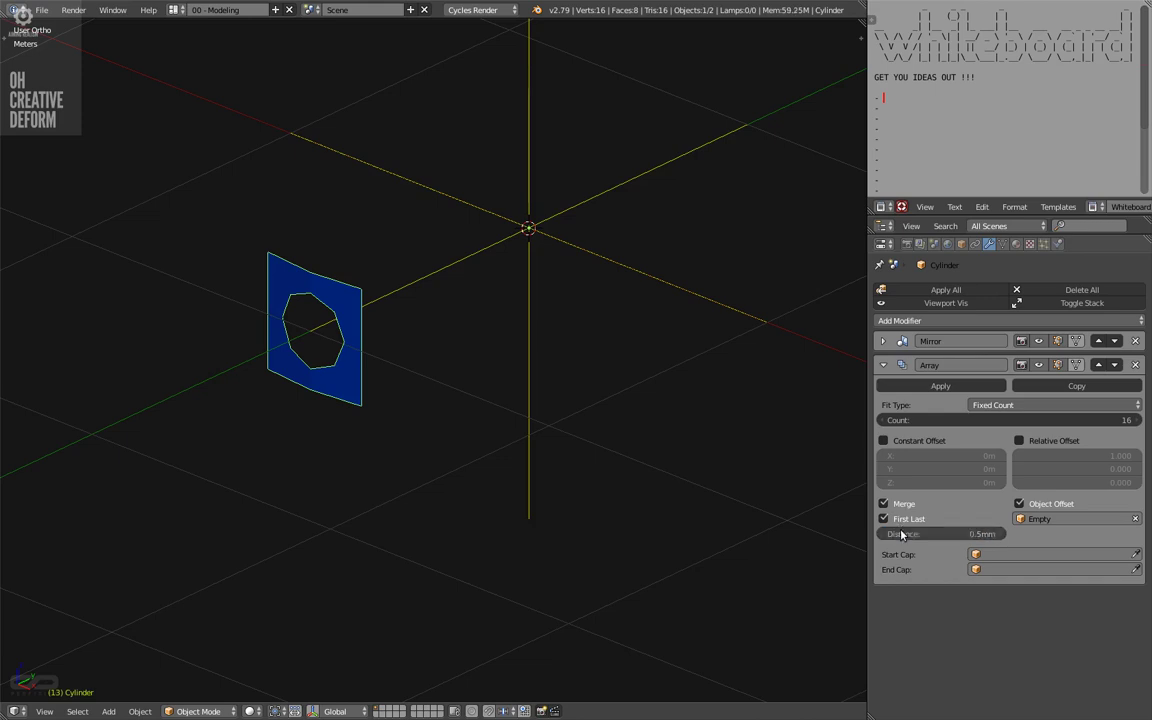
# Rotate the Empty about the Z axis by 360/16 degrees to spread the arrayed segments around the ring
pyautogui.rightClick(570, 243)
pyautogui.press('r')
pyautogui.press('z')
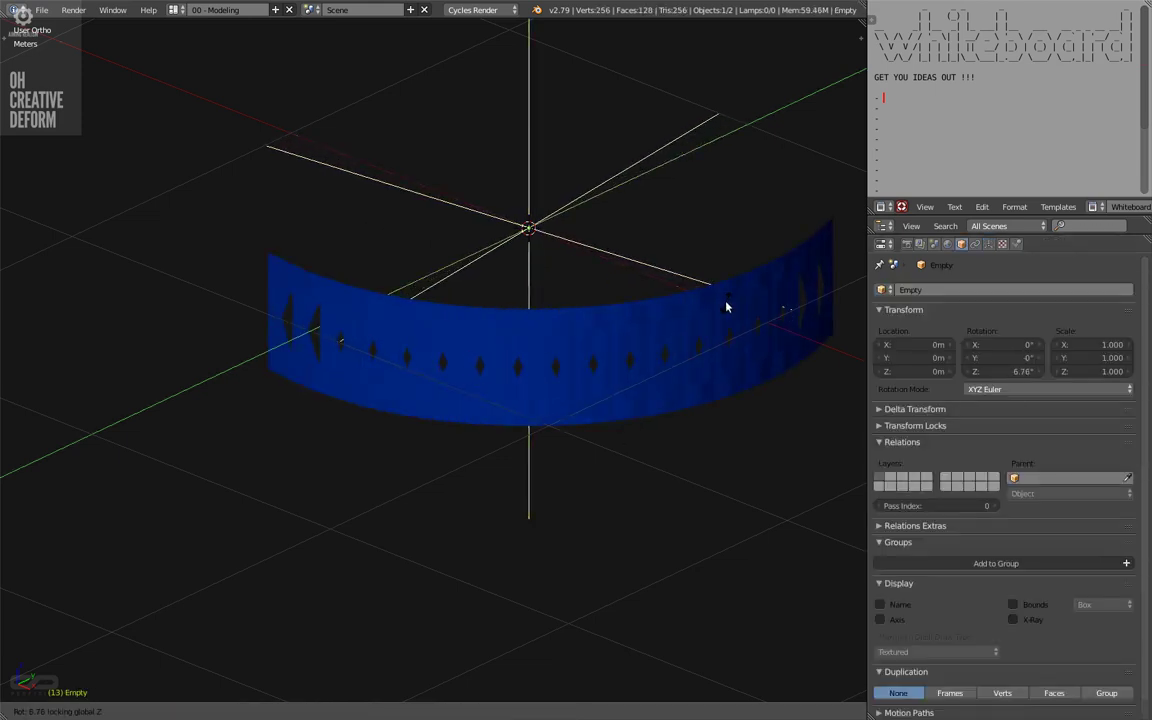
pyautogui.write('26')
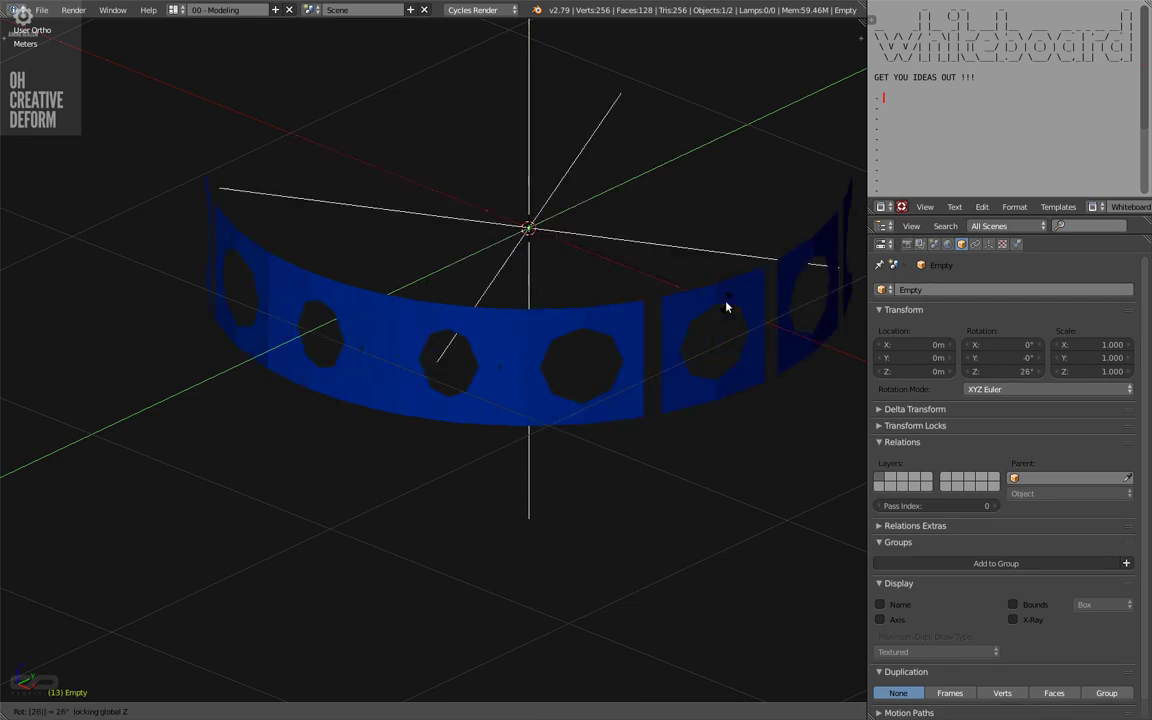
pyautogui.write('360')
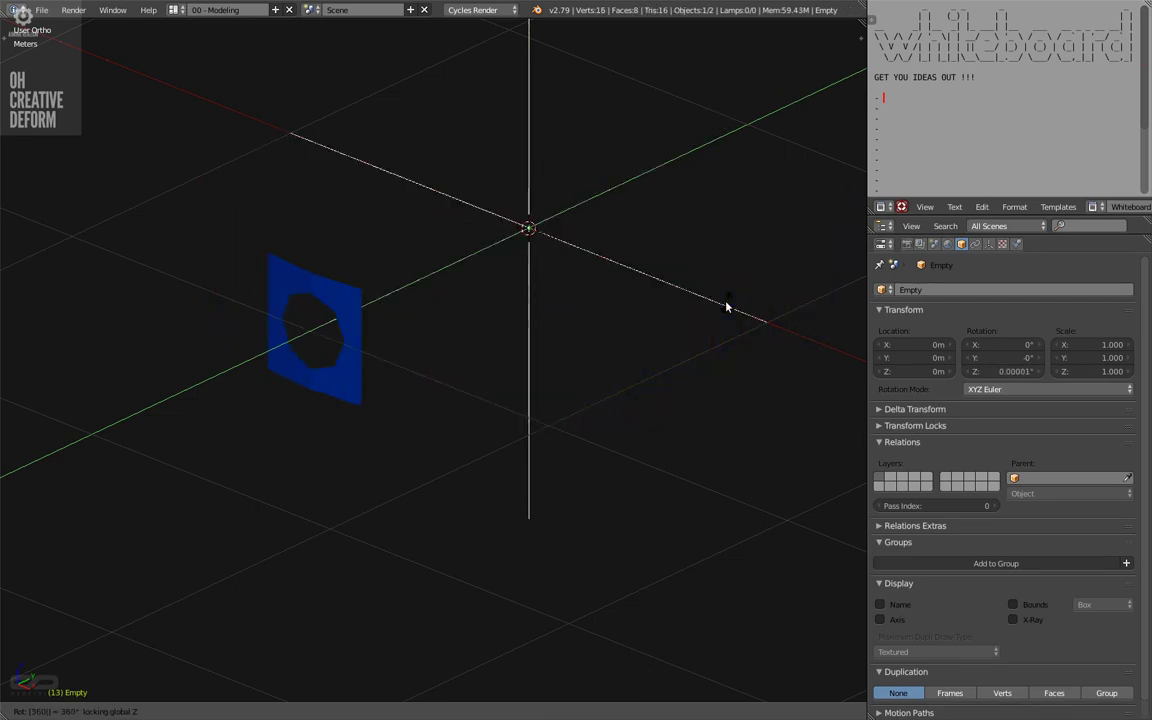
pyautogui.write('/16')
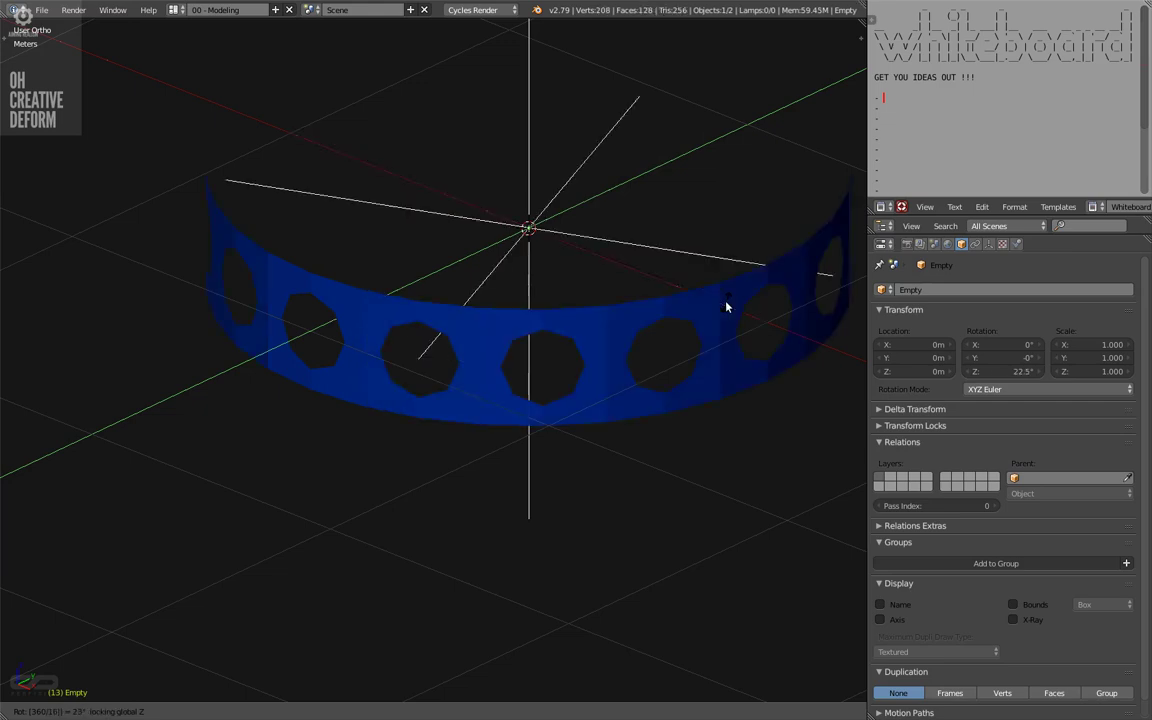
pyautogui.press('Return')
pyautogui.moveTo(735, 314); pyautogui.dragTo(481, 302, button='middle')
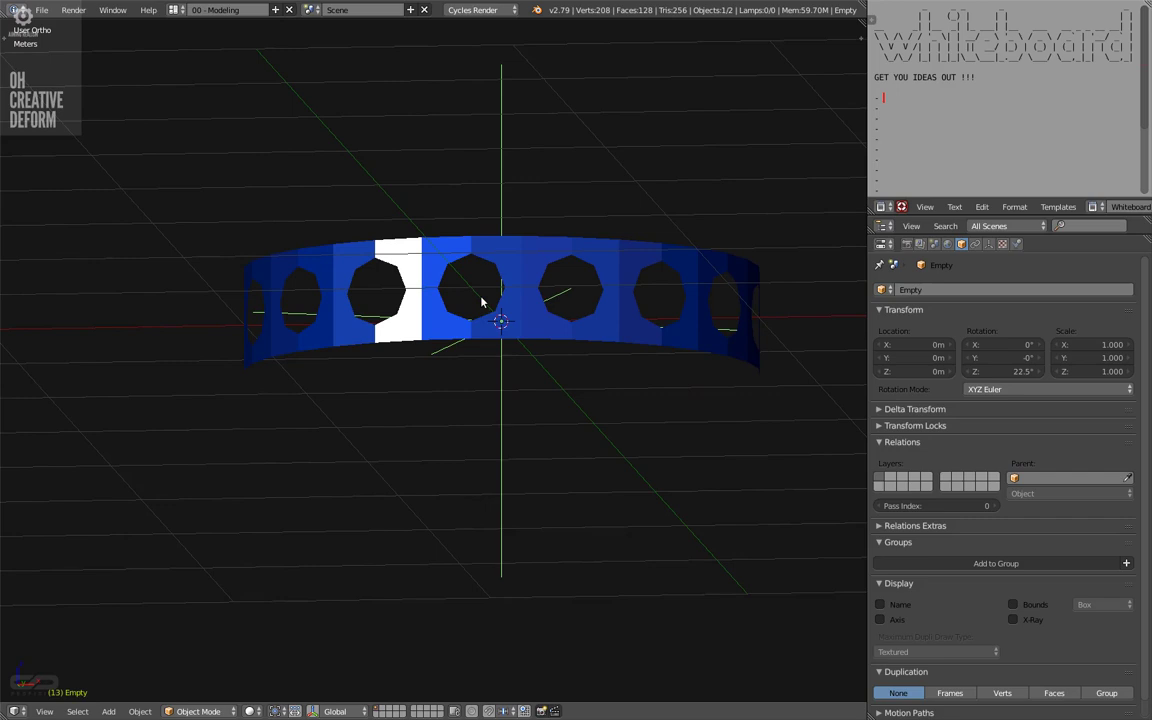
# Add a Subsurf modifier with view level 4 to the ring and turn on Optimal Display
pyautogui.rightClick(500, 321)
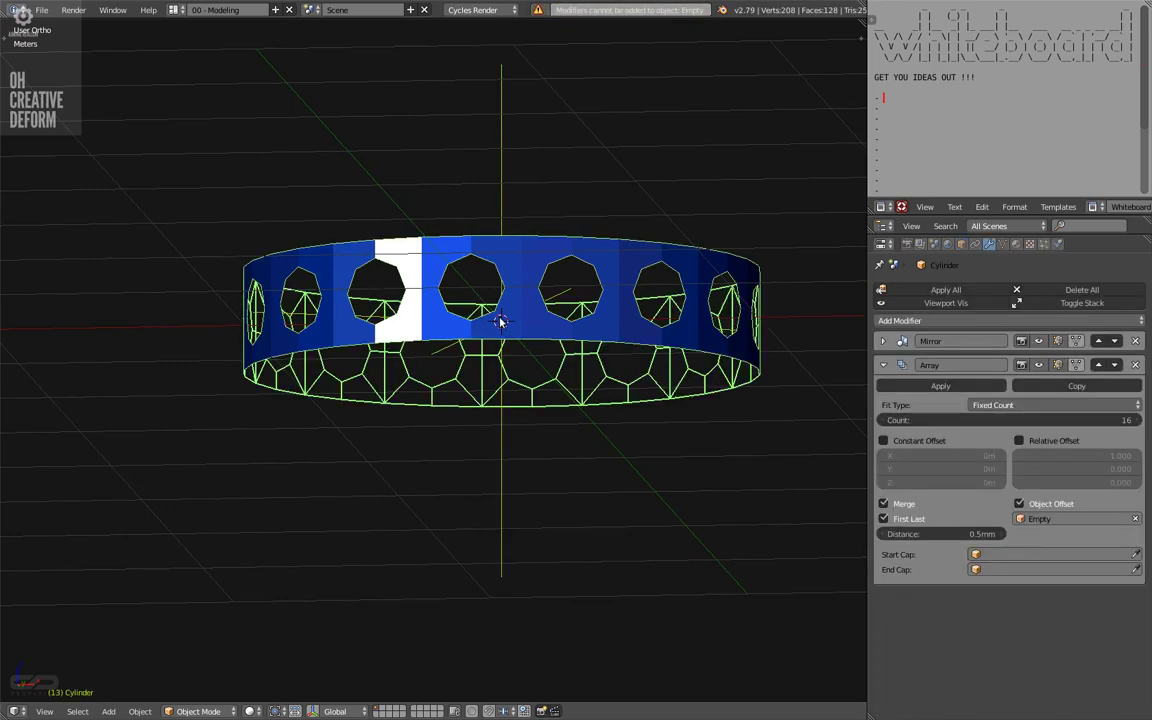
pyautogui.moveTo(501, 323); pyautogui.dragTo(463, 332, button='middle')
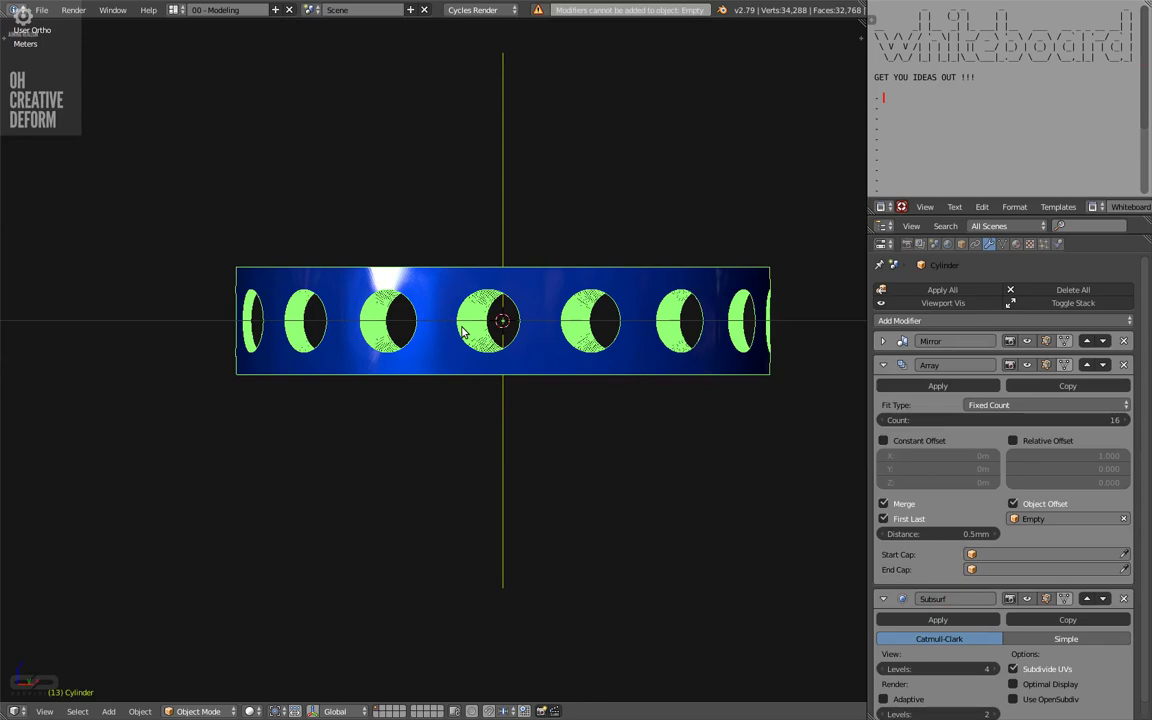
pyautogui.click(1013, 684)
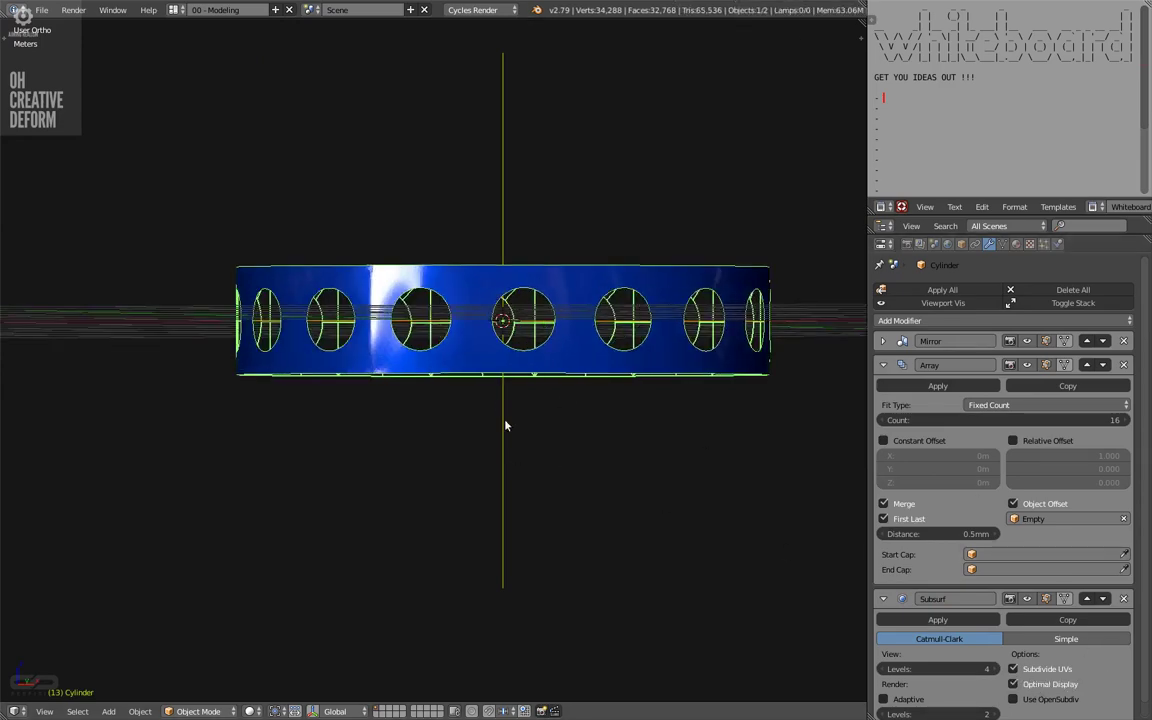
pyautogui.moveTo(505, 425); pyautogui.dragTo(402, 379, button='middle')
pyautogui.moveTo(409, 463); pyautogui.dragTo(432, 397, button='middle')
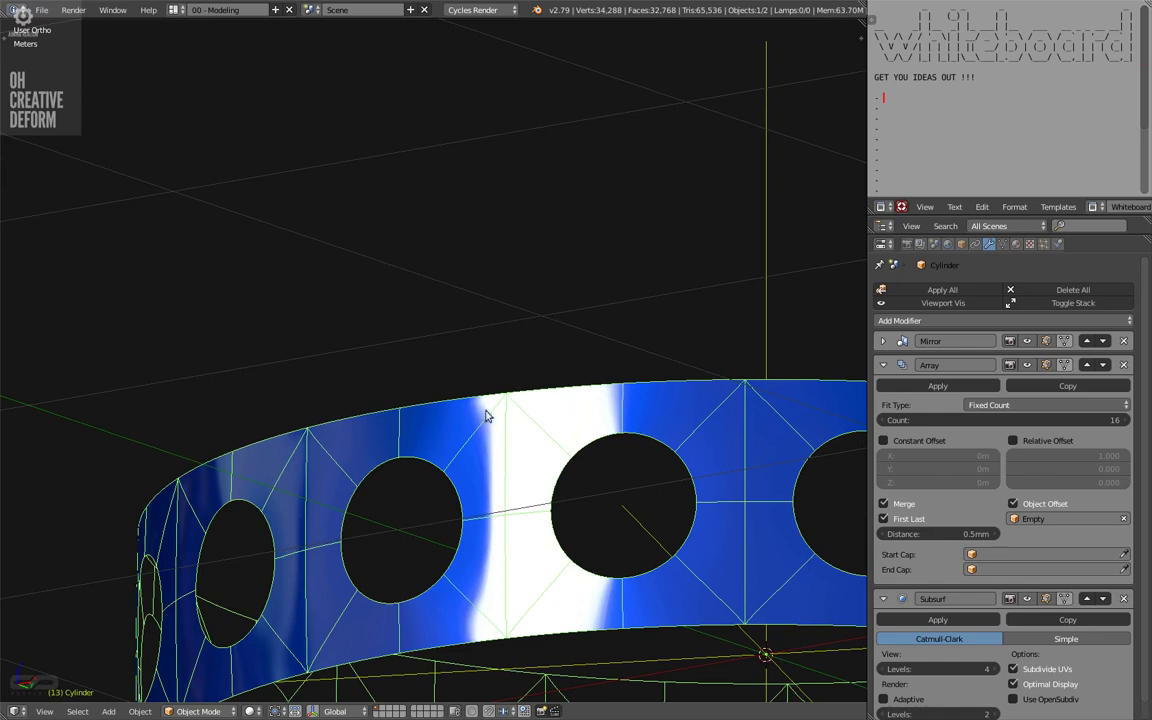
# Duplicate the ring's Array modifier, collapse the original and set the copy's count to 2
pyautogui.keyDown('ctrl'); pyautogui.moveTo(595, 340); pyautogui.dragTo(596, 402, button='middle'); pyautogui.keyUp('ctrl')
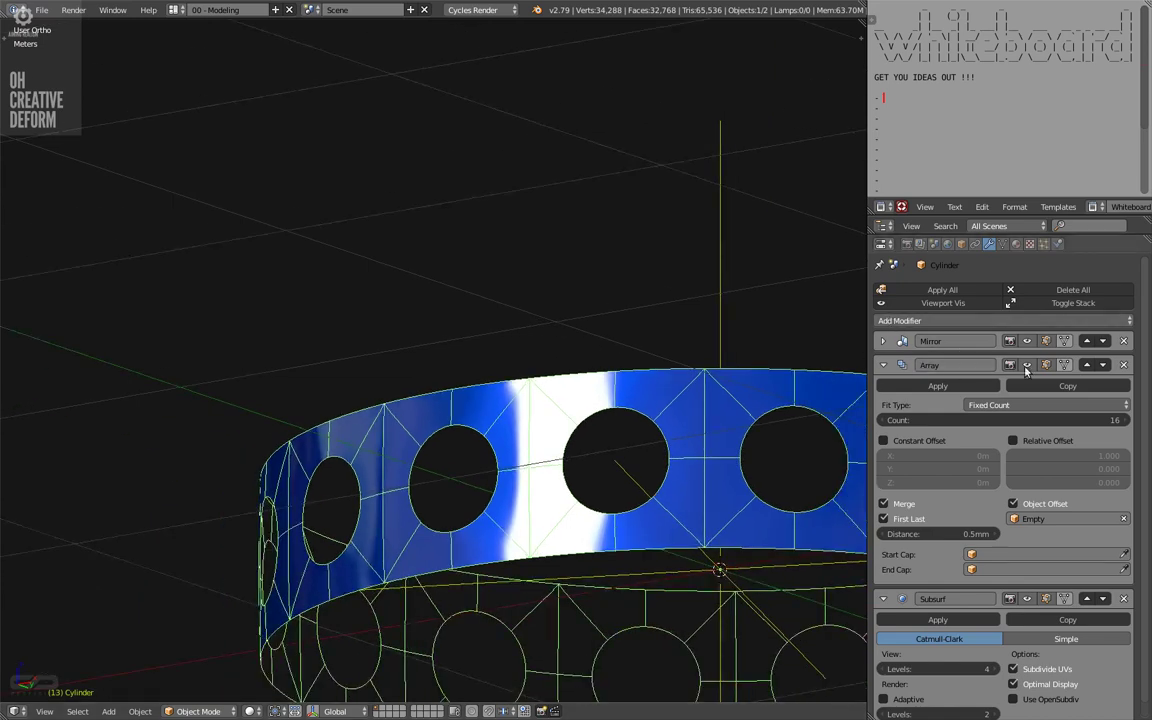
pyautogui.click(1056, 386)
pyautogui.click(882, 365)
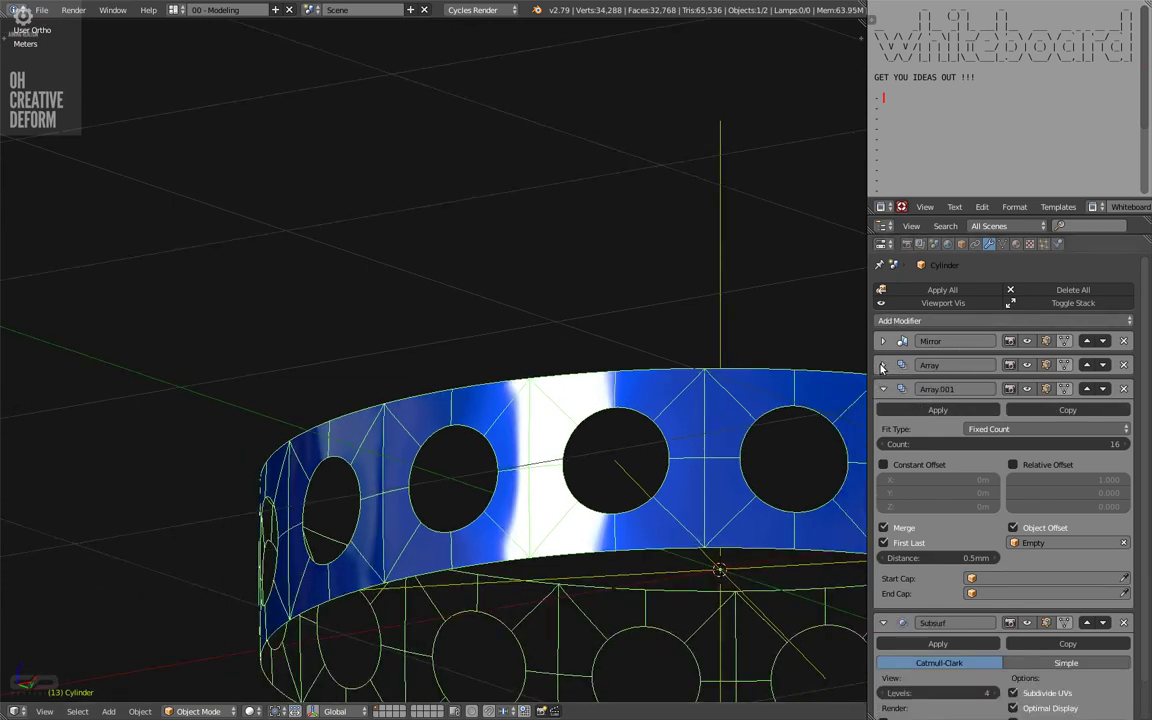
pyautogui.click(1062, 444)
pyautogui.press('Tab')
# Switch the copied array from Object Offset to Relative Offset, with X 0, Y 0 and Z 1
pyautogui.click(1041, 479)
pyautogui.write('d')
pyautogui.press('Tab')
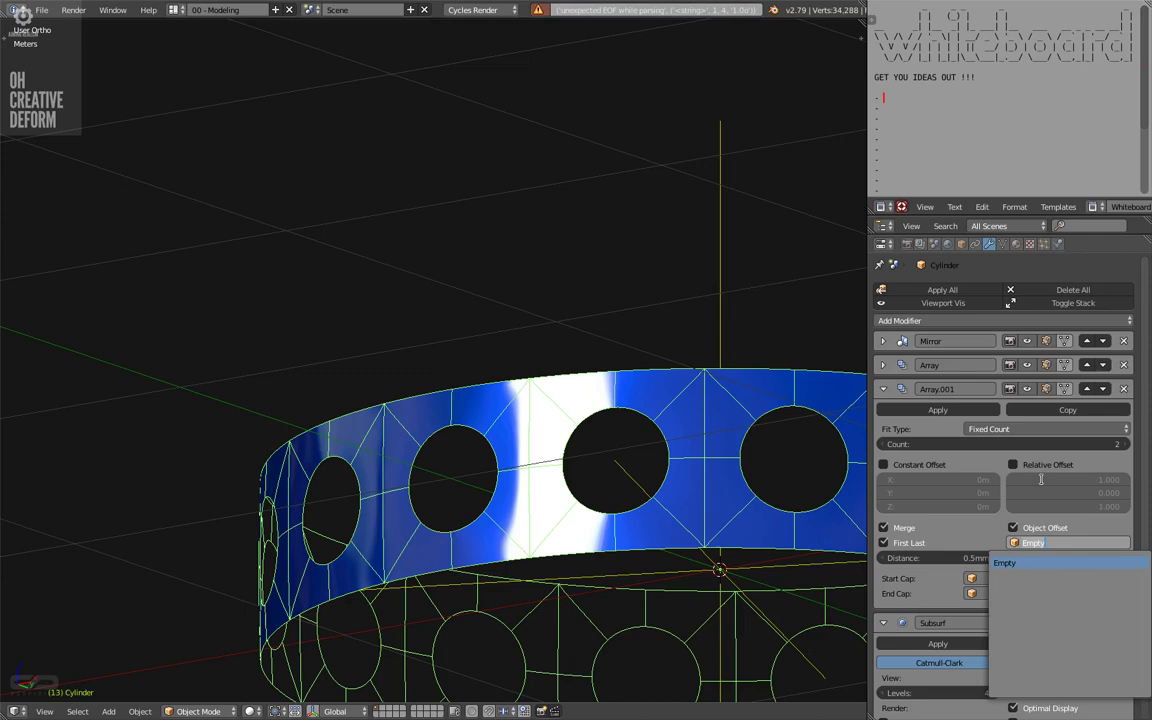
pyautogui.click(1034, 489)
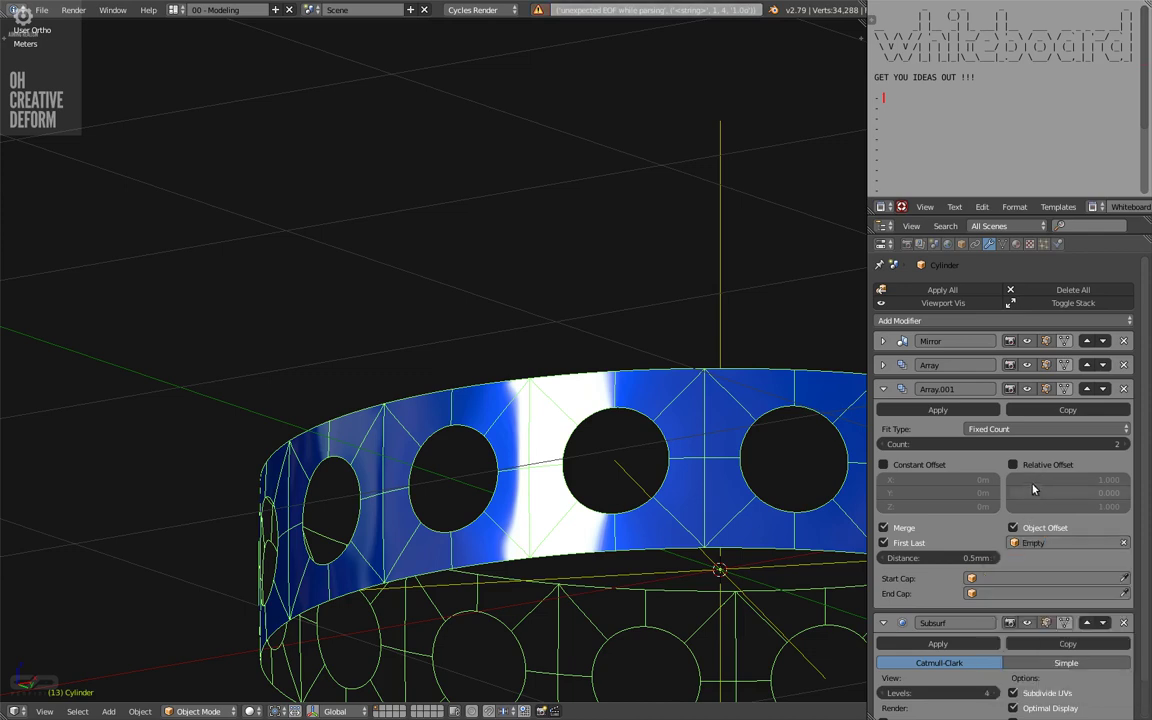
pyautogui.press('Escape')
pyautogui.click(1013, 527)
pyautogui.click(1013, 464)
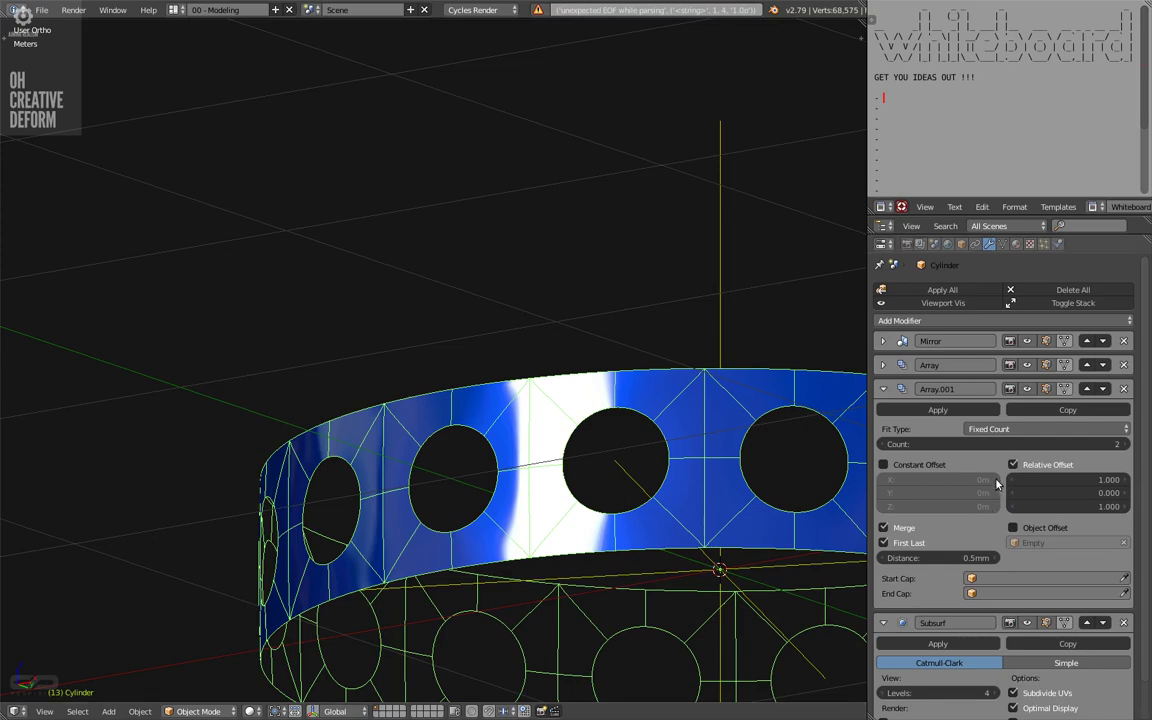
pyautogui.click(1034, 480)
pyautogui.press('Return')
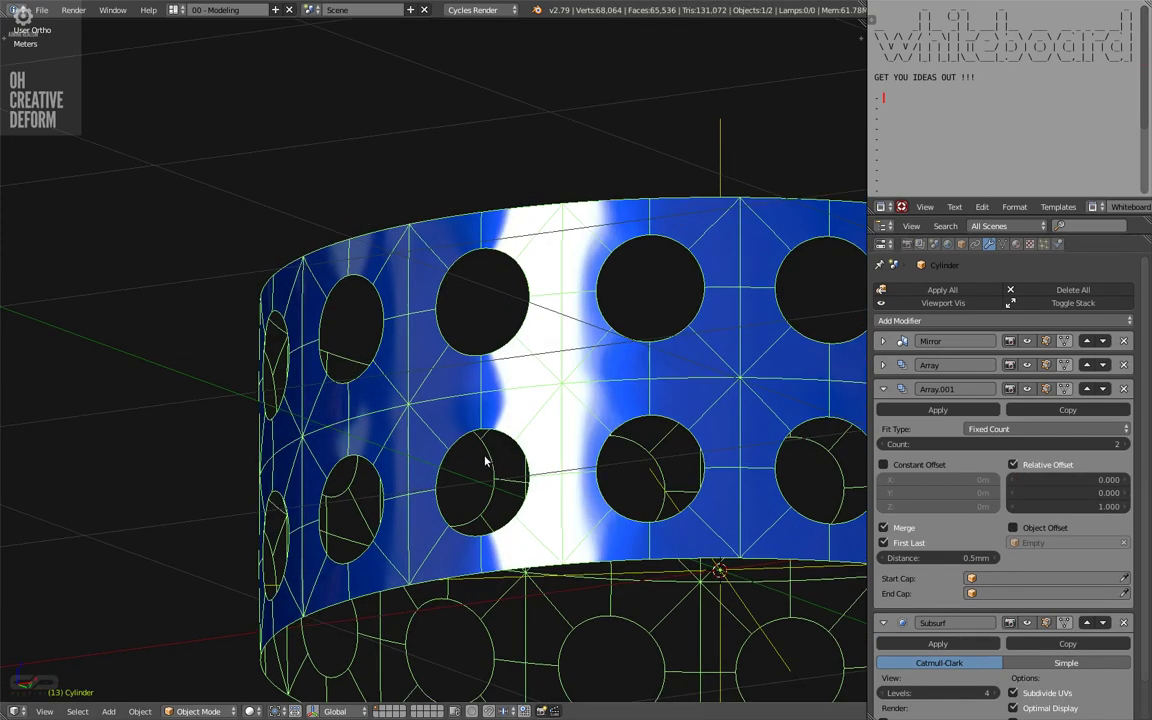
# Examine the surface shading around the two rows of holes from several angles and under different matcaps
pyautogui.moveTo(491, 450); pyautogui.dragTo(586, 323, button='middle')
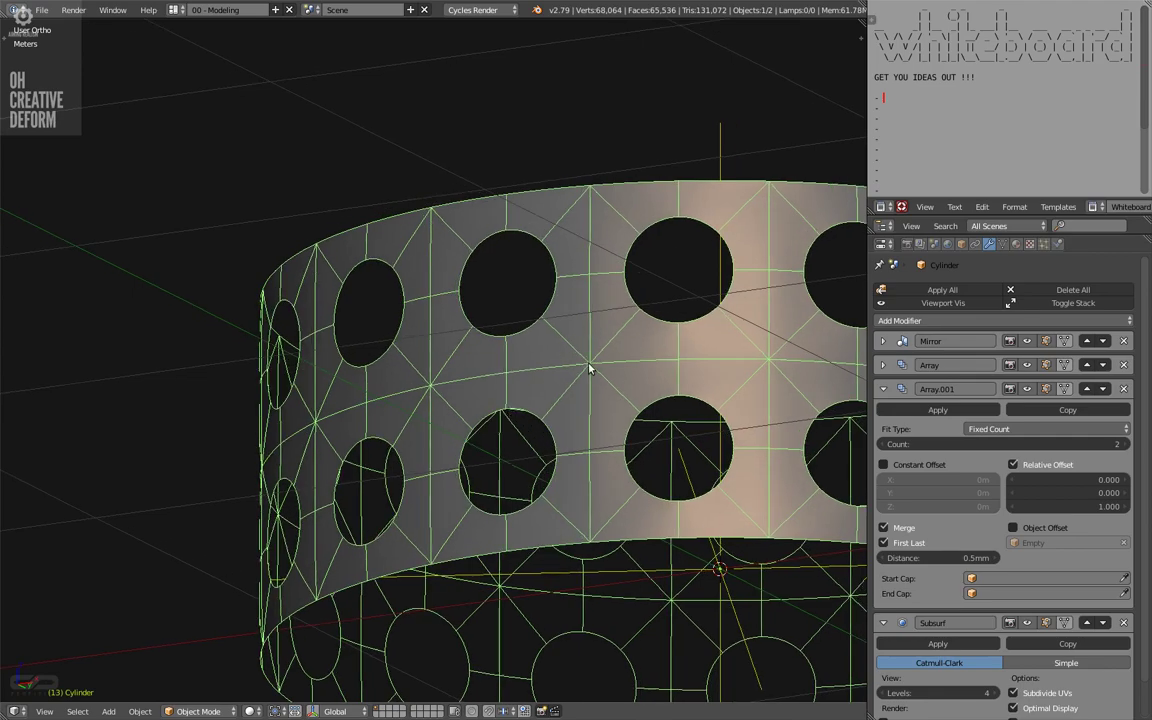
pyautogui.moveTo(589, 369); pyautogui.dragTo(562, 363, button='middle')
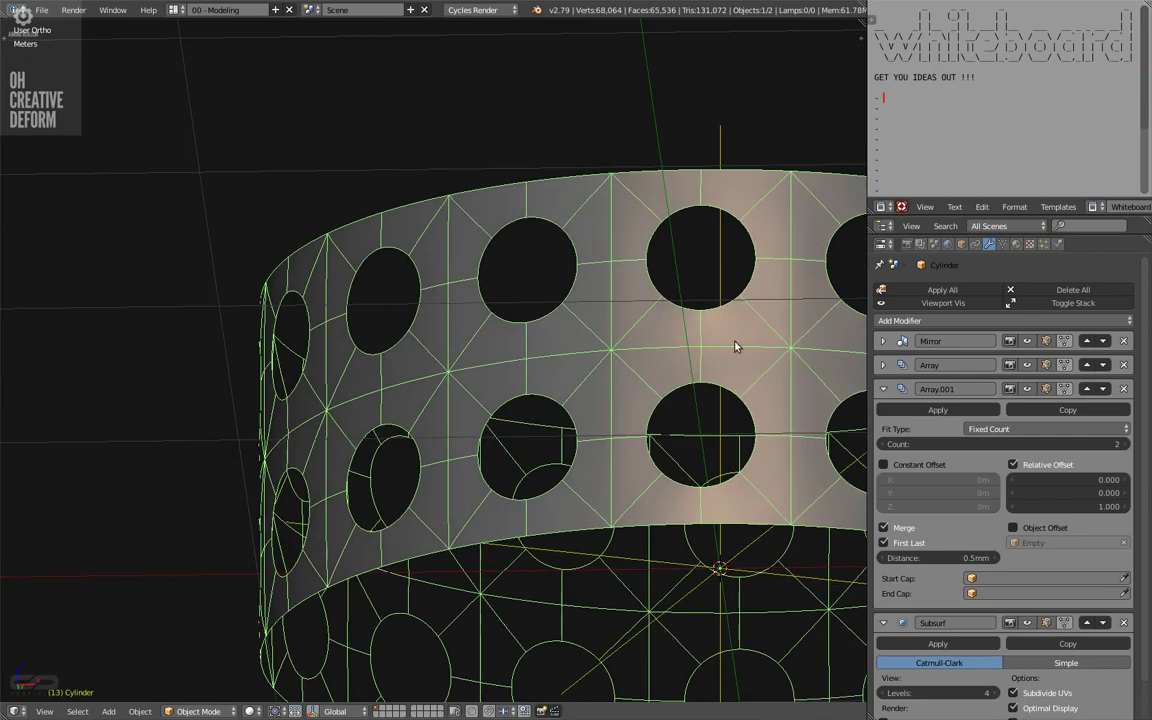
pyautogui.moveTo(735, 346); pyautogui.dragTo(633, 292, button='middle')
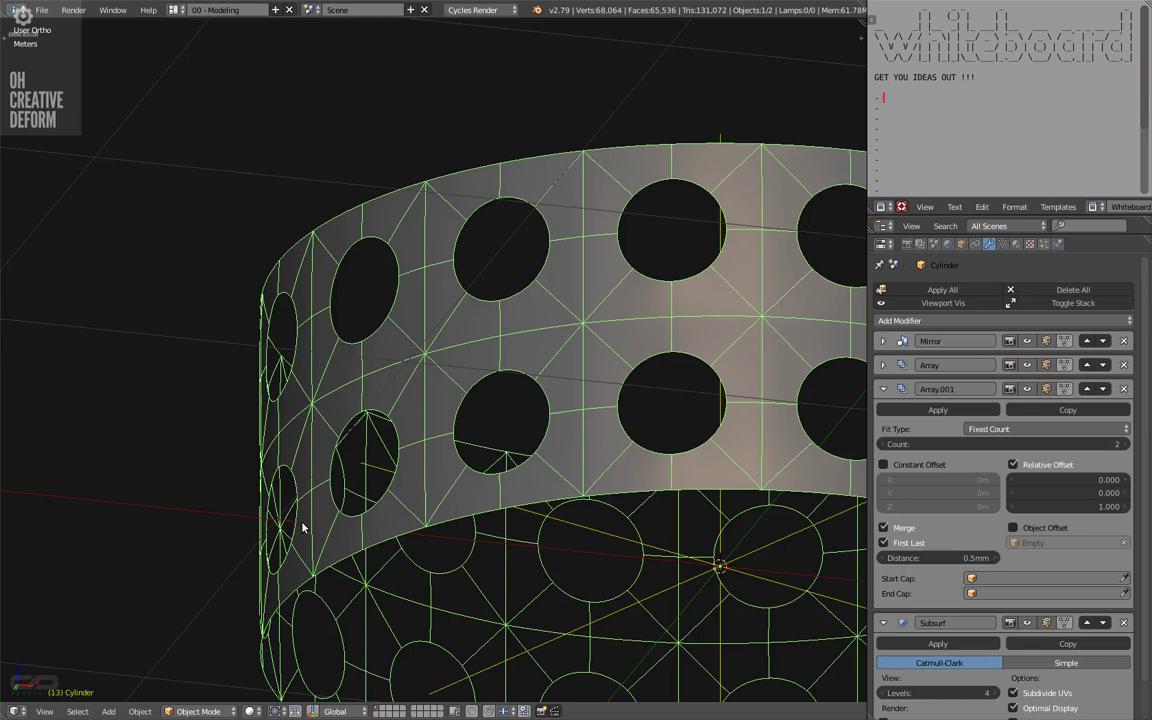
pyautogui.moveTo(302, 528); pyautogui.dragTo(458, 268, button='middle')
pyautogui.moveTo(806, 376)
pyautogui.mouseDown(button='middle')
pyautogui.moveTo(645, 414)
pyautogui.moveTo(658, 296)
pyautogui.moveTo(645, 303)
pyautogui.moveTo(640, 339)
pyautogui.moveTo(604, 368)
pyautogui.mouseUp(button='middle')
pyautogui.hotkey('shift', 'm')
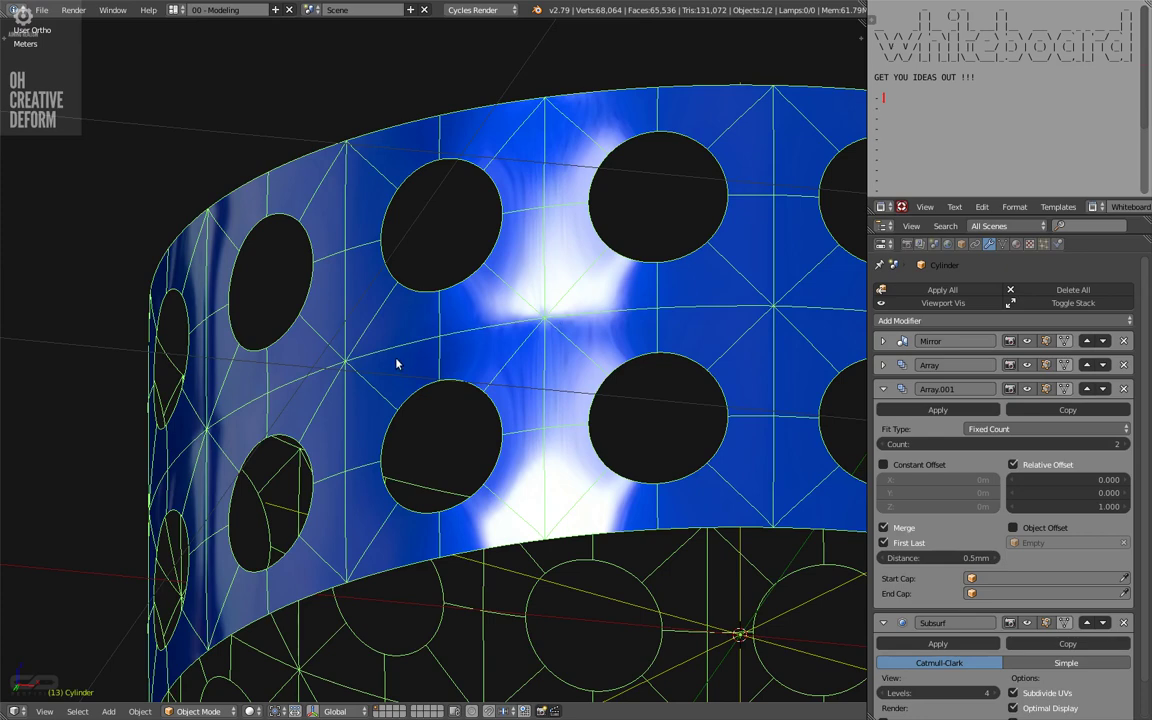
pyautogui.moveTo(527, 334); pyautogui.dragTo(568, 393, button='middle')
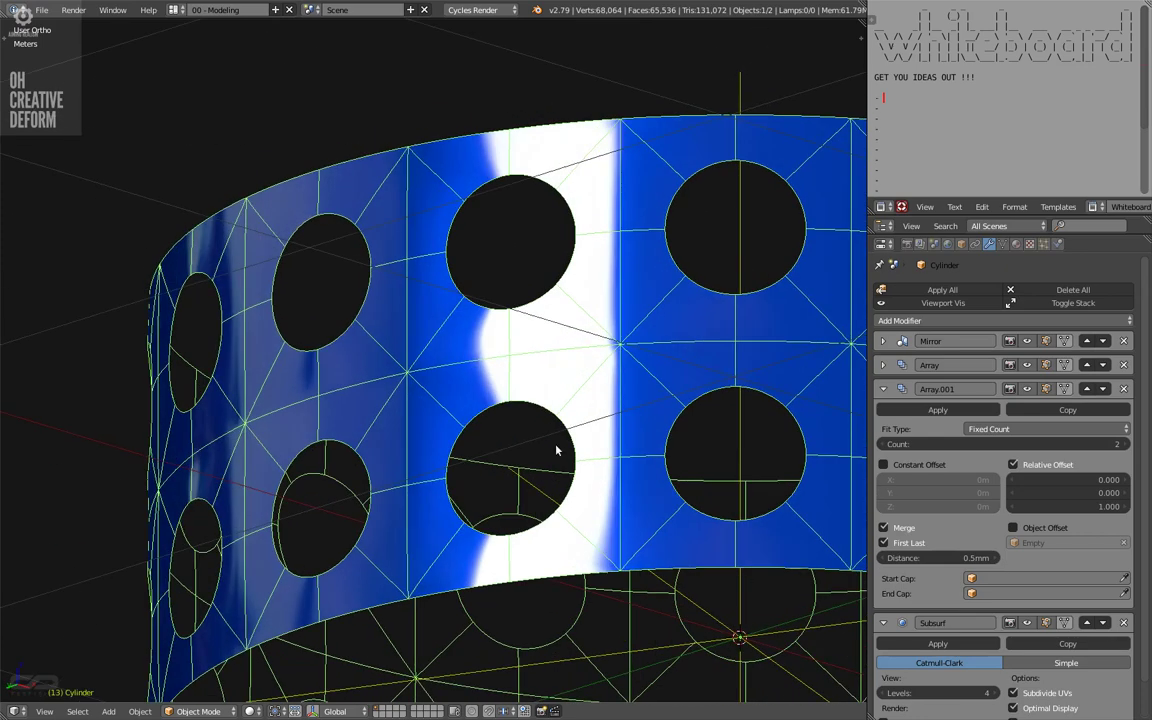
# In front view, knife-cut the segment from the hole's corner vertex straight up to the upper edge and straight across to the outer side
pyautogui.hotkey('ctrl', 'alt', 'q')
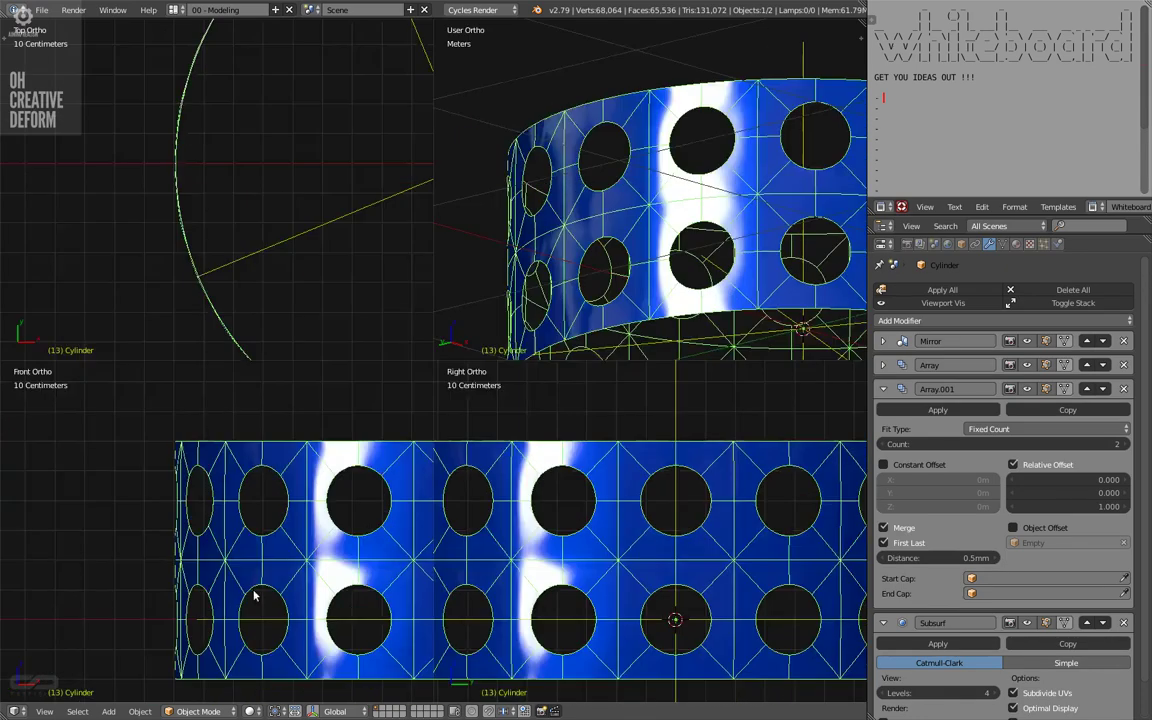
pyautogui.hotkey('ctrl', 'alt', 'q')
pyautogui.keyDown('shift'); pyautogui.moveTo(559, 510); pyautogui.dragTo(386, 446, button='middle'); pyautogui.keyUp('shift')
pyautogui.press('Tab')
pyautogui.keyDown('shift'); pyautogui.moveTo(598, 420); pyautogui.dragTo(492, 412, button='middle'); pyautogui.keyUp('shift')
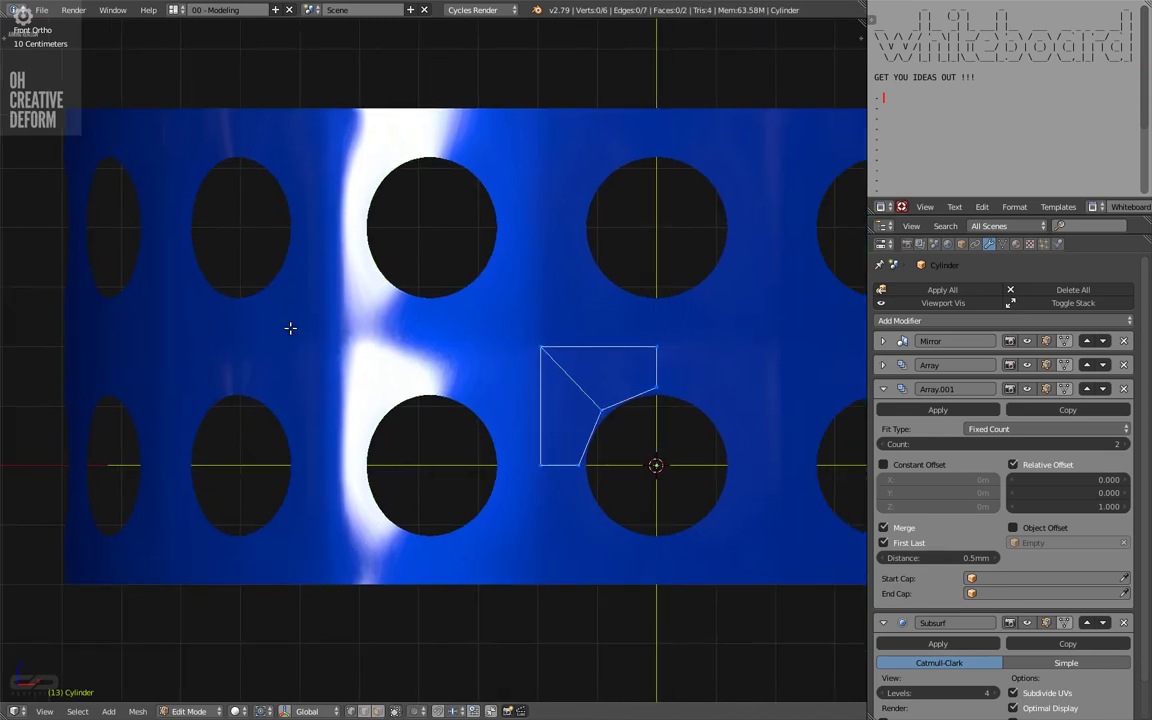
pyautogui.press('k')
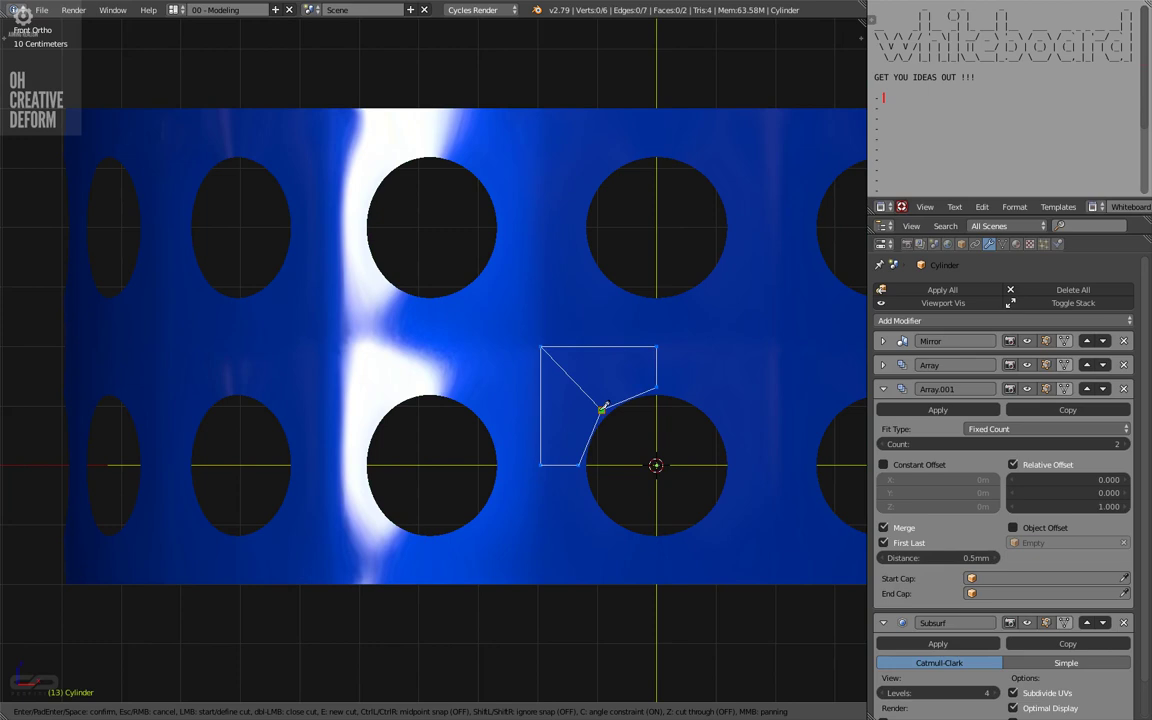
pyautogui.click(600, 410)
pyautogui.press('c')
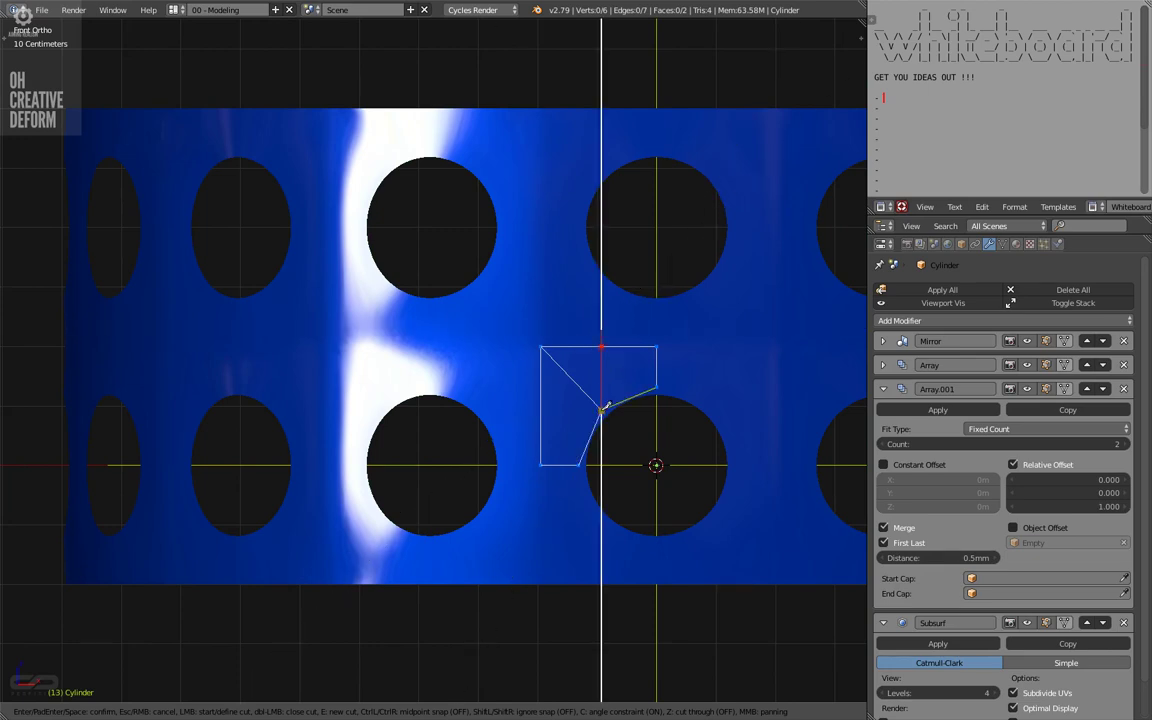
pyautogui.click(601, 410)
pyautogui.click(540, 411)
pyautogui.press('Return')
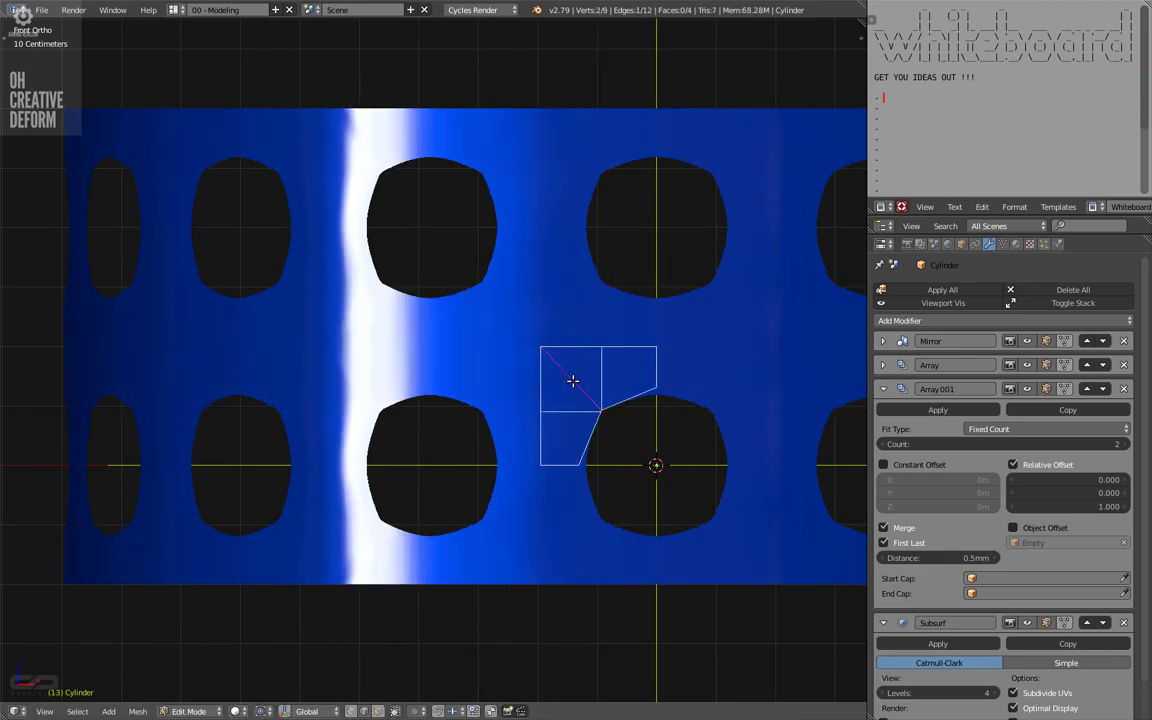
# Dissolve the segment's diagonal edge with Dissolve Verts turned off
pyautogui.hotkey('ctrl', 'x')
pyautogui.press('F6')
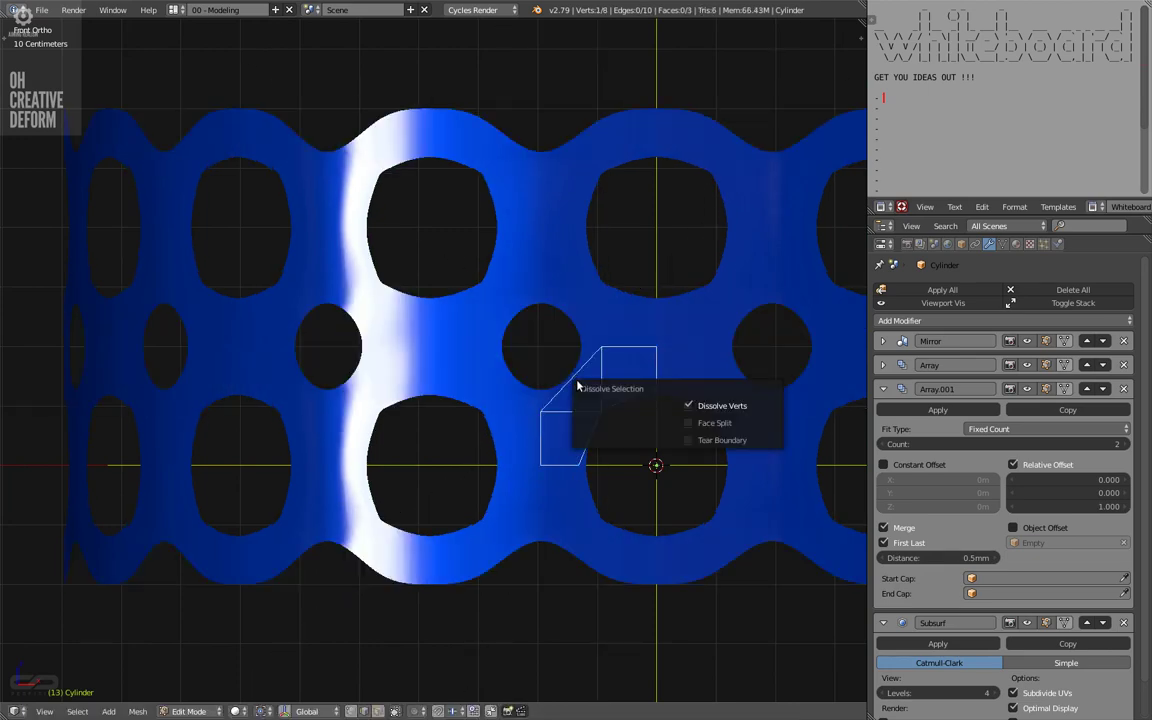
pyautogui.click(688, 406)
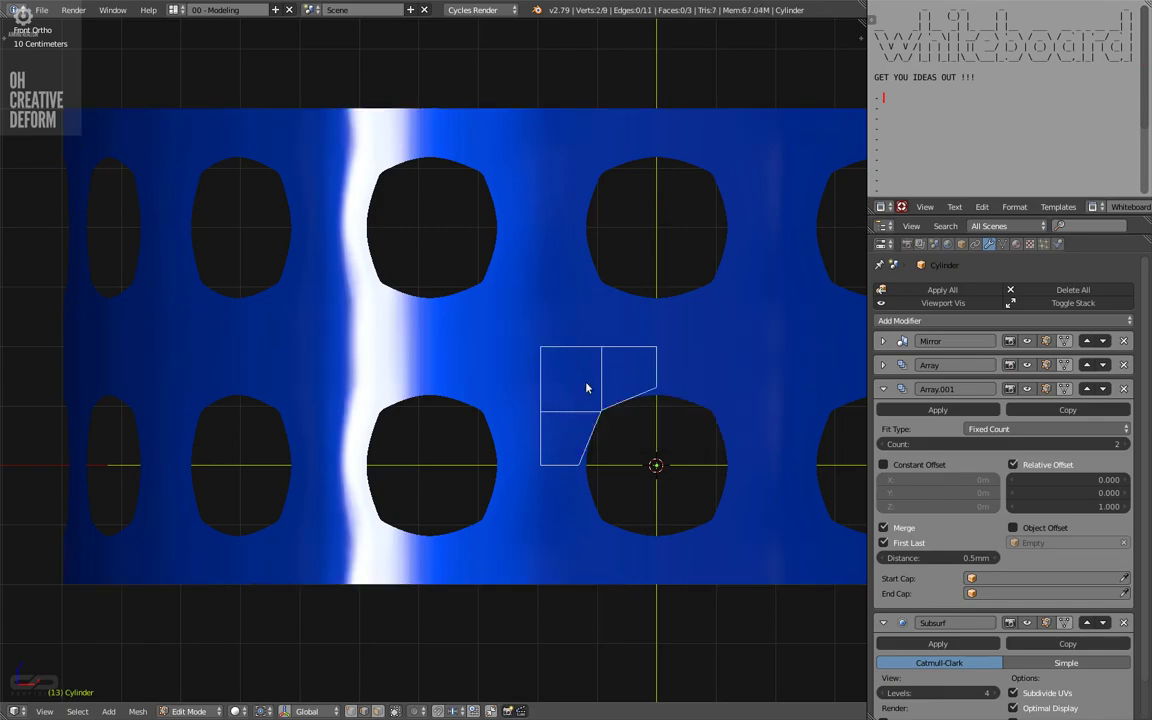
# Try to remove duplicate vertices from the whole segment mesh
pyautogui.press('Tab')
pyautogui.moveTo(587, 388); pyautogui.dragTo(536, 357, button='middle')
pyautogui.press('Tab')
pyautogui.moveTo(485, 403); pyautogui.dragTo(453, 430, button='middle')
pyautogui.press('a')
pyautogui.press('w')
pyautogui.press('r')
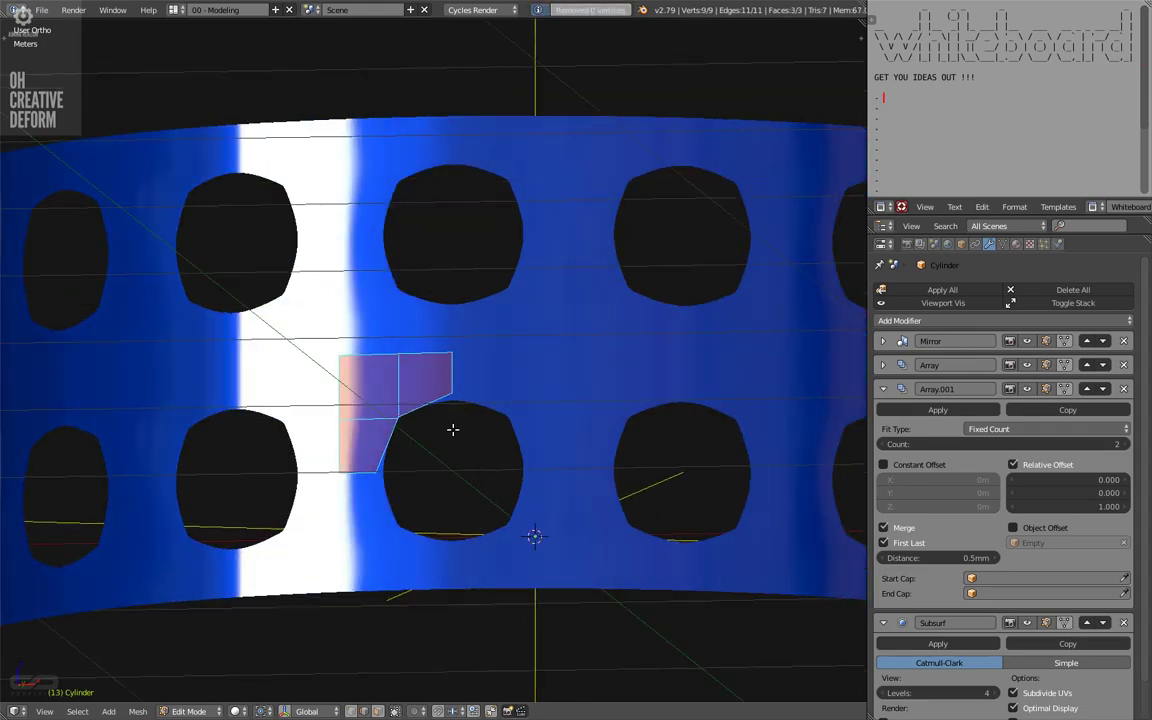
# In vertex mode, slide the extra vertex at the hole's corner along its edge to merge it with its neighbour
pyautogui.hotkey('ctrl', 'Tab')
pyautogui.press('1')
pyautogui.rightClick(405, 416)
pyautogui.press('g')
pyautogui.press('g')
pyautogui.click(409, 421)
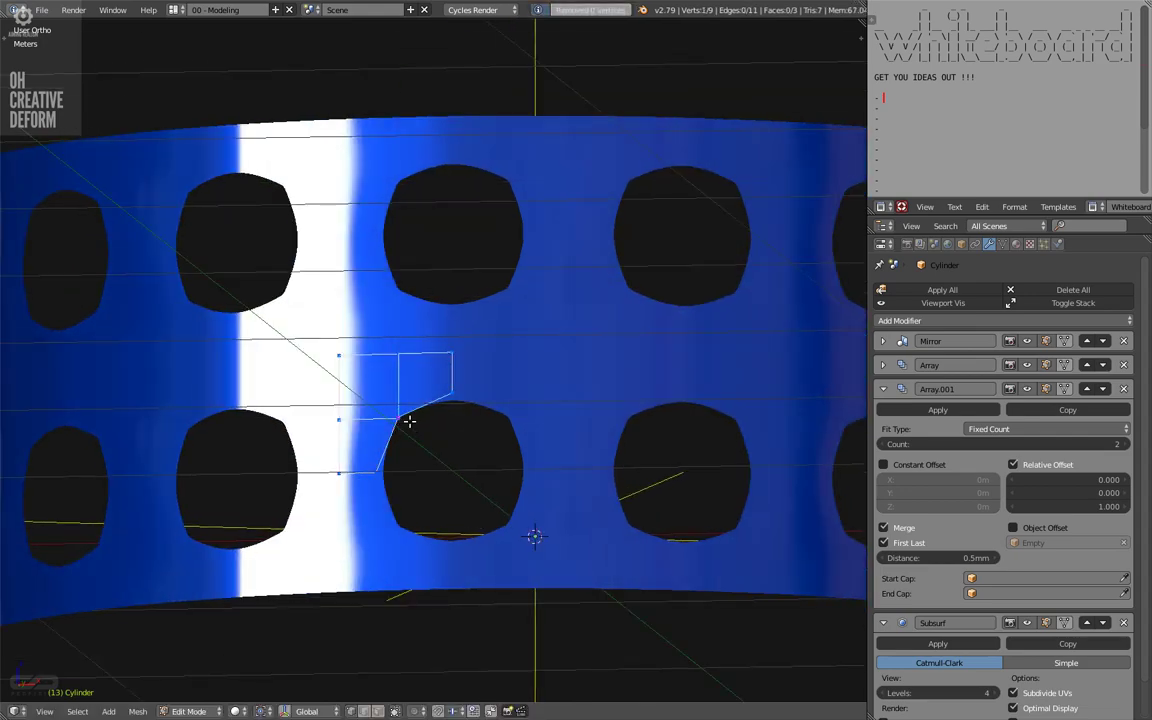
pyautogui.scroll(7, 400, 375)
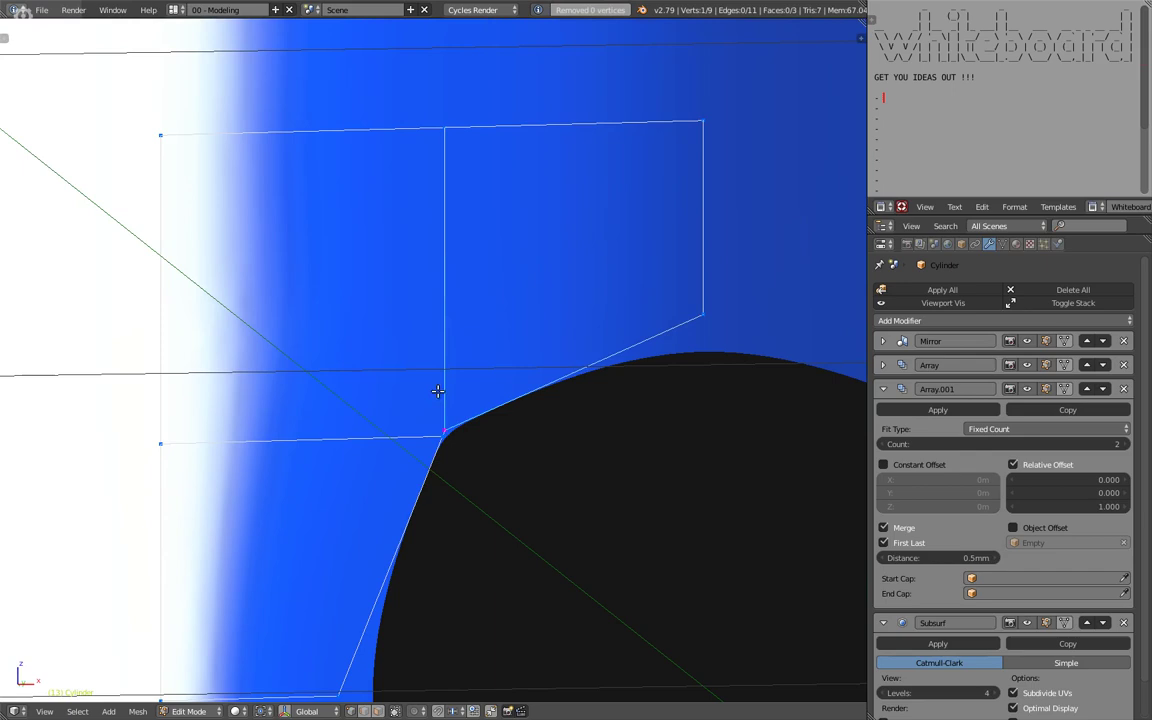
pyautogui.press('g')
pyautogui.press('g')
pyautogui.click(445, 421)
# In front view, knife-cut a straight horizontal edge from the hole's corner vertex to the outer side and dissolve the slanted edge beside it
pyautogui.hotkey('ctrl', 'alt', 'q')
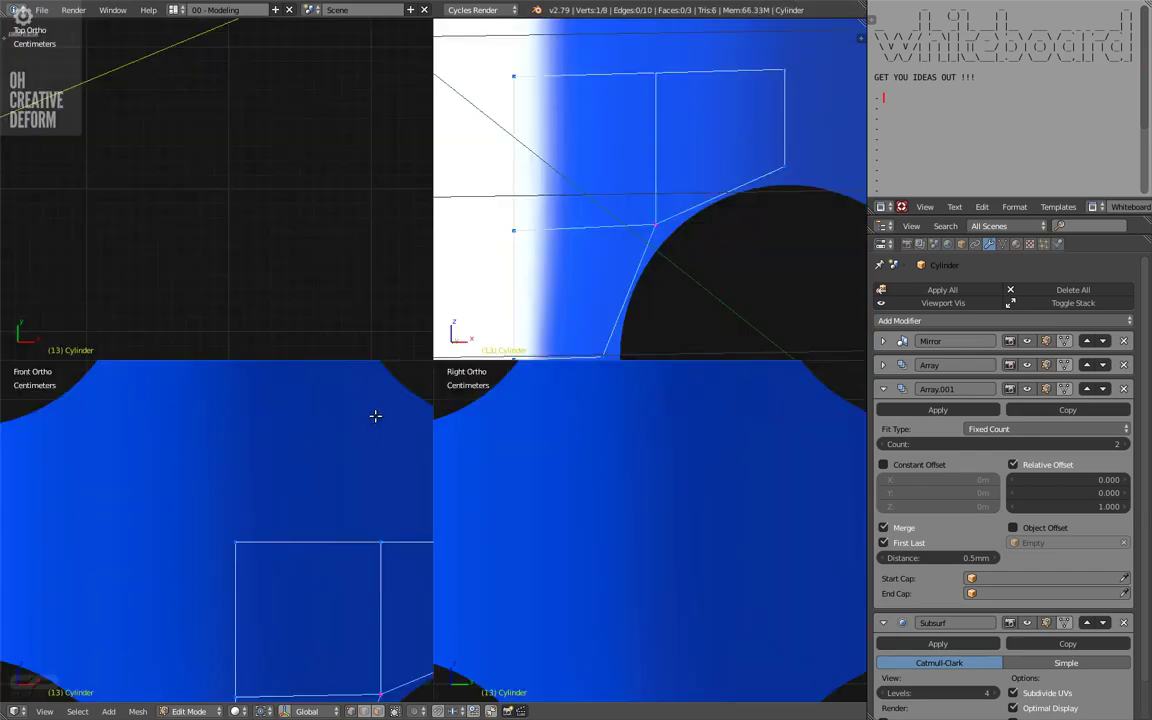
pyautogui.hotkey('ctrl', 'alt', 'q')
pyautogui.scroll(-2, 368, 411)
pyautogui.keyDown('ctrl'); pyautogui.moveTo(469, 547); pyautogui.dragTo(477, 531, button='middle'); pyautogui.keyUp('ctrl')
pyautogui.keyDown('shift'); pyautogui.moveTo(499, 513); pyautogui.dragTo(382, 409, button='middle'); pyautogui.keyUp('shift')
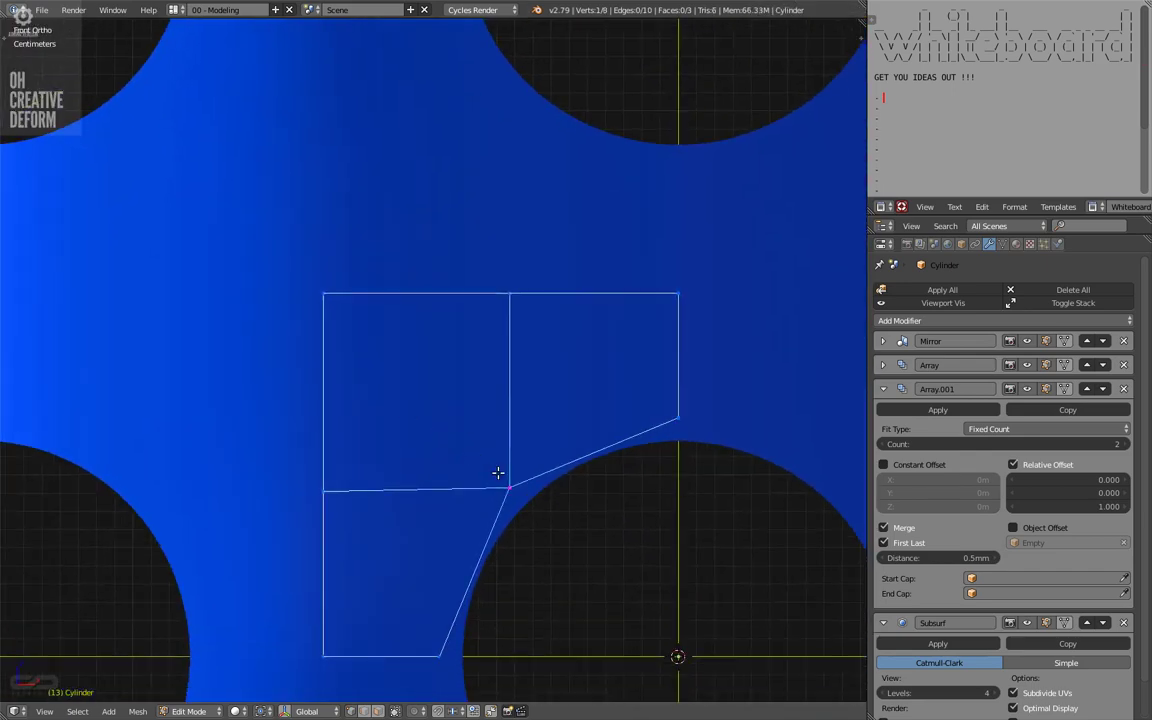
pyautogui.press('k')
pyautogui.press('z')
pyautogui.press('c')
pyautogui.click(510, 488)
pyautogui.click(323, 489)
pyautogui.press('Return')
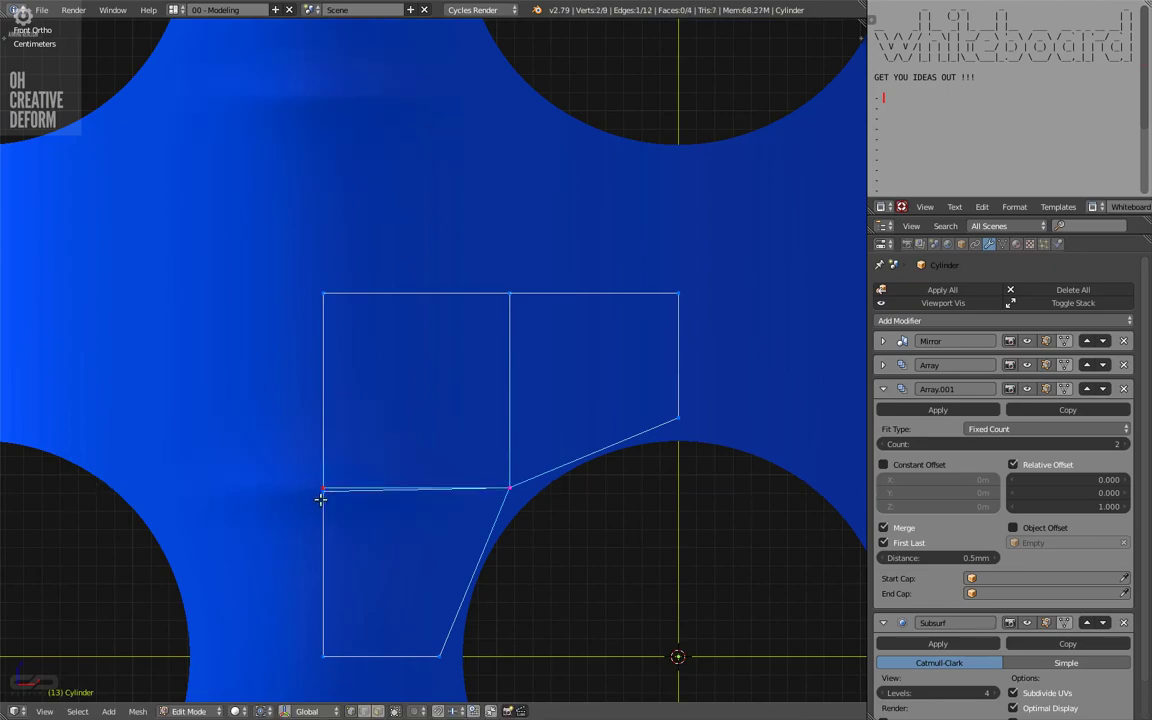
pyautogui.hotkey('ctrl', 'x')
# Leave mesh editing and examine the smoothed ring's edge flow and shading around both rows of holes
pyautogui.keyDown('ctrl'); pyautogui.moveTo(458, 415); pyautogui.dragTo(461, 490, button='middle'); pyautogui.keyUp('ctrl')
pyautogui.press('Tab')
pyautogui.scroll(-3, 461, 490)
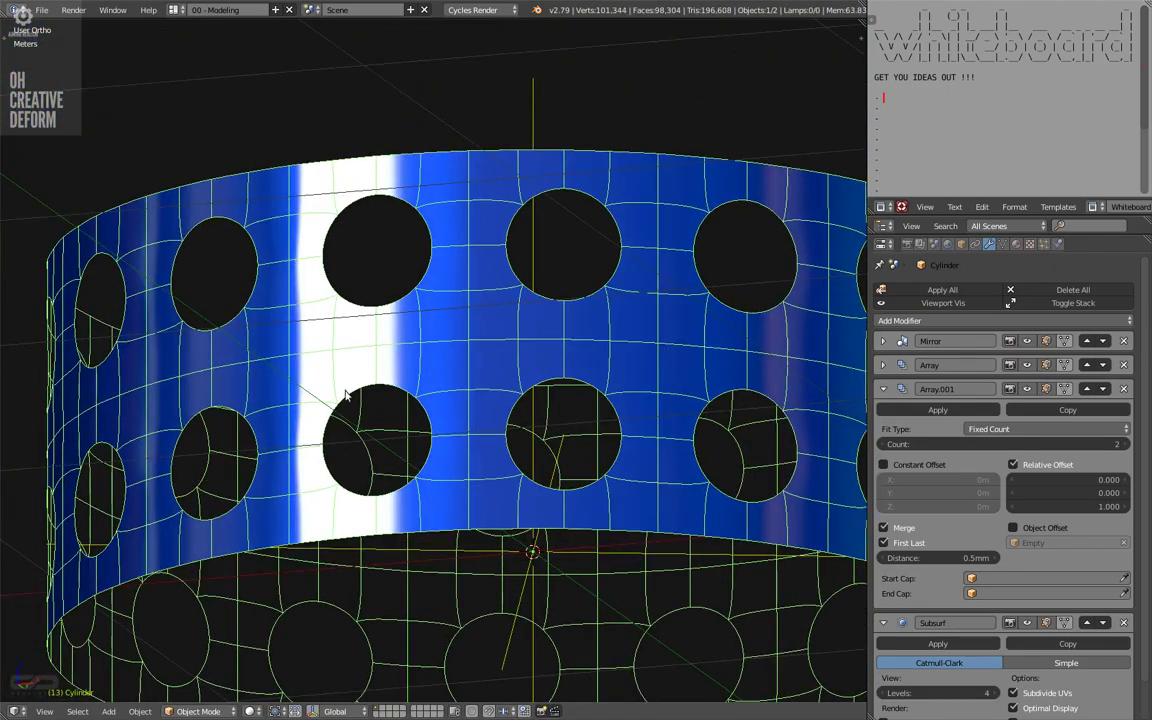
pyautogui.moveTo(387, 312)
pyautogui.mouseDown(button='middle')
pyautogui.moveTo(545, 368)
pyautogui.moveTo(424, 363)
pyautogui.moveTo(352, 401)
pyautogui.moveTo(589, 393)
pyautogui.moveTo(305, 415)
pyautogui.mouseUp(button='middle')
pyautogui.moveTo(415, 374); pyautogui.dragTo(430, 401, button='middle')
# In front view, try sliding the middle vertex of the segment's upper edge along that edge, and leave mesh editing
pyautogui.press('Tab')
pyautogui.press('KP_1')
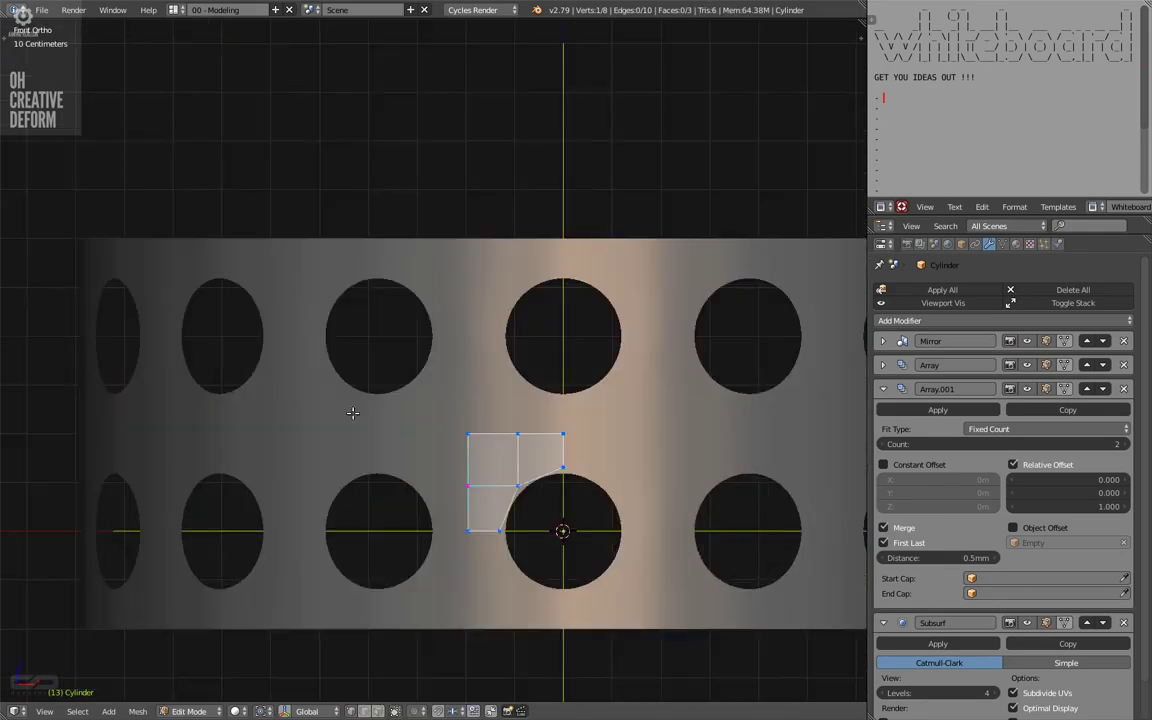
pyautogui.scroll(2, 506, 452)
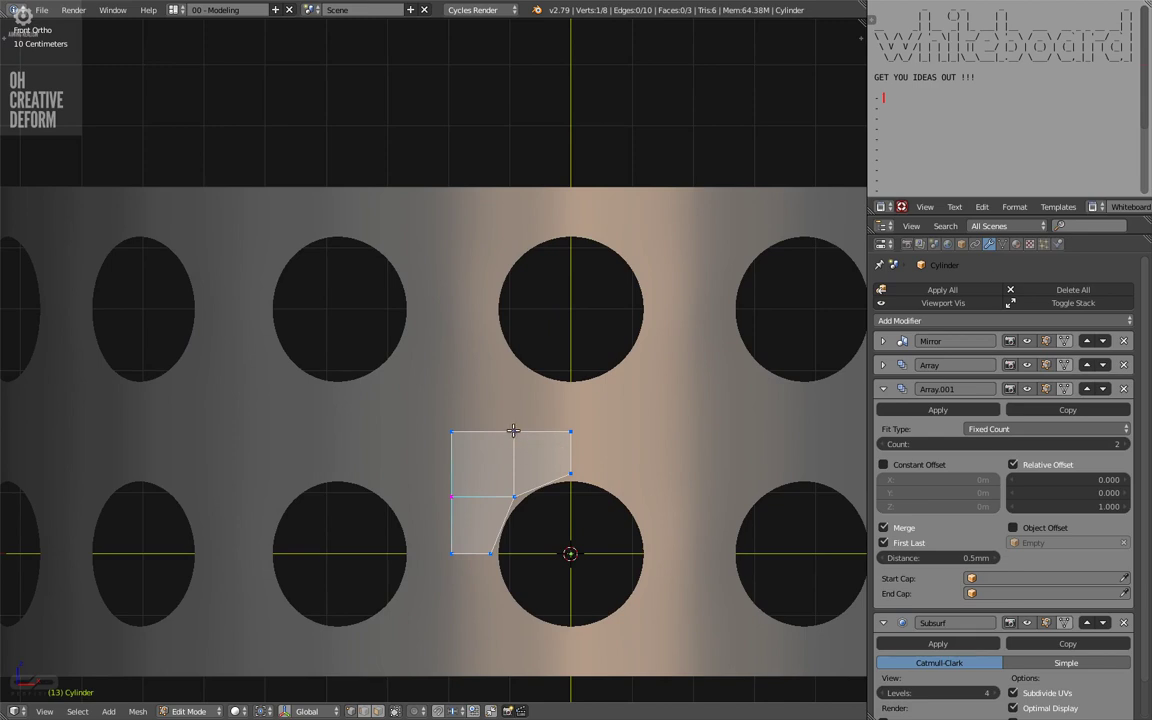
pyautogui.hotkey('shift', 'v')
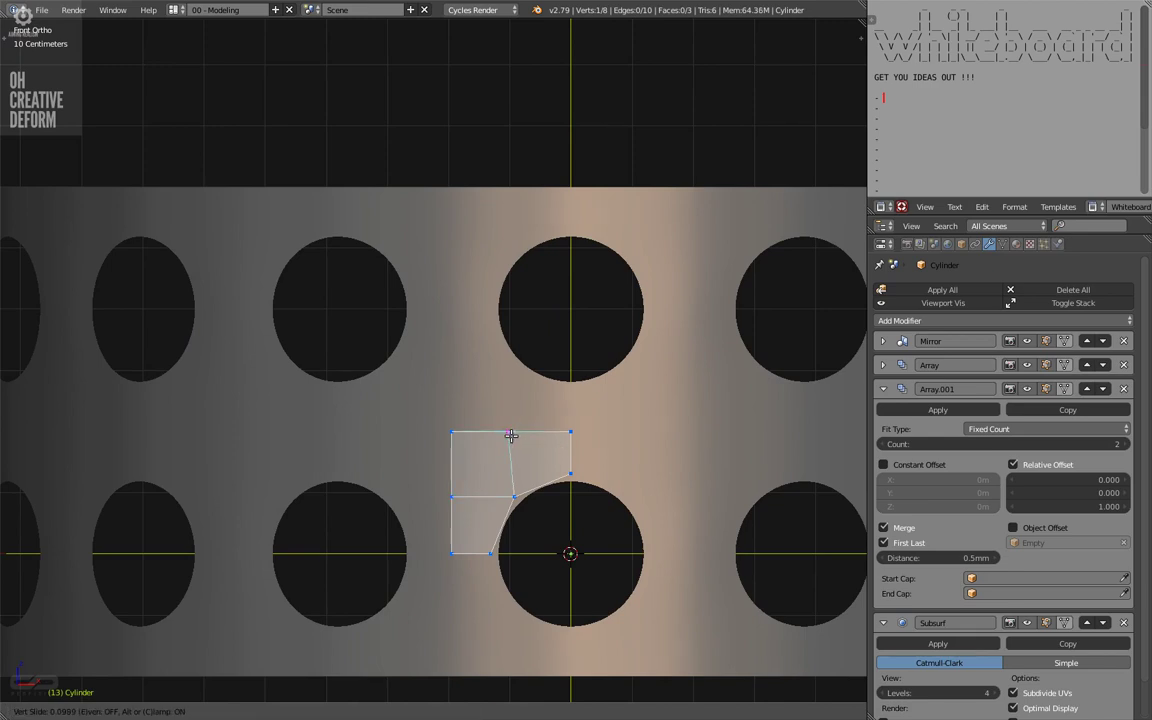
pyautogui.click(512, 435)
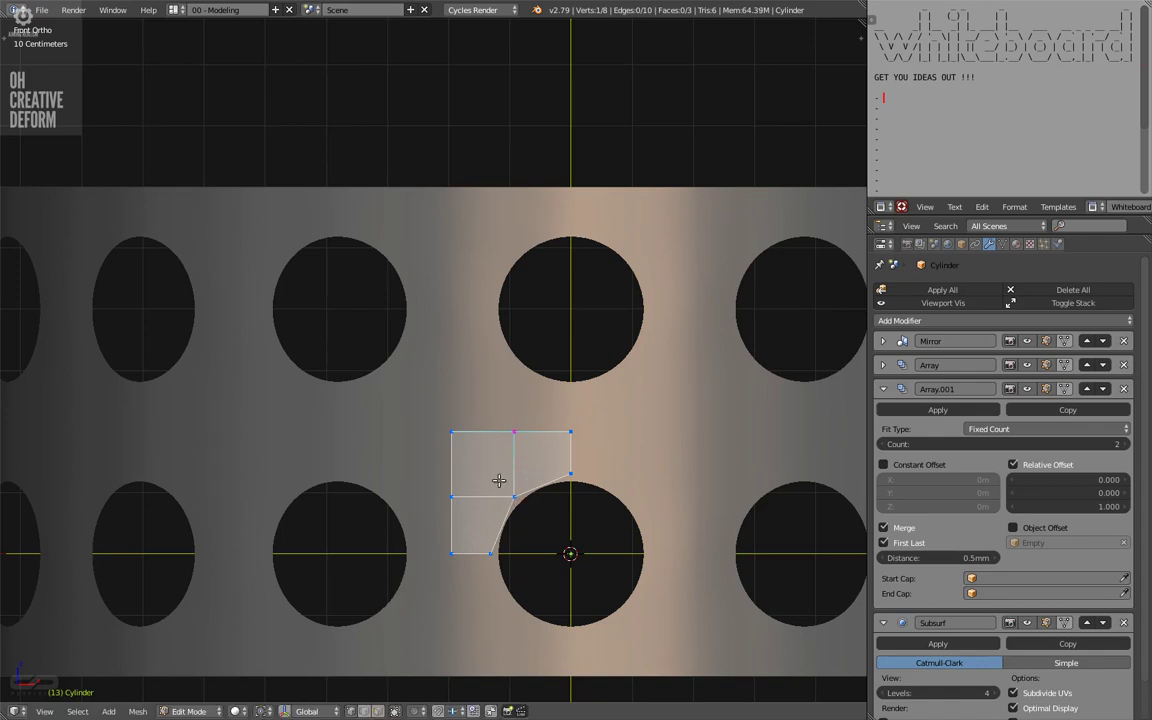
pyautogui.moveTo(504, 404); pyautogui.dragTo(495, 466, button='middle')
pyautogui.press('Tab')
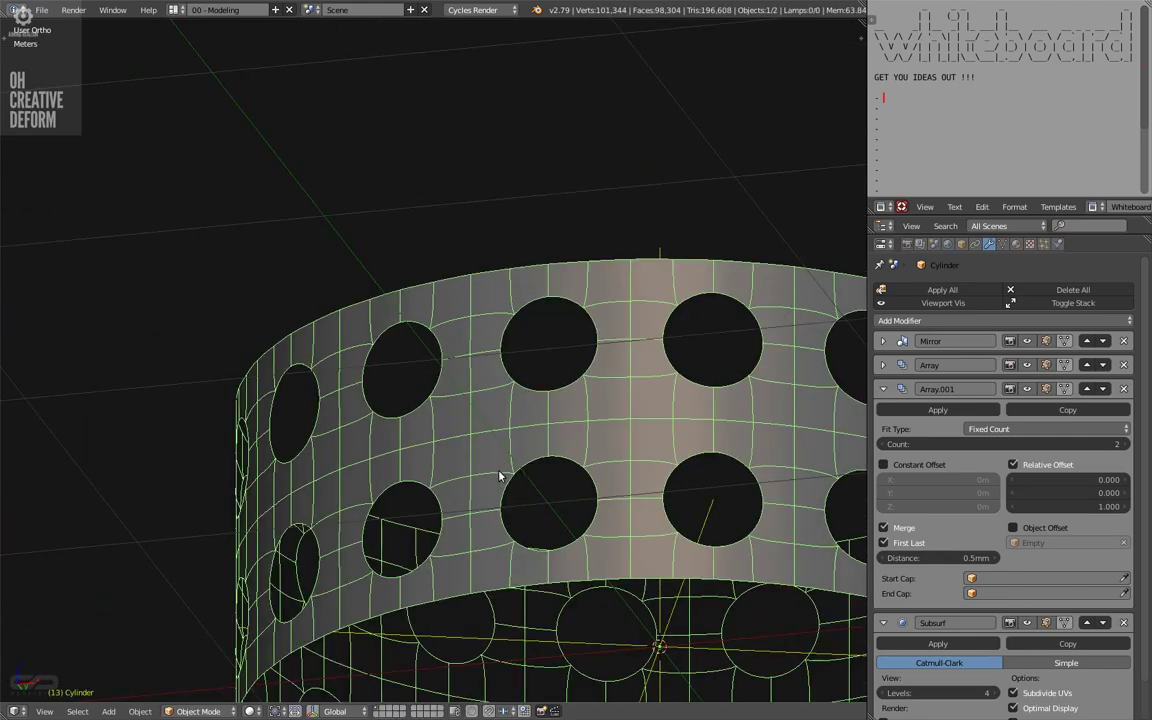
# Delete the ring object and the empty that controlled its array, leaving the scene empty
pyautogui.press('x')
pyautogui.click(495, 476)
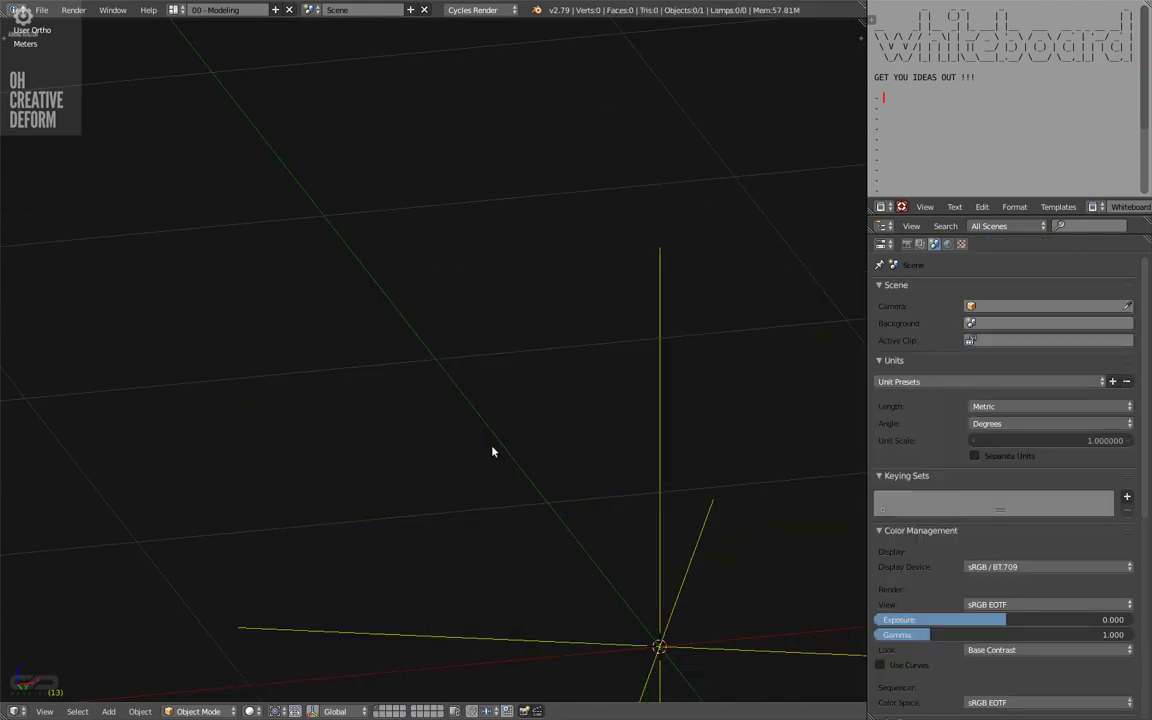
pyautogui.moveTo(307, 418); pyautogui.dragTo(419, 517, button='middle')
pyautogui.rightClick(494, 368)
pyautogui.press('x')
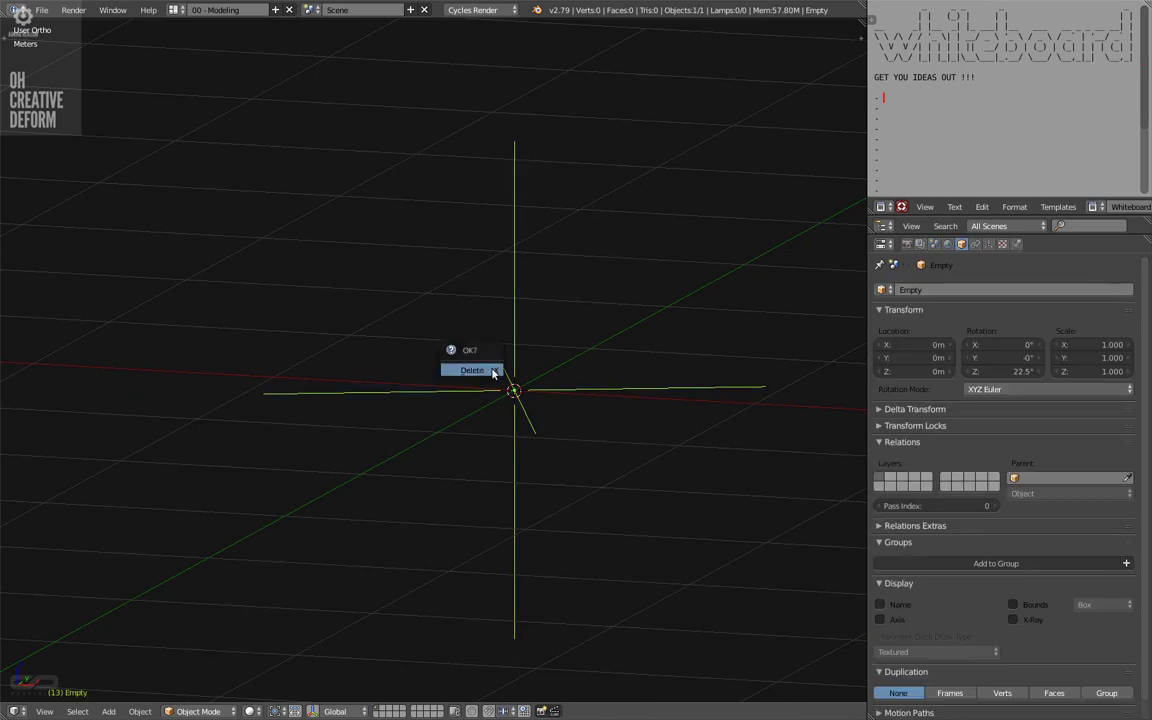
pyautogui.click(490, 370)
pyautogui.moveTo(488, 464); pyautogui.dragTo(475, 583, button='middle')
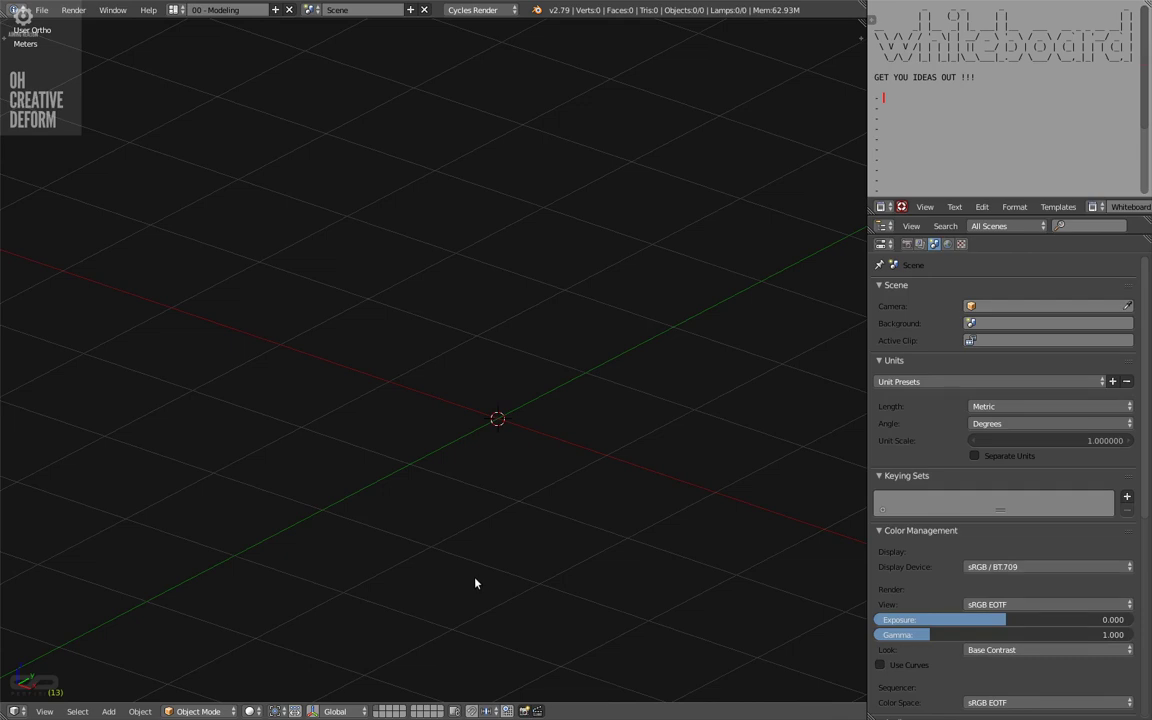
pyautogui.moveTo(475, 583); pyautogui.dragTo(511, 531, button='middle')
# Add a plane and rotate its mesh about the global X axis until it stands upright, facing the front view
pyautogui.hotkey('shift', 'a')
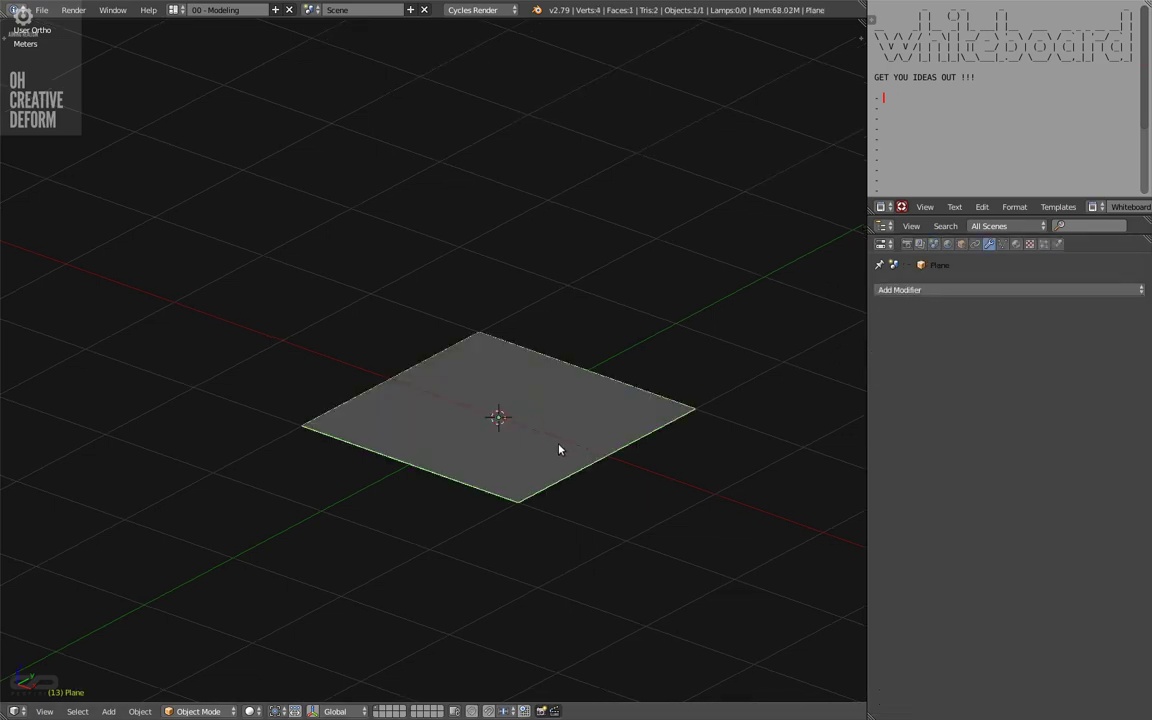
pyautogui.press('Tab')
pyautogui.write('rz450')
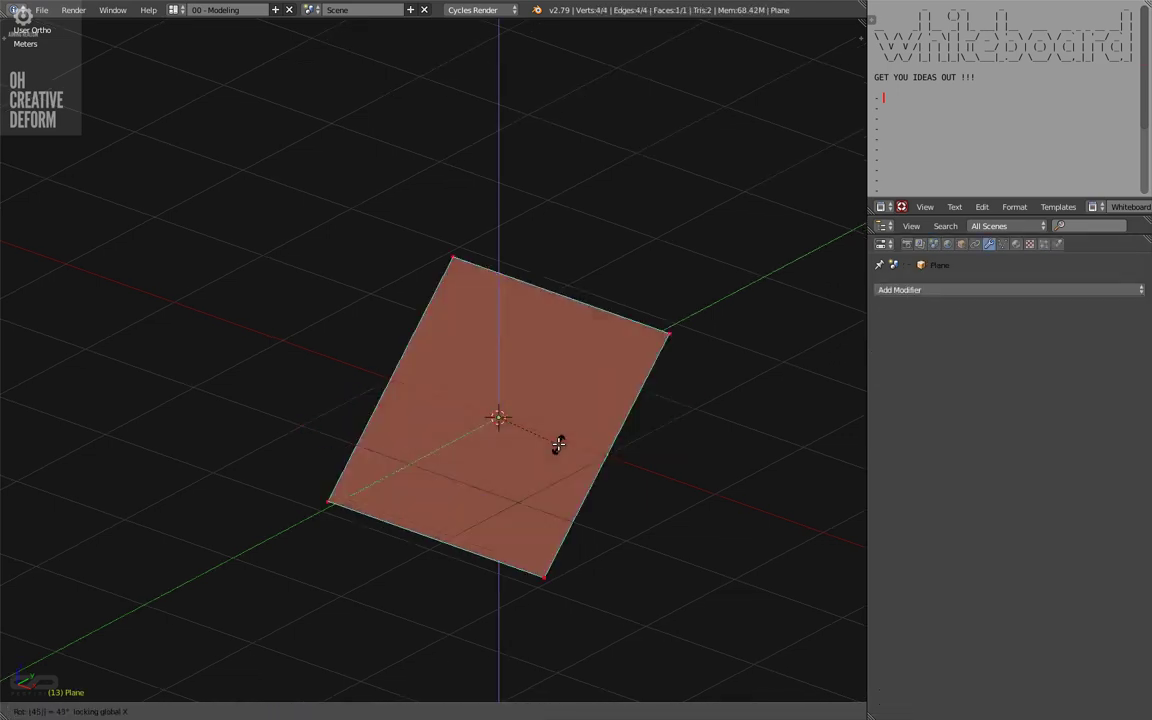
pyautogui.press('Return')
# Subdivide the upright plane once into four square faces
pyautogui.moveTo(557, 460); pyautogui.dragTo(582, 470, button='middle')
pyautogui.press('w')
pyautogui.click(582, 470)
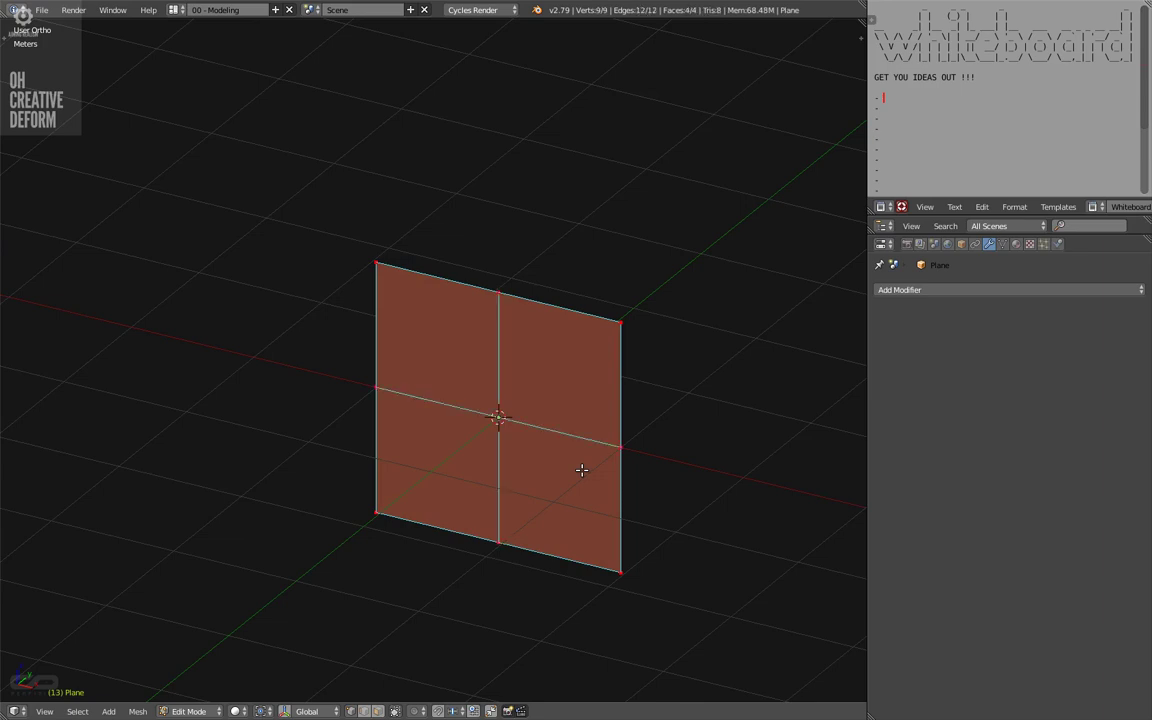
# Inset the four faces together and round the inner boundary into a regular octagon
pyautogui.press('i')
pyautogui.click(725, 541)
pyautogui.hotkey('alt', 'c')
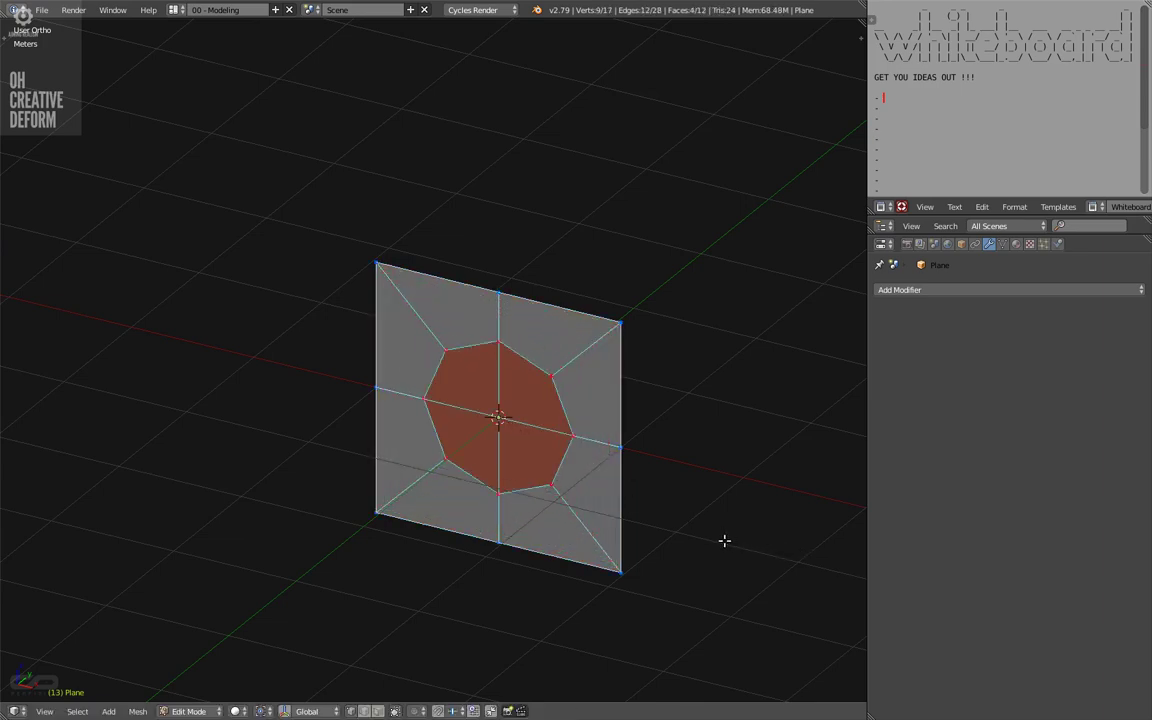
# Push the octagonal centre faces back into the plane to form a recess with tapered walls and a smaller floor
pyautogui.press('x')
pyautogui.click(677, 542)
pyautogui.press('f')
pyautogui.press('i')
pyautogui.click(700, 528)
# Select both octagonal edge loops of the recess, the front rim and the rim around its floor
pyautogui.moveTo(571, 501); pyautogui.dragTo(482, 430, button='middle')
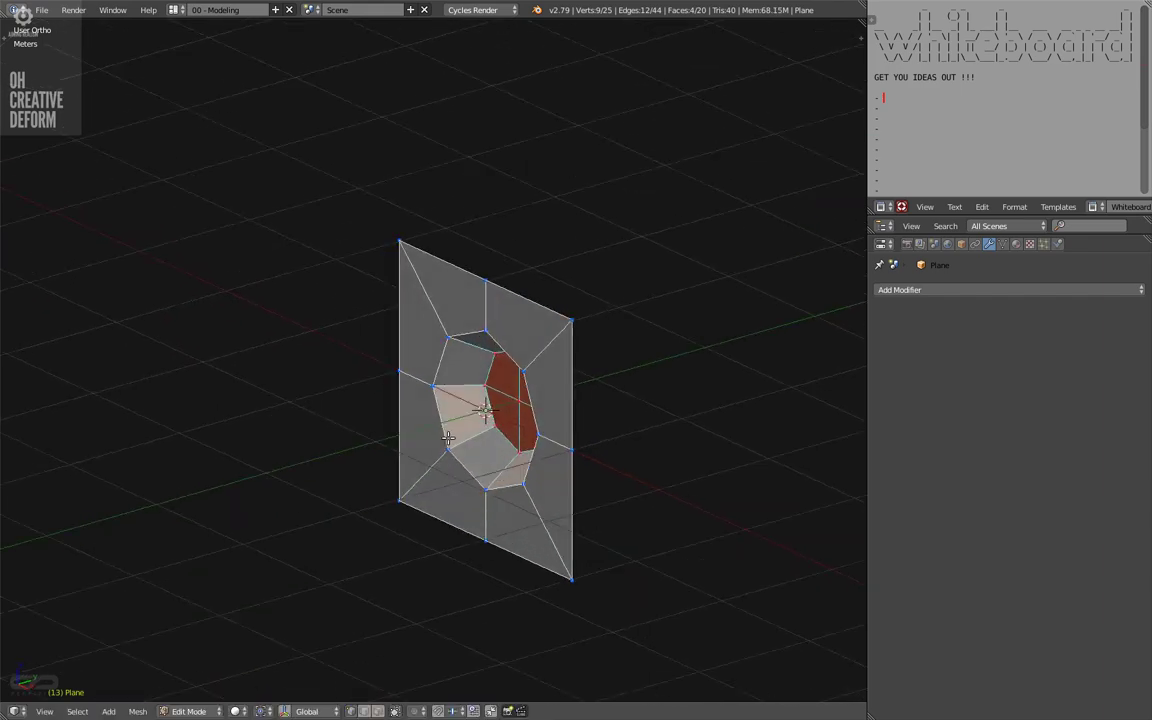
pyautogui.scroll(2, 481, 437)
pyautogui.keyDown('ctrl'); pyautogui.keyDown('alt'); pyautogui.rightClick(482, 446); pyautogui.keyUp('alt'); pyautogui.keyUp('ctrl')
pyautogui.press('1')
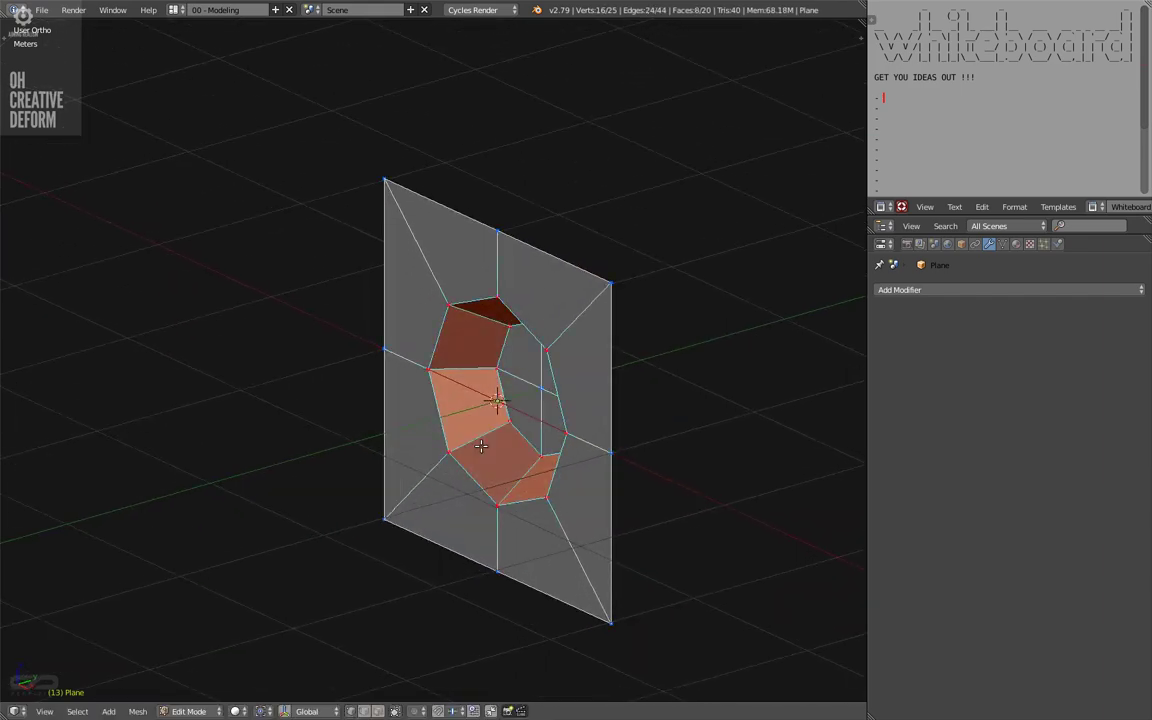
pyautogui.press('a')
pyautogui.moveTo(532, 480); pyautogui.dragTo(571, 483, button='middle')
pyautogui.keyDown('ctrl'); pyautogui.keyDown('alt'); pyautogui.rightClick(576, 473); pyautogui.keyUp('alt'); pyautogui.keyUp('ctrl')
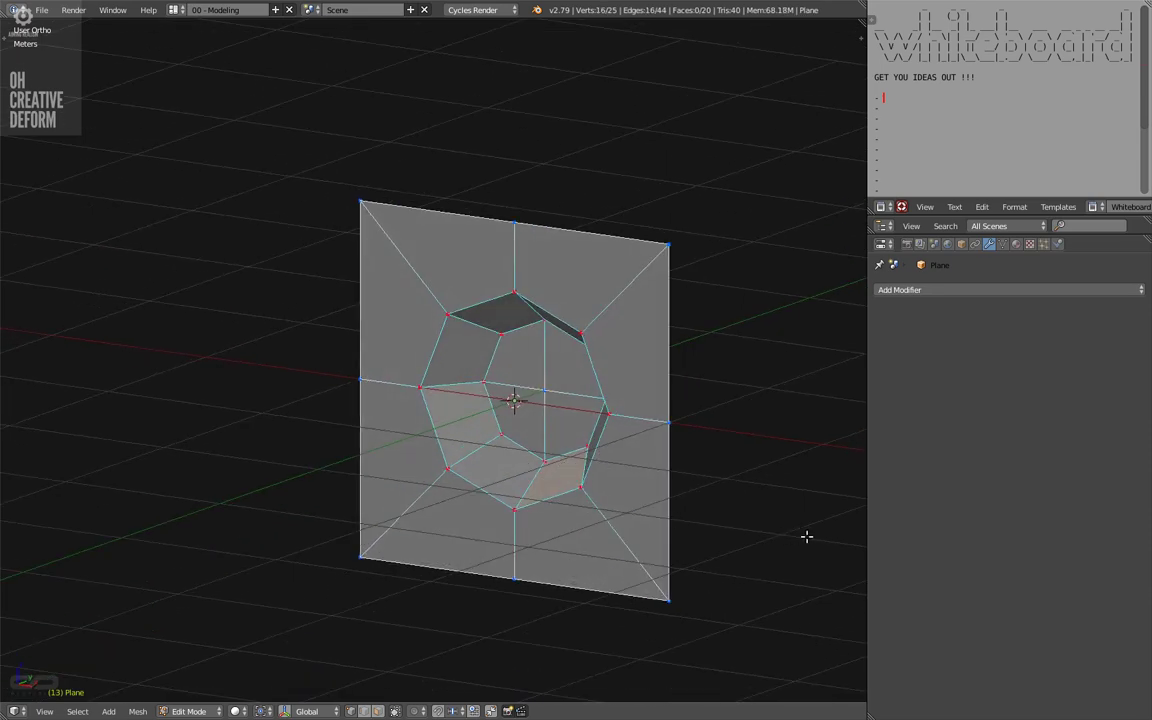
pyautogui.hotkey('ctrl', 'shift', 'r')
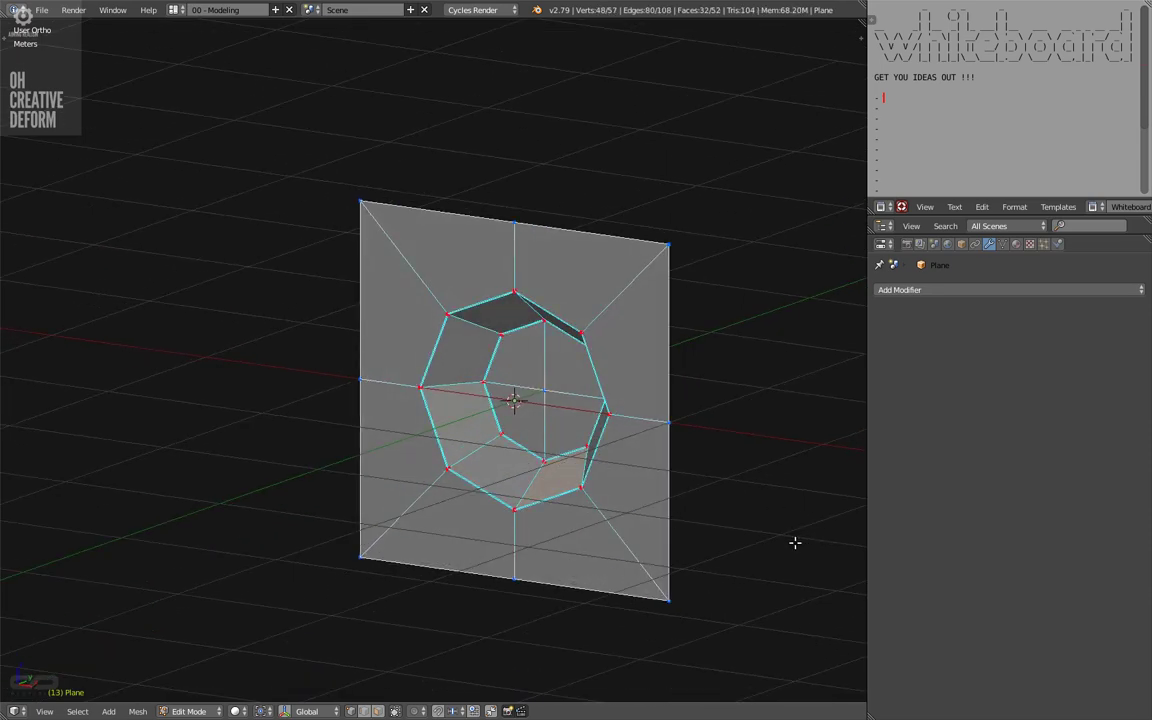
pyautogui.moveTo(751, 508); pyautogui.dragTo(747, 507, button='middle')
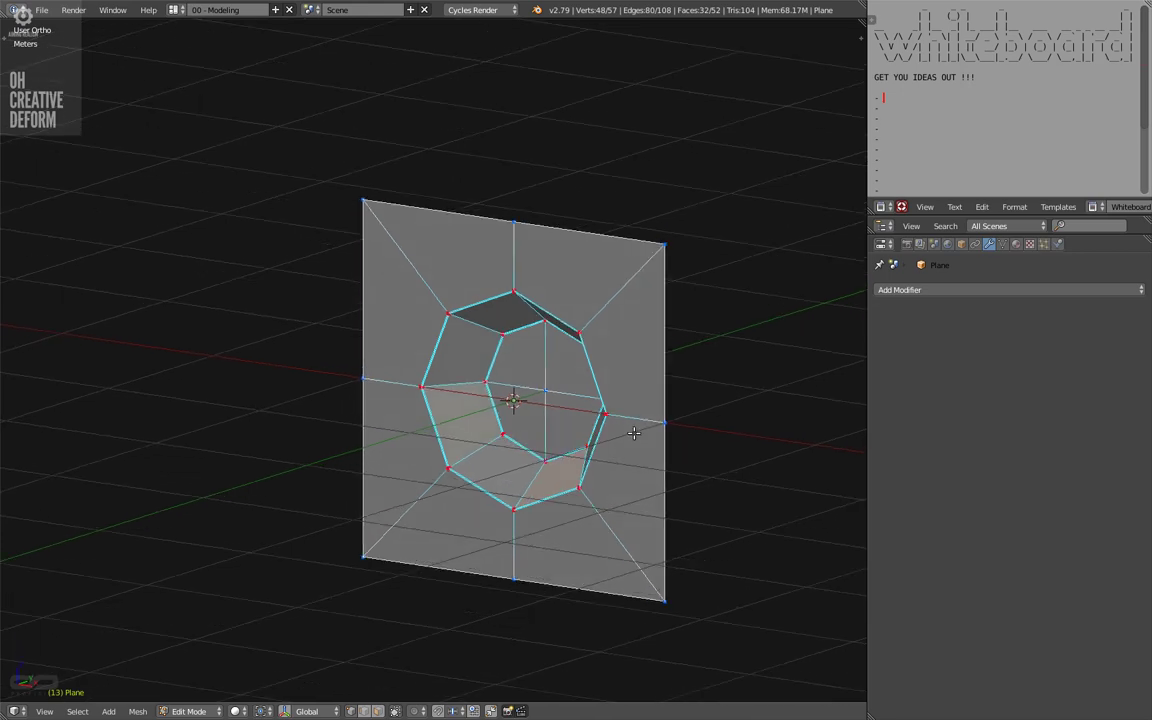
pyautogui.hotkey('ctrl', 'z')
# Offset supporting edge loops on both sides of the two selected rims and add a level 2 Subdivision Surface modifier
pyautogui.moveTo(634, 436); pyautogui.dragTo(620, 438, button='middle')
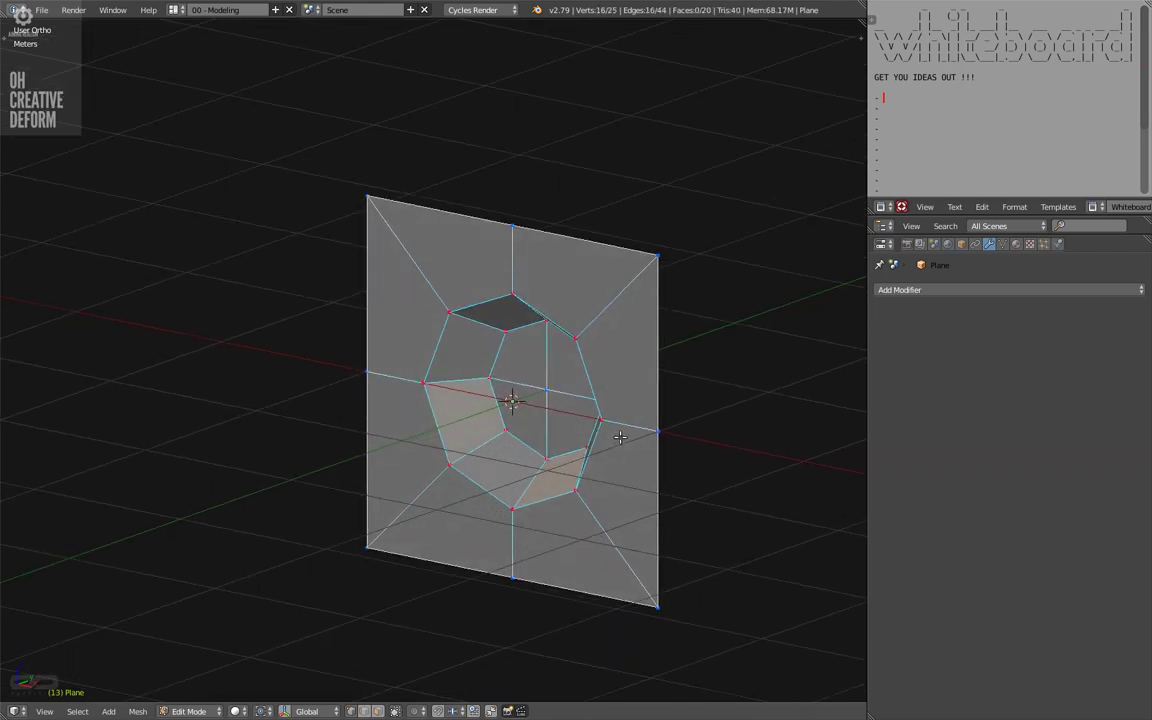
pyautogui.hotkey('ctrl', 'shift', 'r')
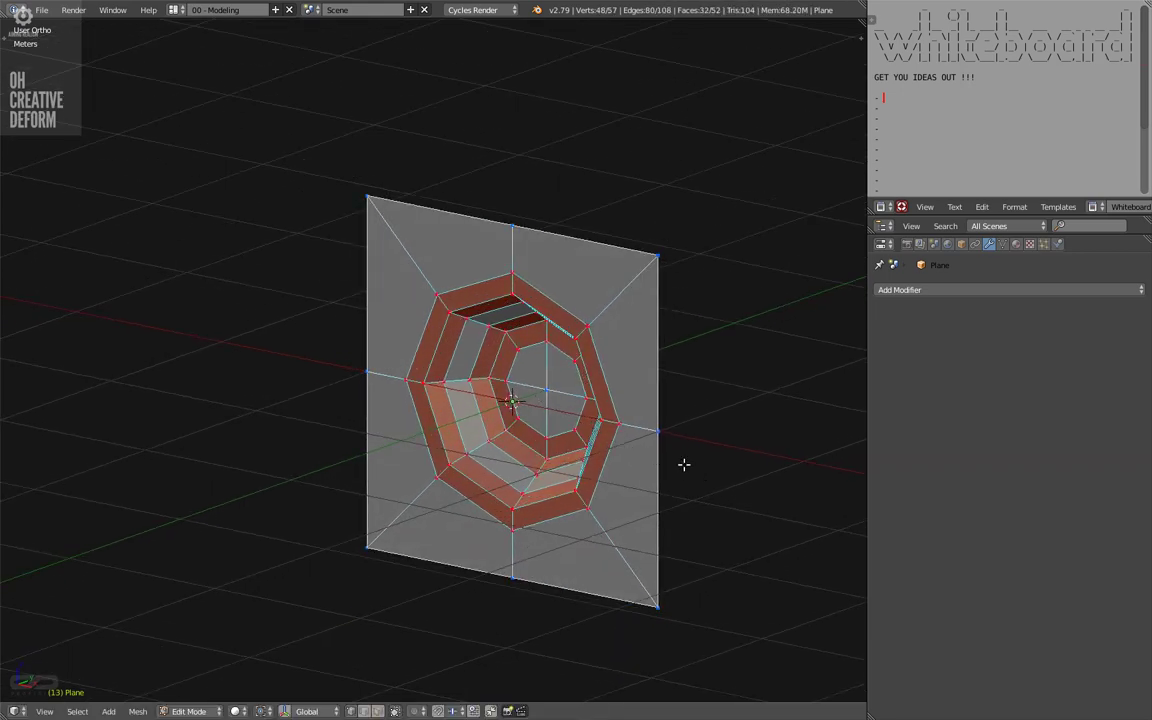
pyautogui.moveTo(684, 465)
pyautogui.mouseDown(button='middle')
pyautogui.moveTo(655, 448)
pyautogui.moveTo(674, 455)
pyautogui.moveTo(640, 456)
pyautogui.mouseUp(button='middle')
pyautogui.press('Tab')
pyautogui.press('Tab')
pyautogui.hotkey('ctrl', '2')
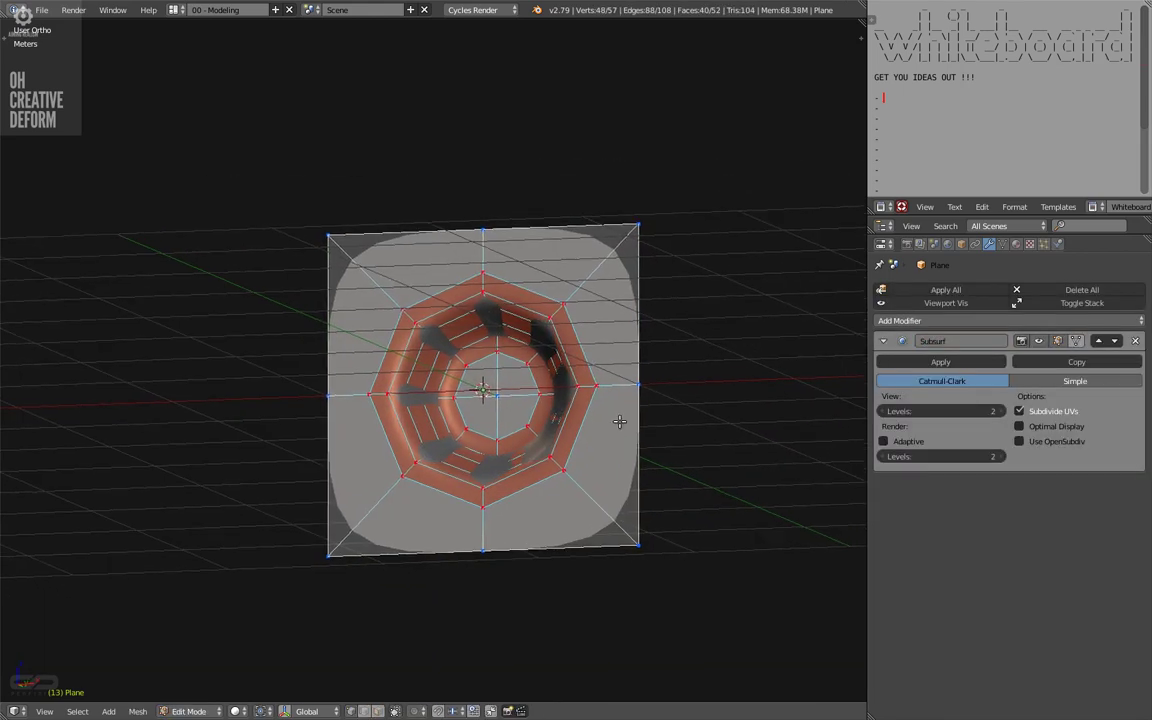
# In front wireframe view, delete all vertices except those of the plane's upper-left quarter
pyautogui.press('KP_1')
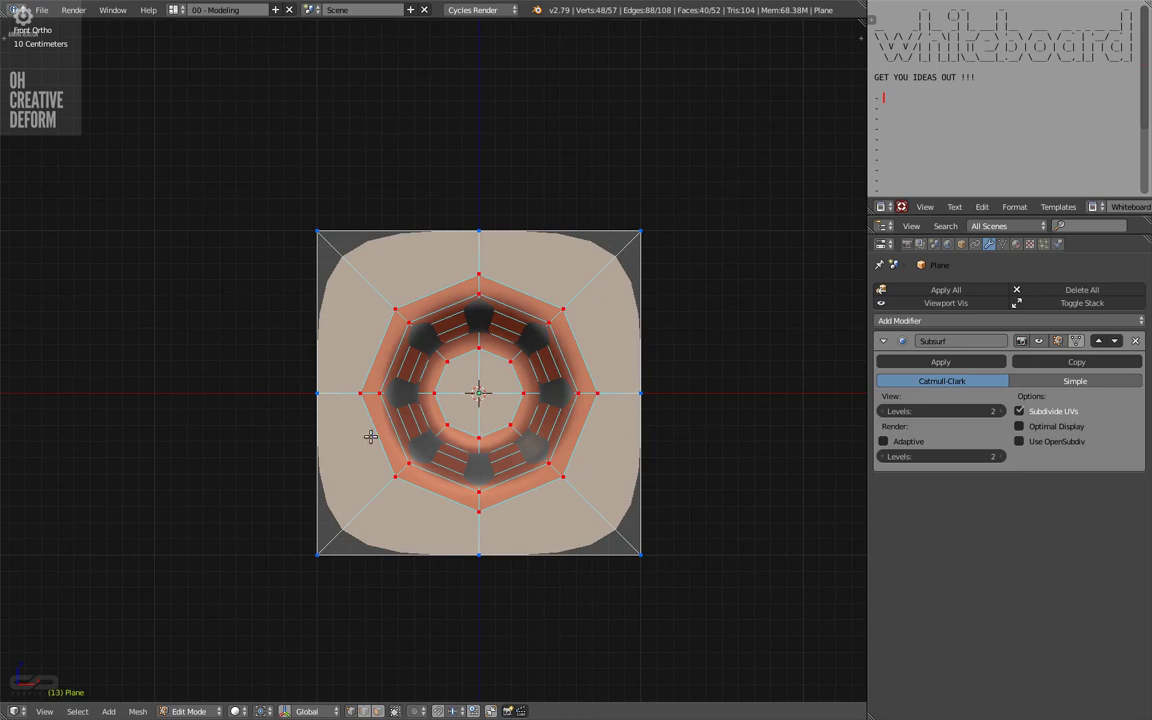
pyautogui.rightClick(455, 395)
pyautogui.press('z')
pyautogui.press('b')
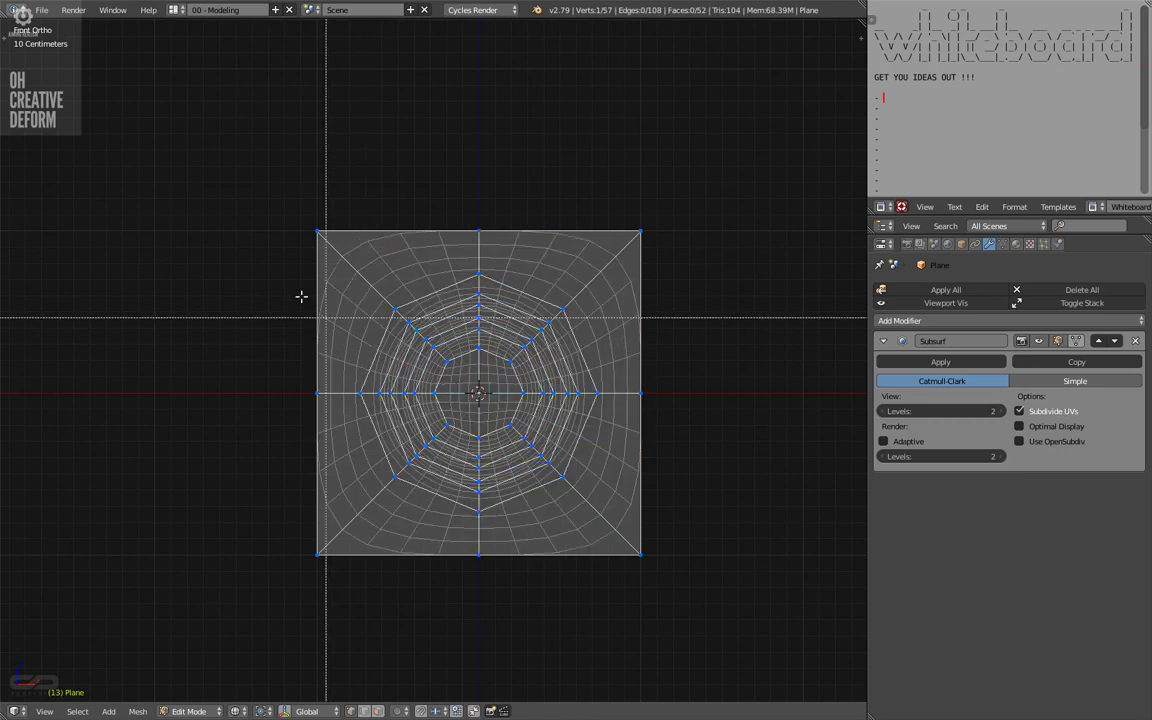
pyautogui.moveTo(237, 183); pyautogui.dragTo(489, 402)
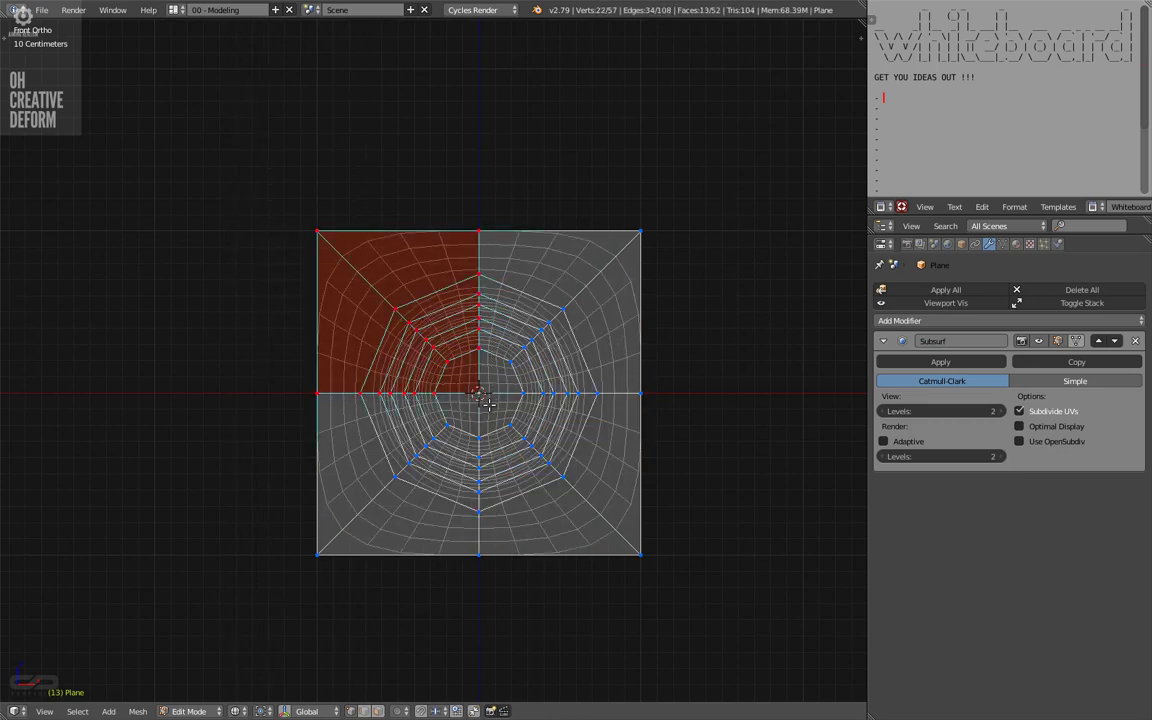
pyautogui.hotkey('ctrl', 'i')
pyautogui.press('x')
pyautogui.press('Return')
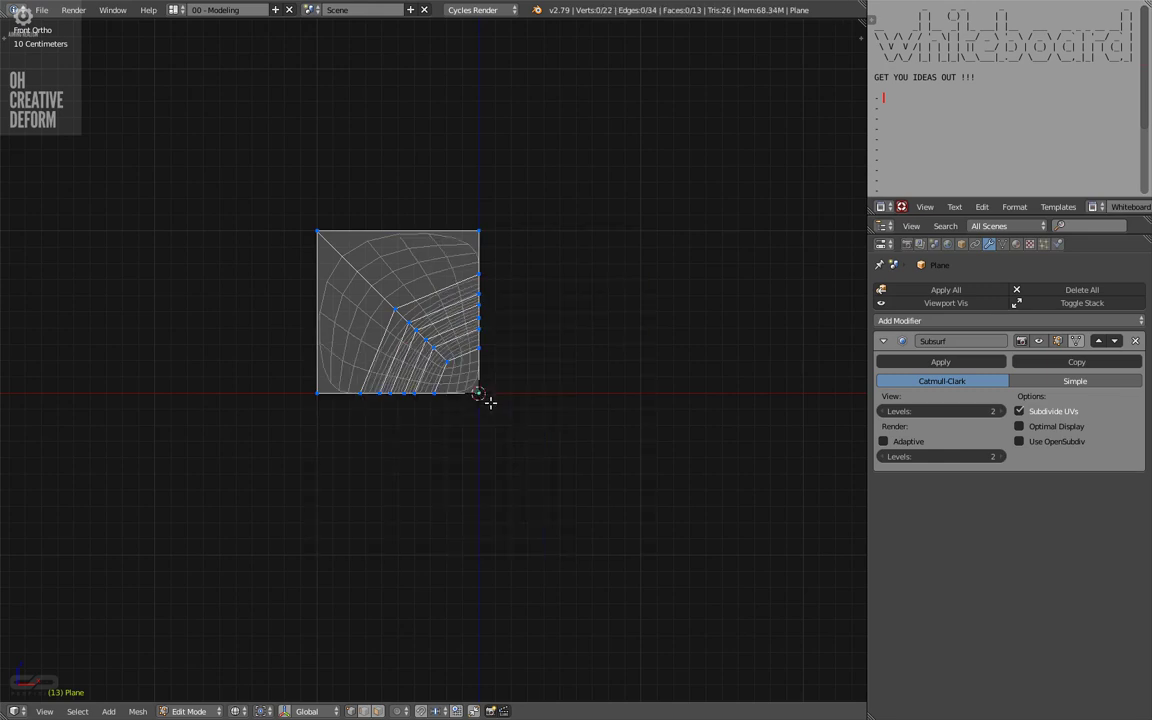
# Add a Mirror modifier on the X and Z axes, place it before the Subdivision Surface, and leave mesh editing
pyautogui.hotkey('alt', 'x')
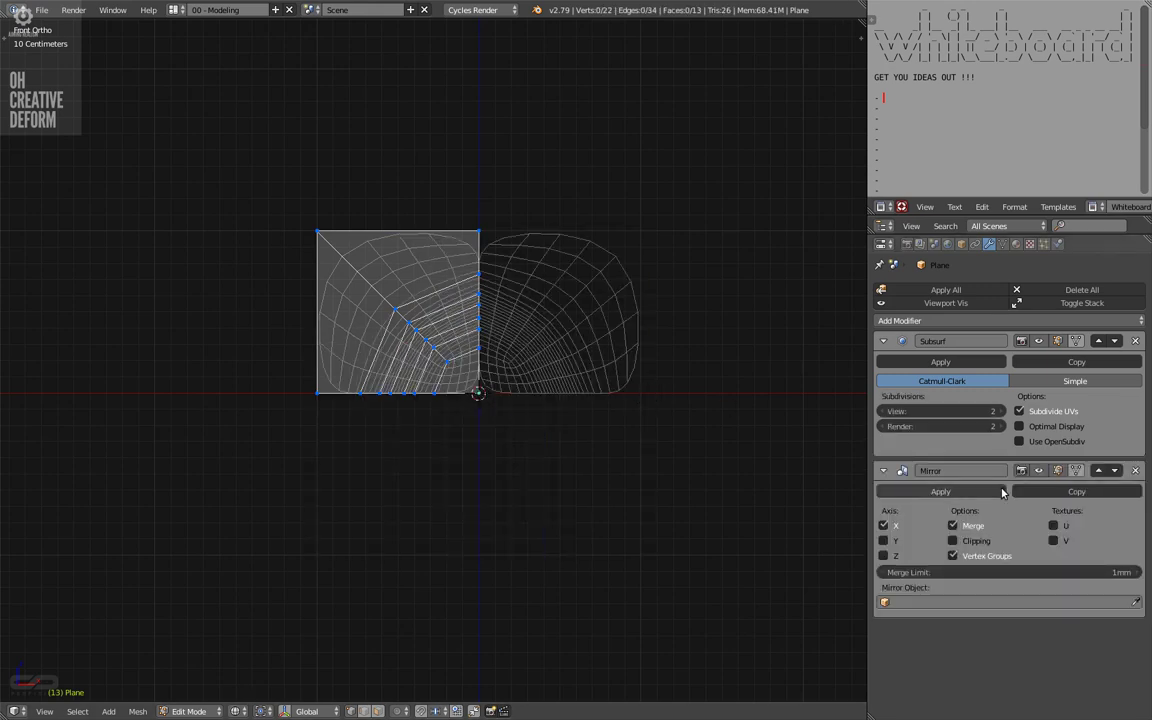
pyautogui.click(1098, 472)
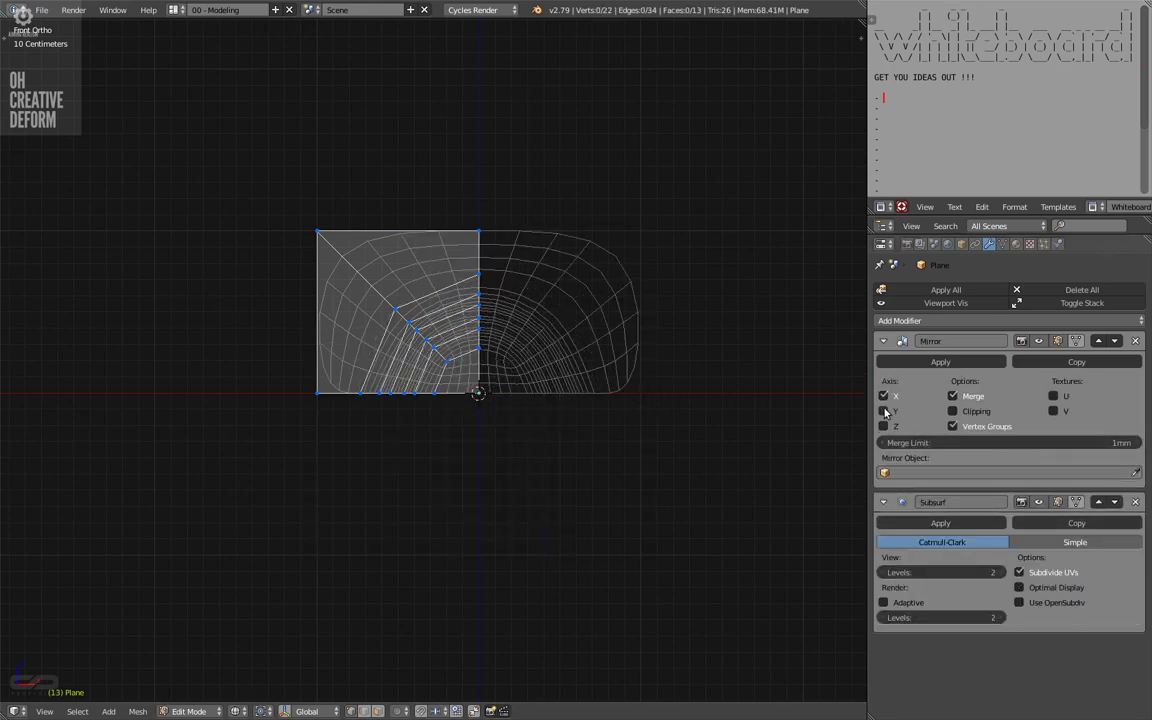
pyautogui.click(883, 426)
pyautogui.moveTo(720, 460); pyautogui.dragTo(555, 450, button='middle')
pyautogui.press('Tab')
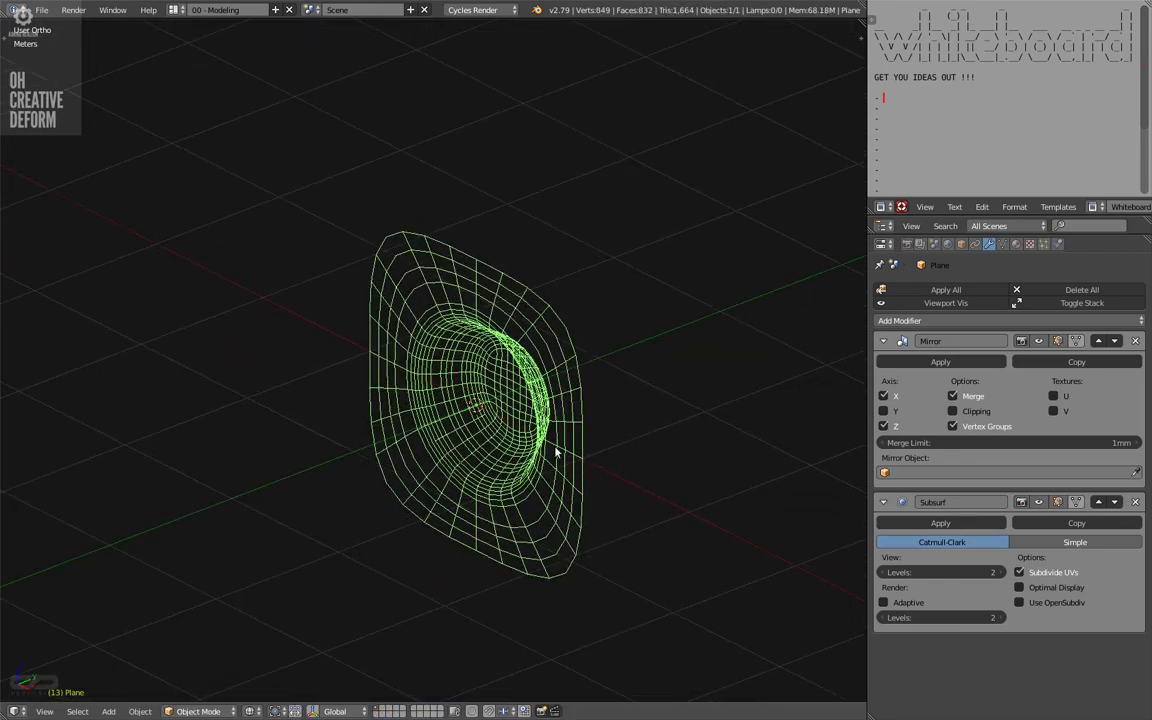
pyautogui.click(883, 341)
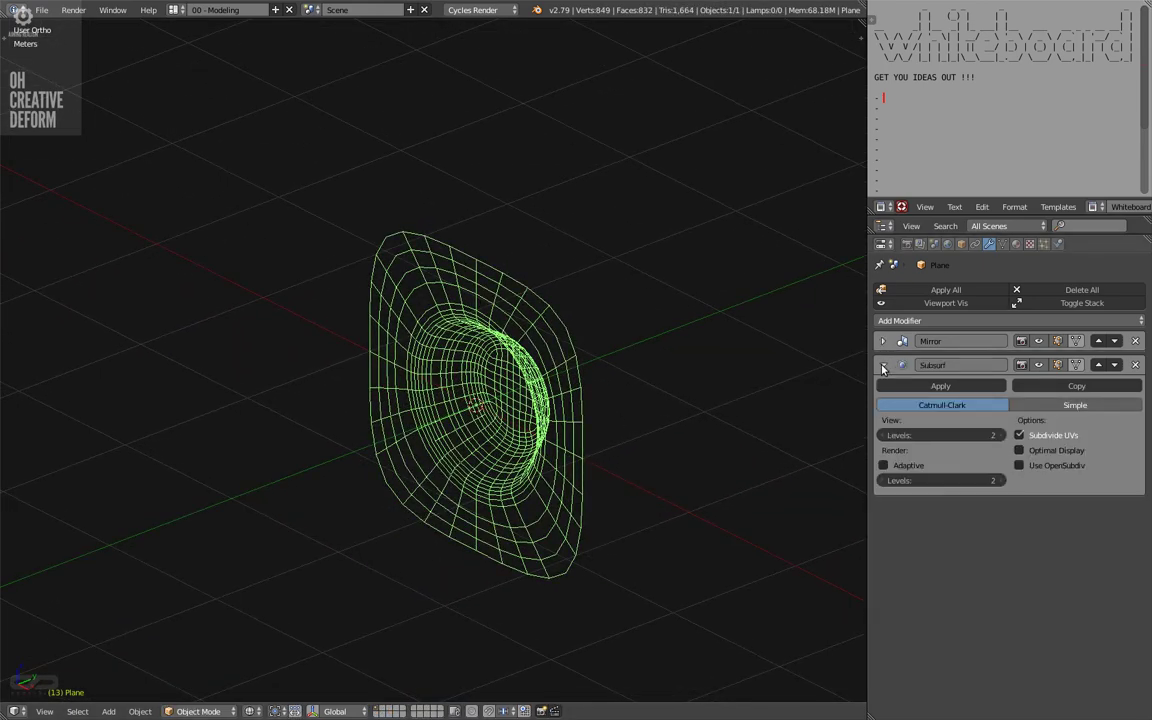
pyautogui.click(925, 320)
pyautogui.click(858, 369)
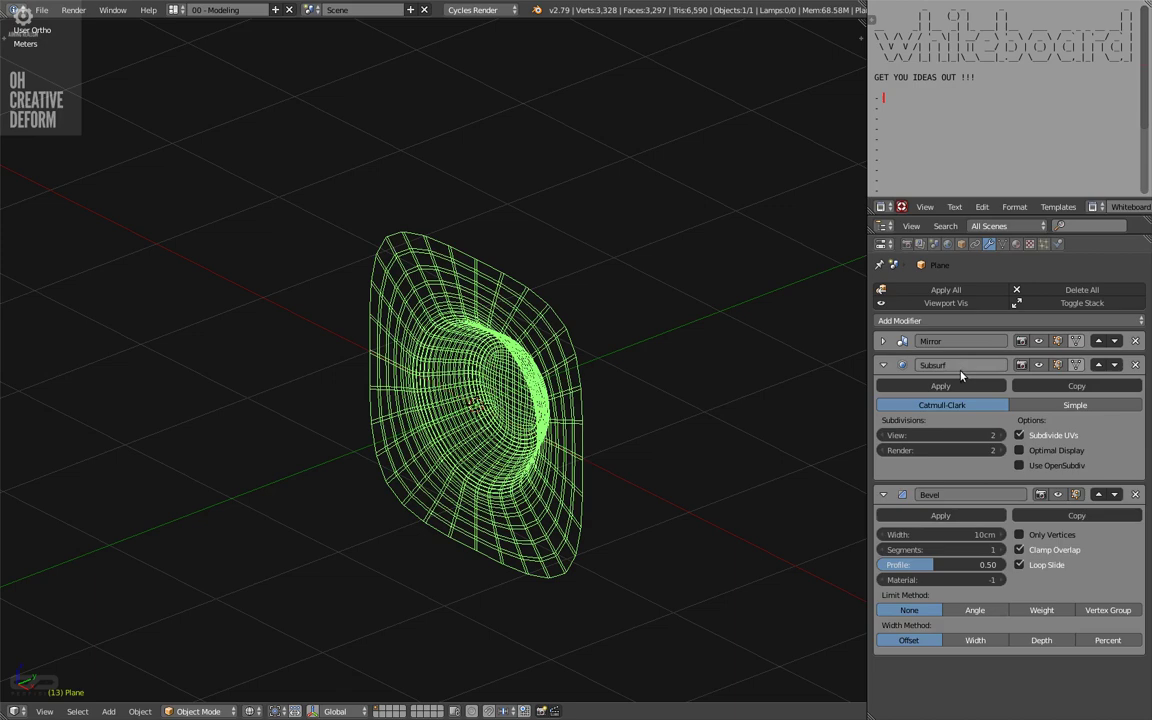
pyautogui.click(1136, 494)
# Add an Array modifier with a count of 2, place it before the Subdivision Surface, and enable Merge
pyautogui.click(925, 320)
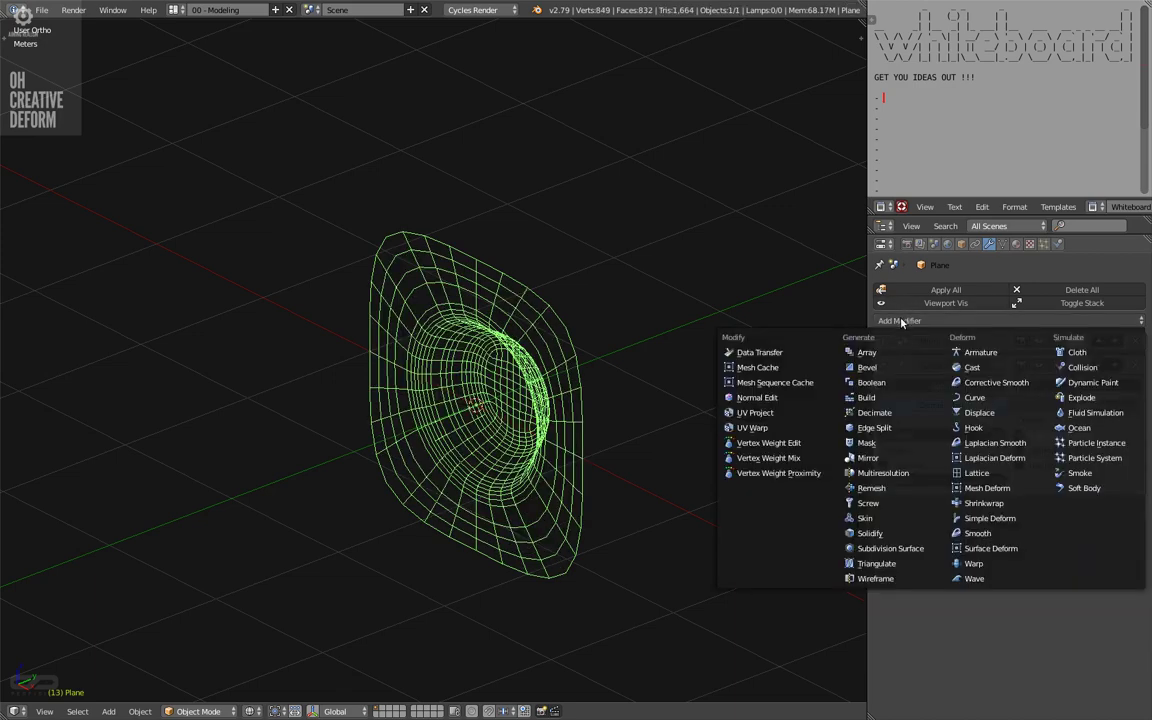
pyautogui.click(808, 355)
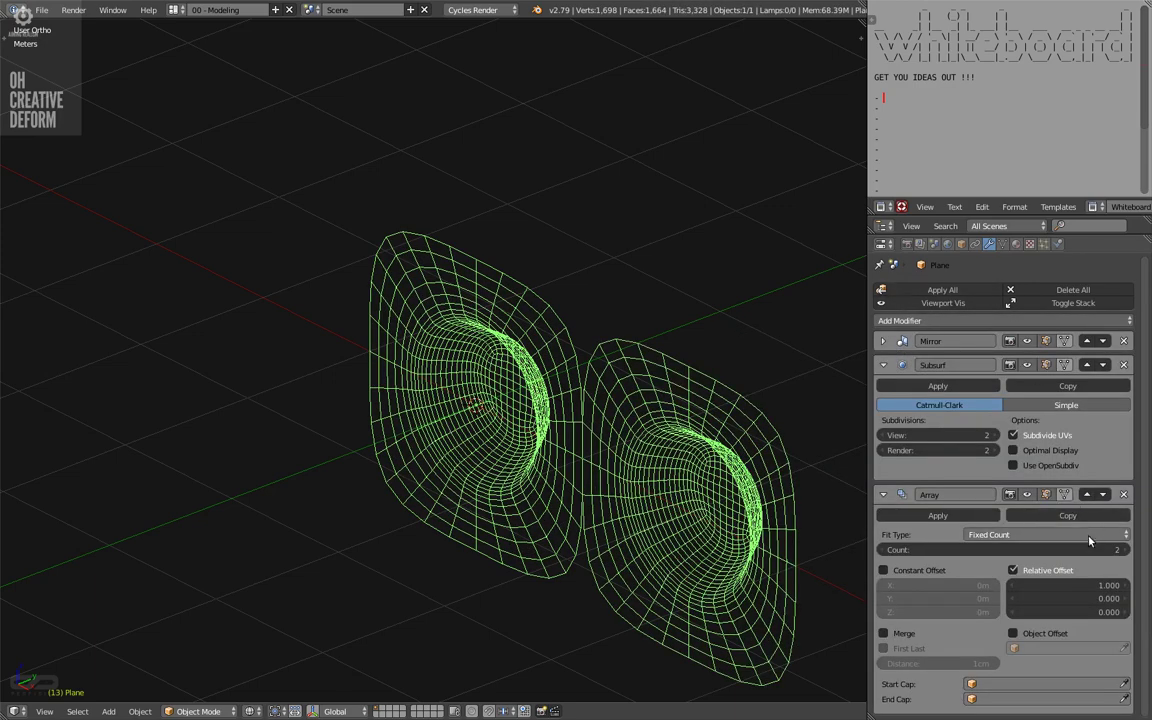
pyautogui.click(1087, 494)
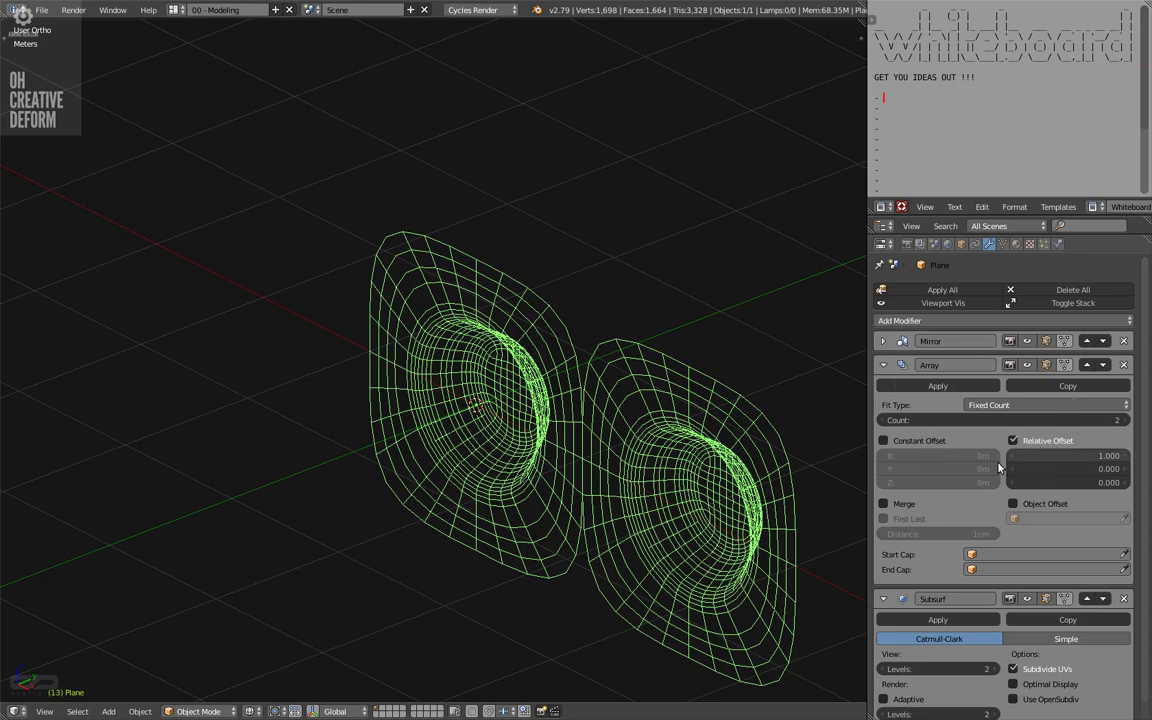
pyautogui.click(895, 505)
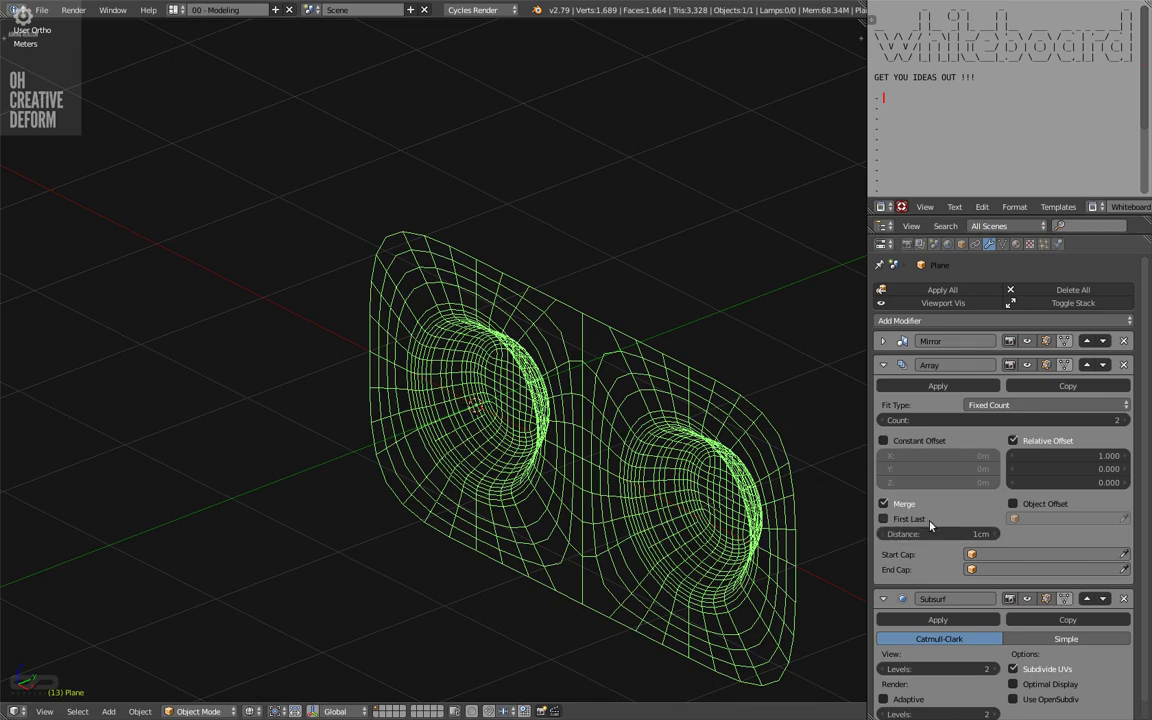
pyautogui.moveTo(851, 513); pyautogui.dragTo(838, 435, button='middle')
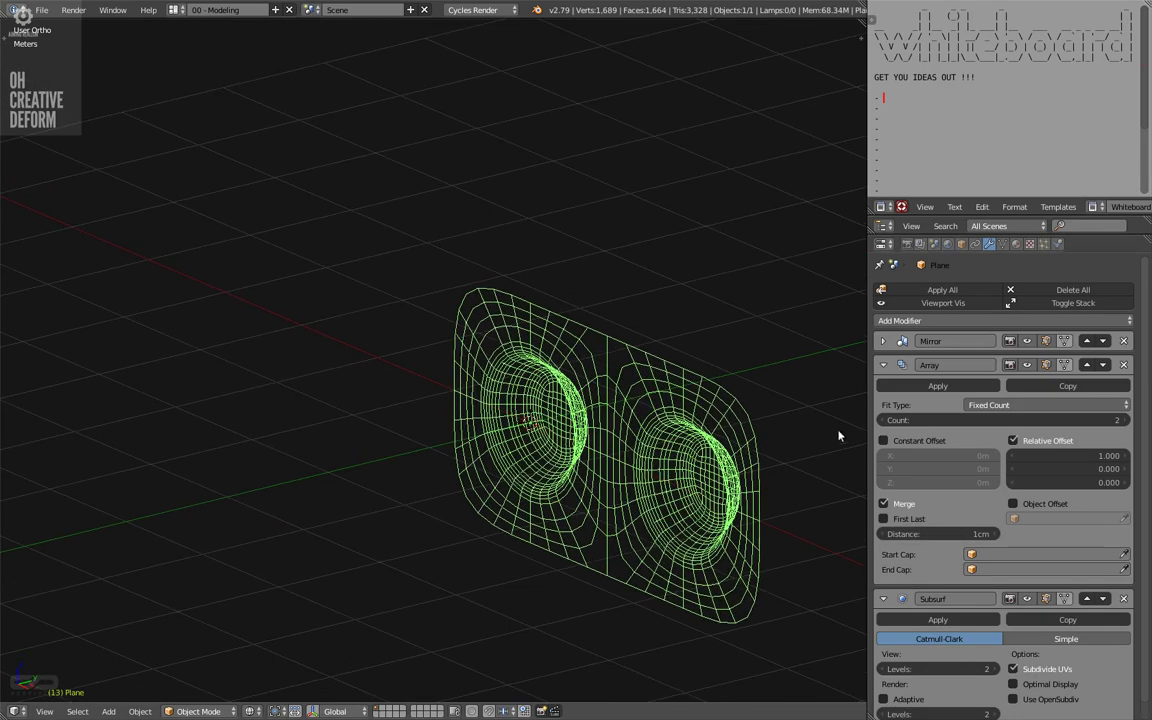
pyautogui.click(883, 366)
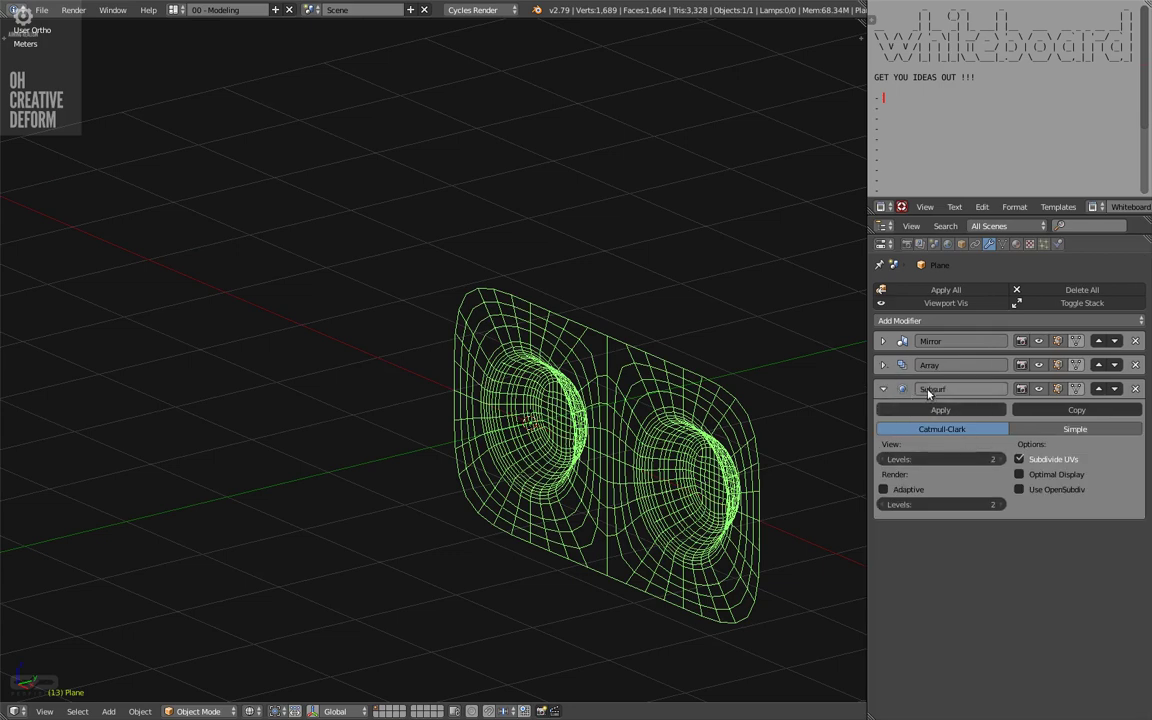
# Add a Simple Deform modifier to the panel, set to Bend with an angle of 360°
pyautogui.click(884, 320)
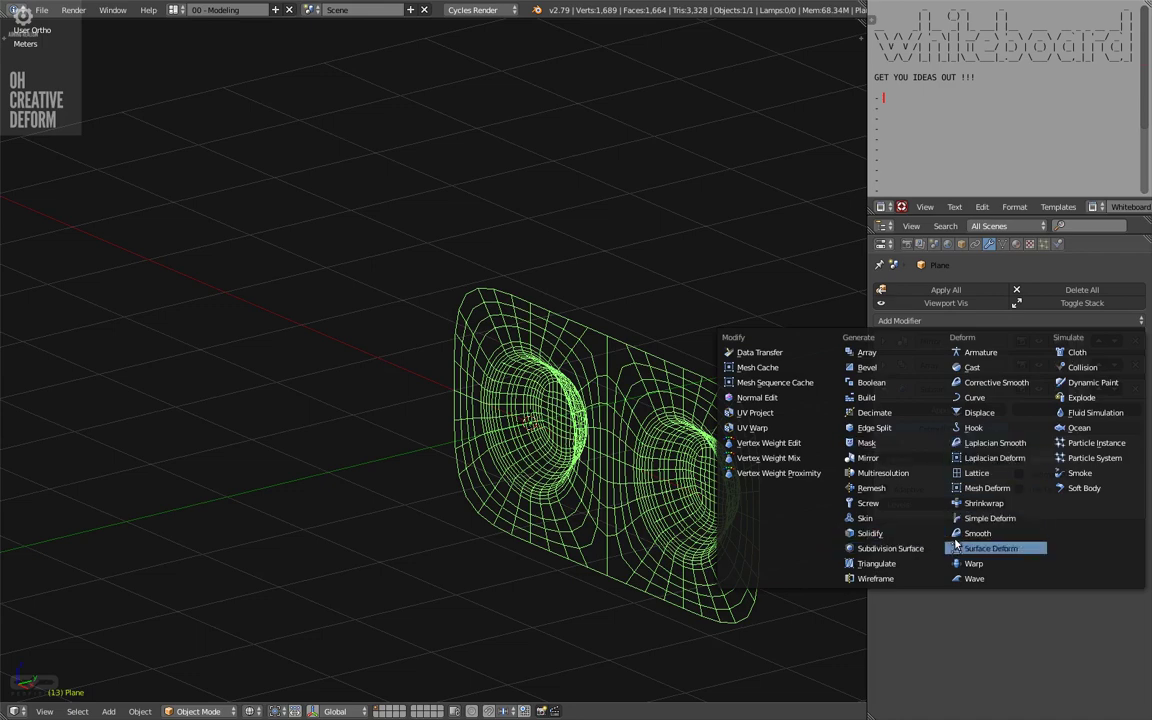
pyautogui.click(985, 518)
pyautogui.click(975, 558)
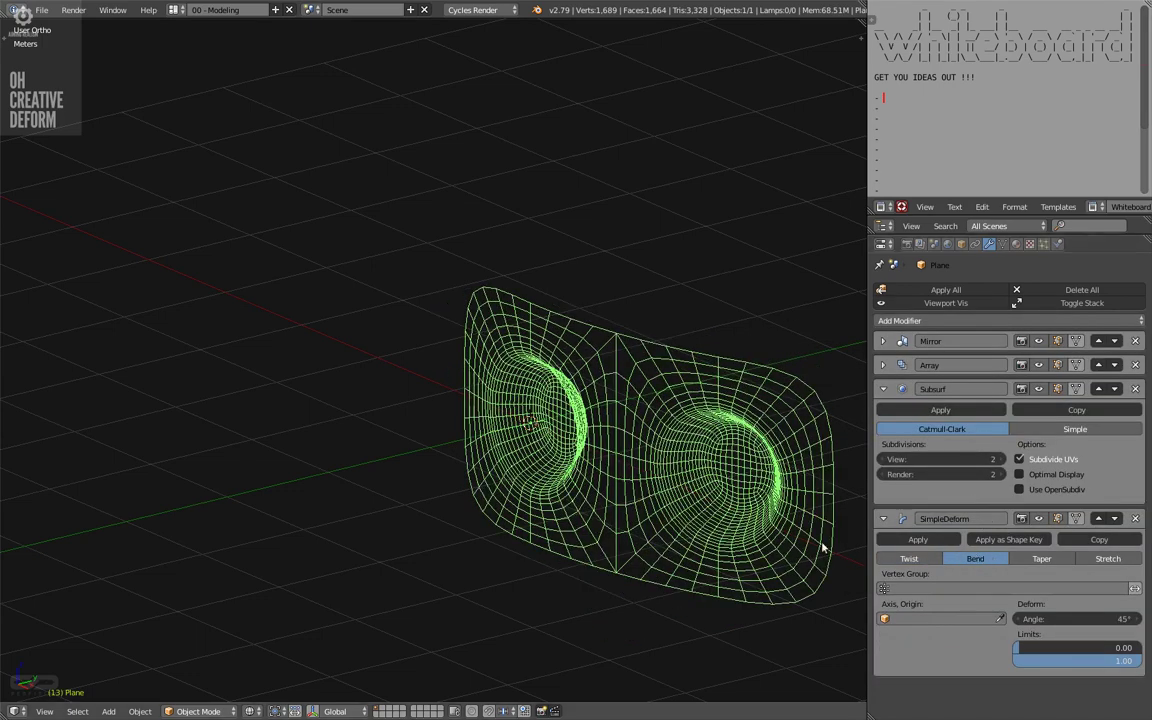
pyautogui.moveTo(822, 548); pyautogui.dragTo(764, 550, button='middle')
pyautogui.click(1080, 618)
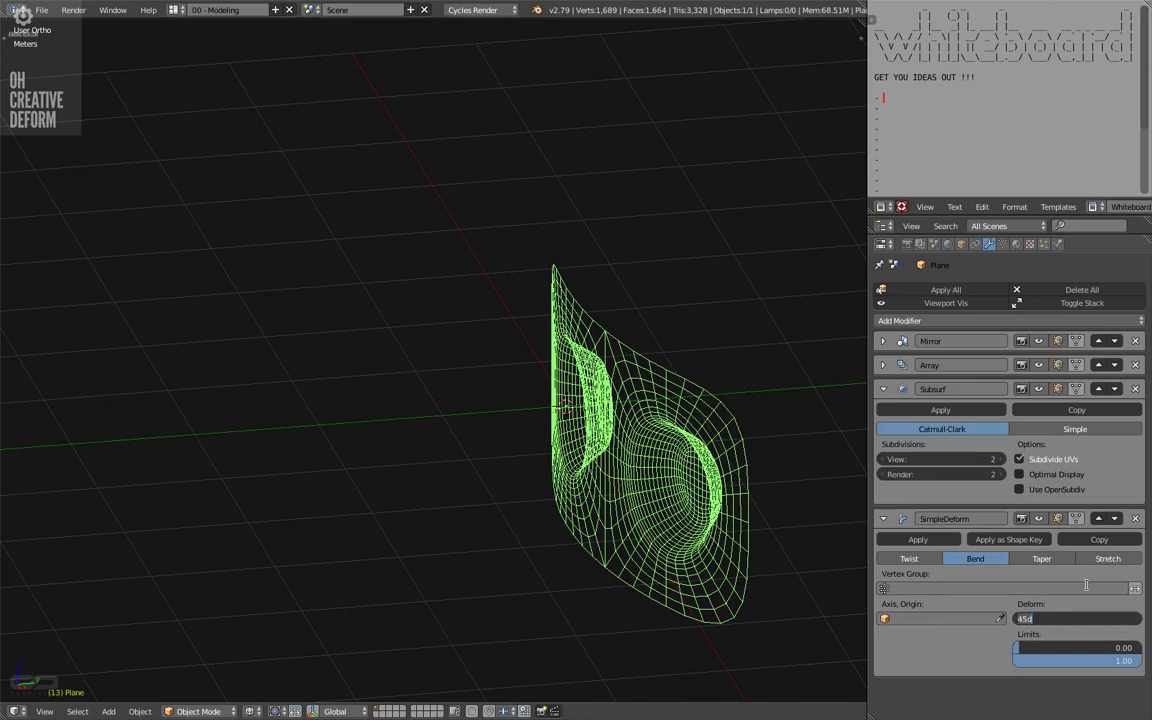
pyautogui.write('360')
pyautogui.press('Return')
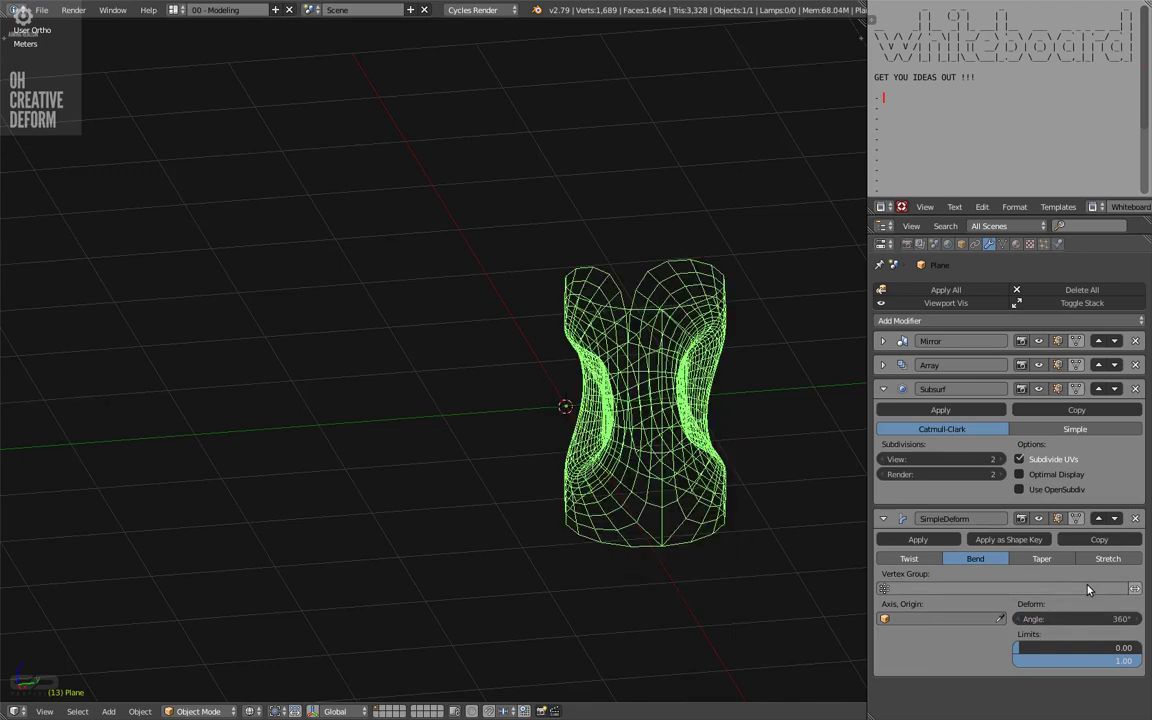
# Switch the viewport to solid shading and set the Array modifier's count to 18
pyautogui.press('z')
pyautogui.moveTo(655, 468)
pyautogui.mouseDown(button='middle')
pyautogui.moveTo(650, 440)
pyautogui.moveTo(603, 489)
pyautogui.moveTo(661, 470)
pyautogui.moveTo(596, 470)
pyautogui.moveTo(607, 514)
pyautogui.moveTo(624, 414)
pyautogui.mouseUp(button='middle')
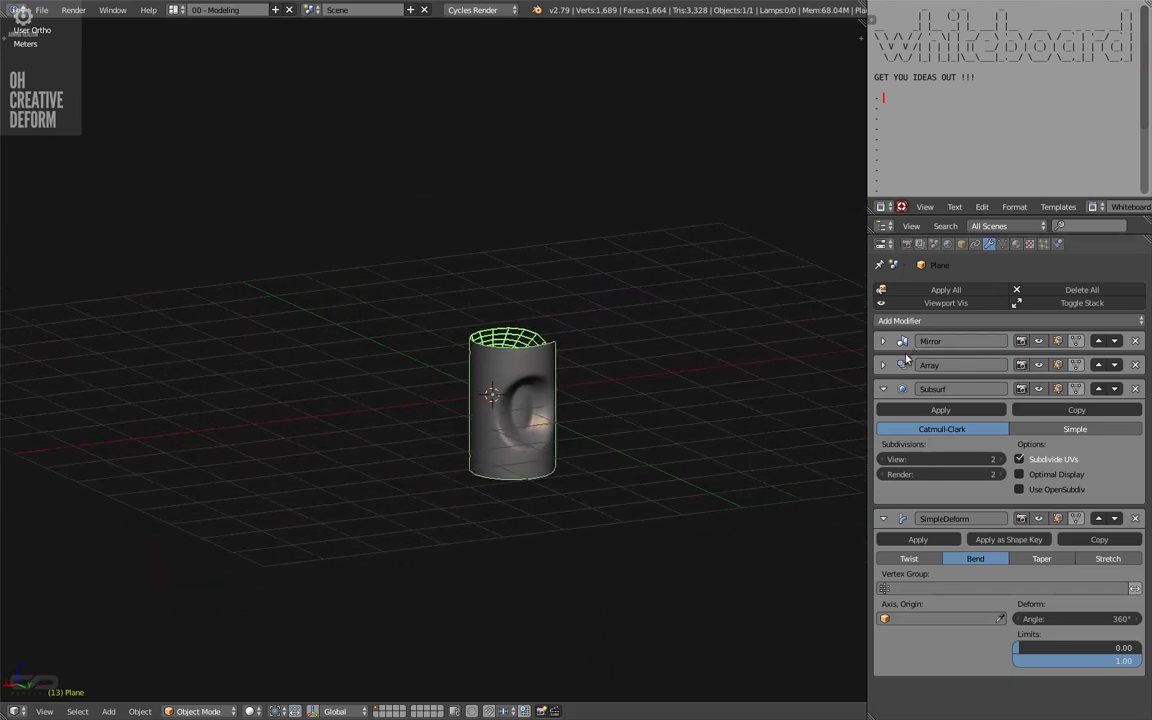
pyautogui.click(883, 364)
pyautogui.moveTo(515, 365); pyautogui.dragTo(549, 403, button='middle')
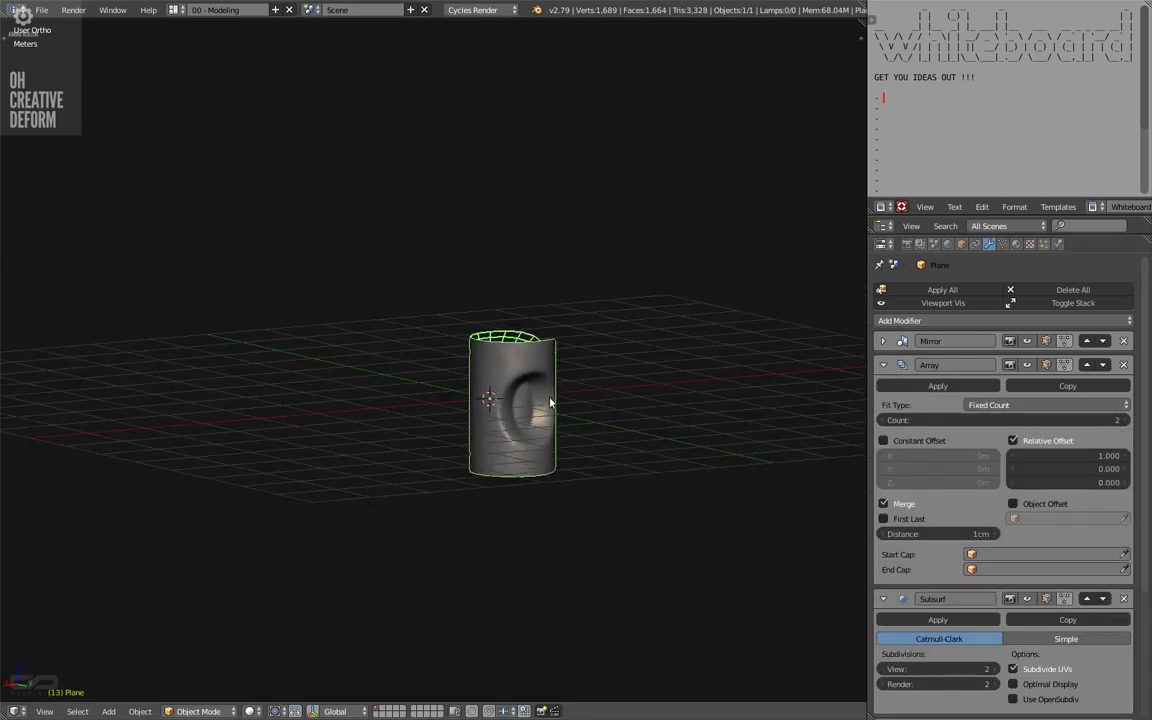
pyautogui.click(940, 420)
pyautogui.write('9')
pyautogui.press('Return')
pyautogui.moveTo(933, 421)
pyautogui.mouseDown()
pyautogui.moveTo(915, 421)
pyautogui.moveTo(940, 423)
pyautogui.mouseUp()
pyautogui.moveTo(641, 457); pyautogui.dragTo(550, 470, button='middle')
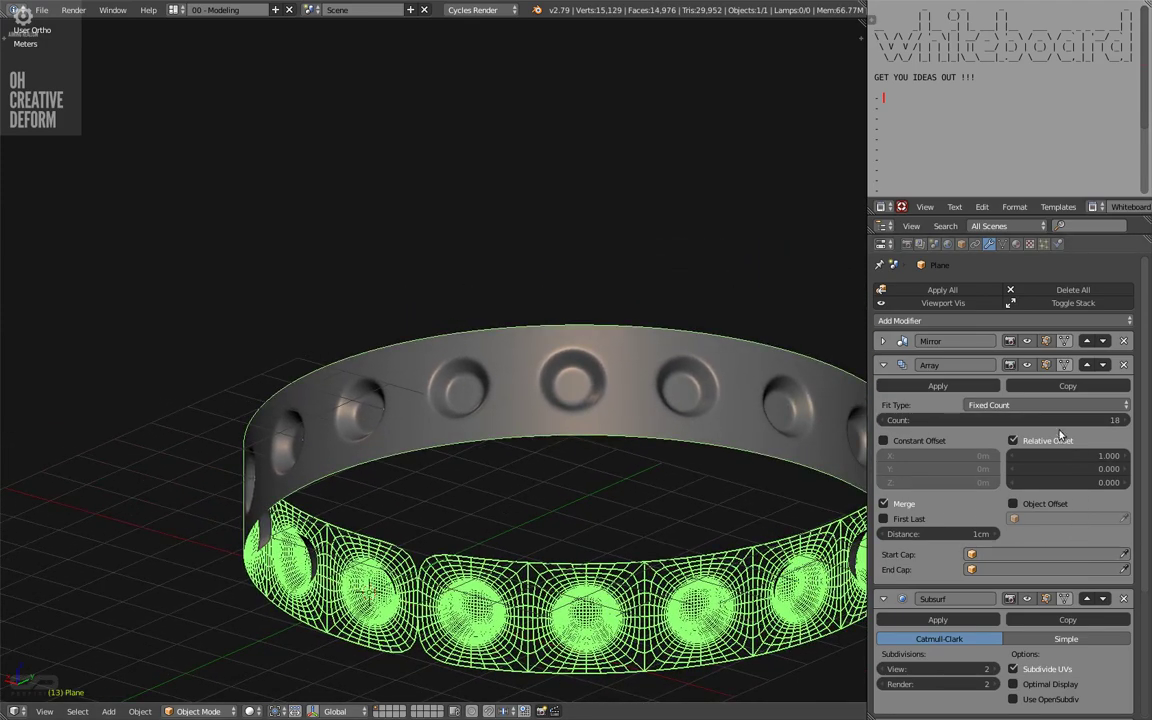
# Compare the ring's wireframe with and without the Subdivision Surface's Optimal Display option, leaving the option enabled
pyautogui.scroll(-2, 1110, 510)
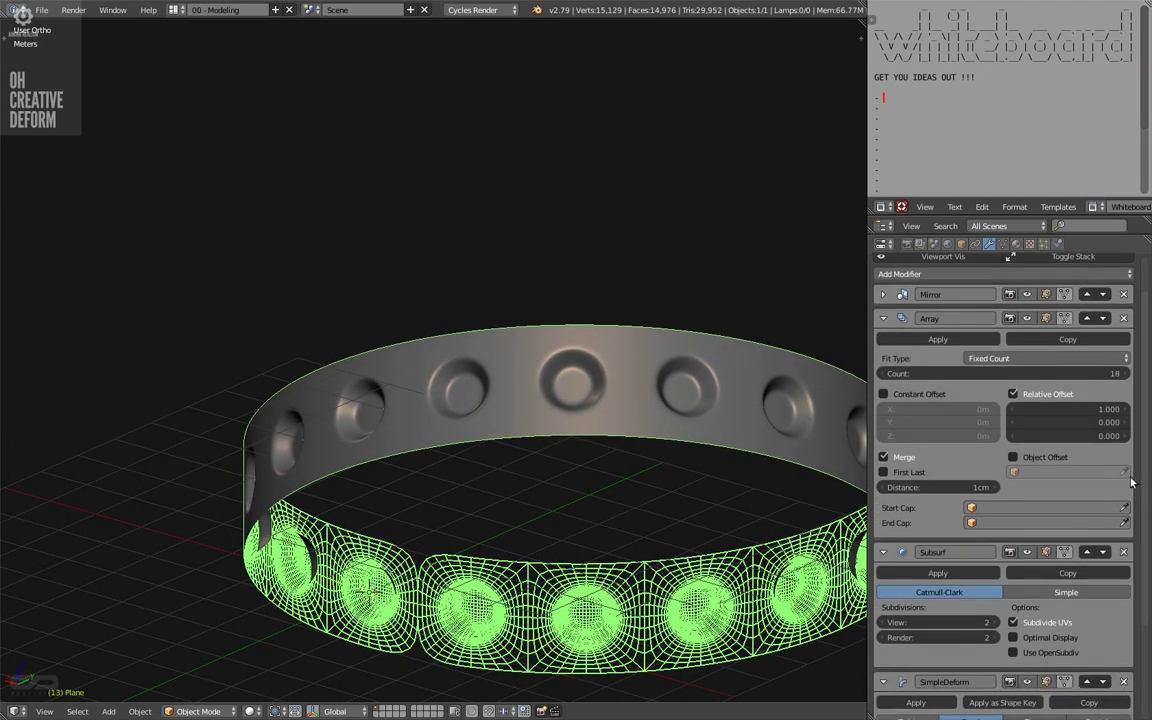
pyautogui.click(1013, 637)
pyautogui.moveTo(677, 584); pyautogui.dragTo(560, 470, button='middle')
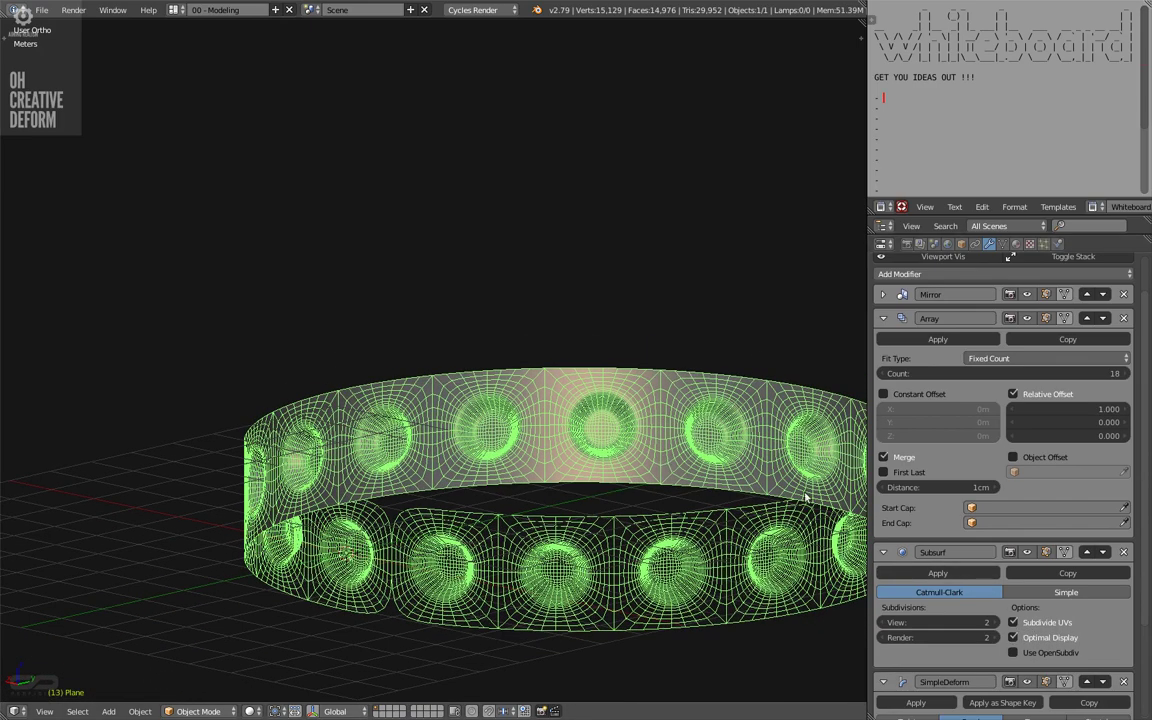
pyautogui.click(1013, 637)
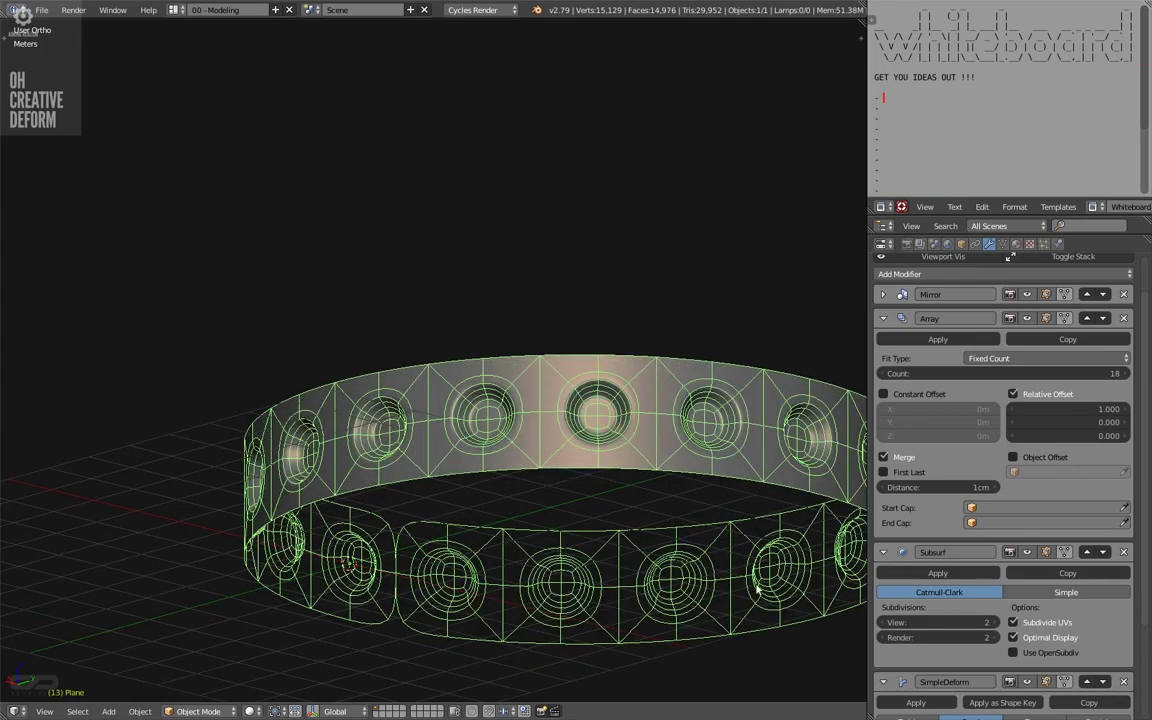
pyautogui.keyDown('ctrl'); pyautogui.moveTo(488, 484); pyautogui.dragTo(488, 411, button='middle'); pyautogui.keyUp('ctrl')
pyautogui.moveTo(488, 411)
pyautogui.keyDown('ctrl'); pyautogui.mouseDown(button='middle')
pyautogui.moveTo(483, 466)
pyautogui.moveTo(494, 402)
pyautogui.mouseUp(button='middle'); pyautogui.keyUp('ctrl')
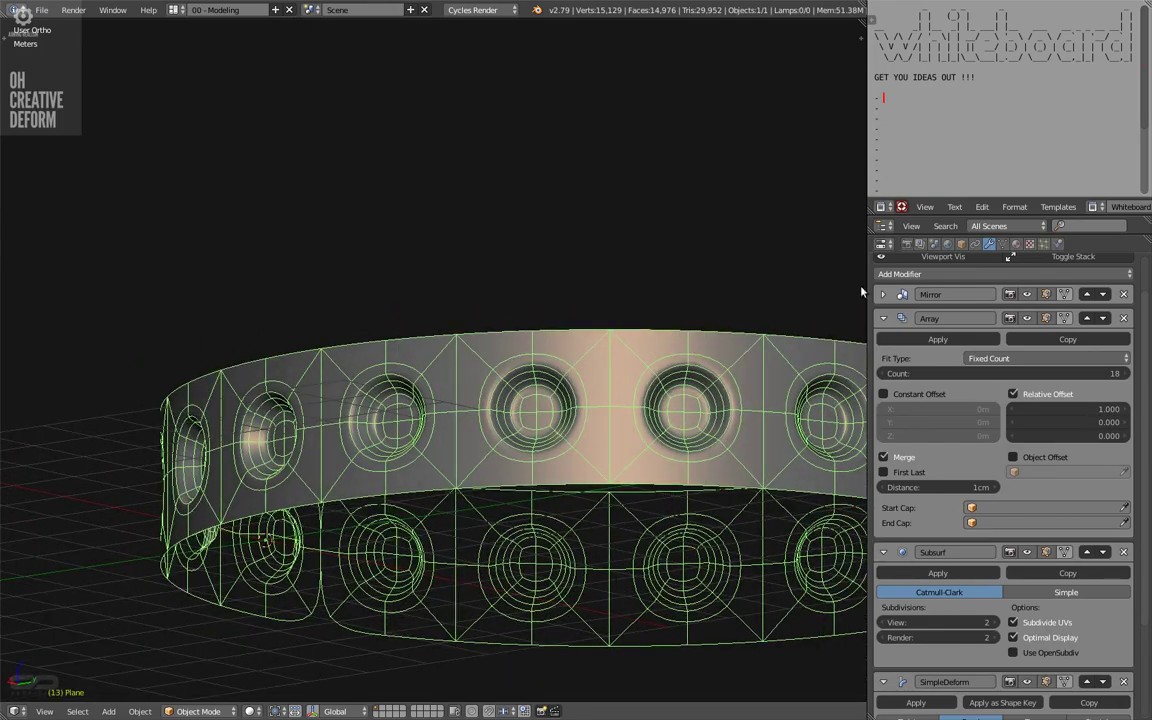
# Duplicate the Array modifier and give the copy a count of 2 with a relative offset of 0 on X and 1 on Z
pyautogui.click(1067, 341)
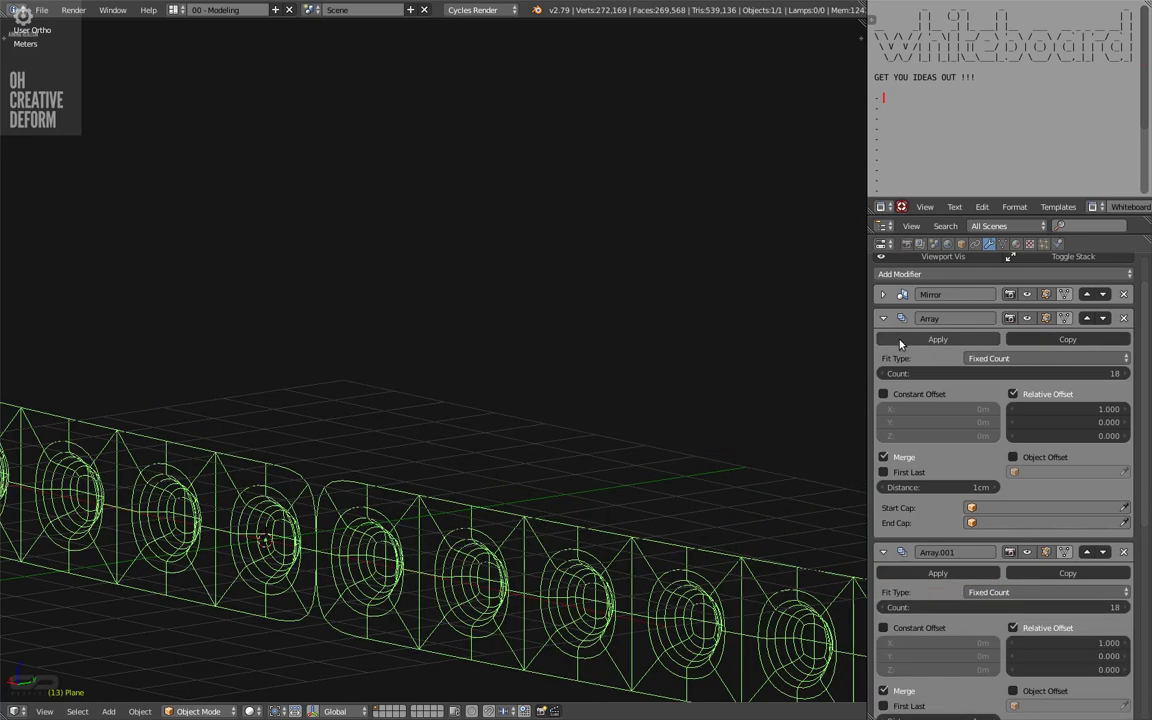
pyautogui.click(1039, 397)
pyautogui.write('2')
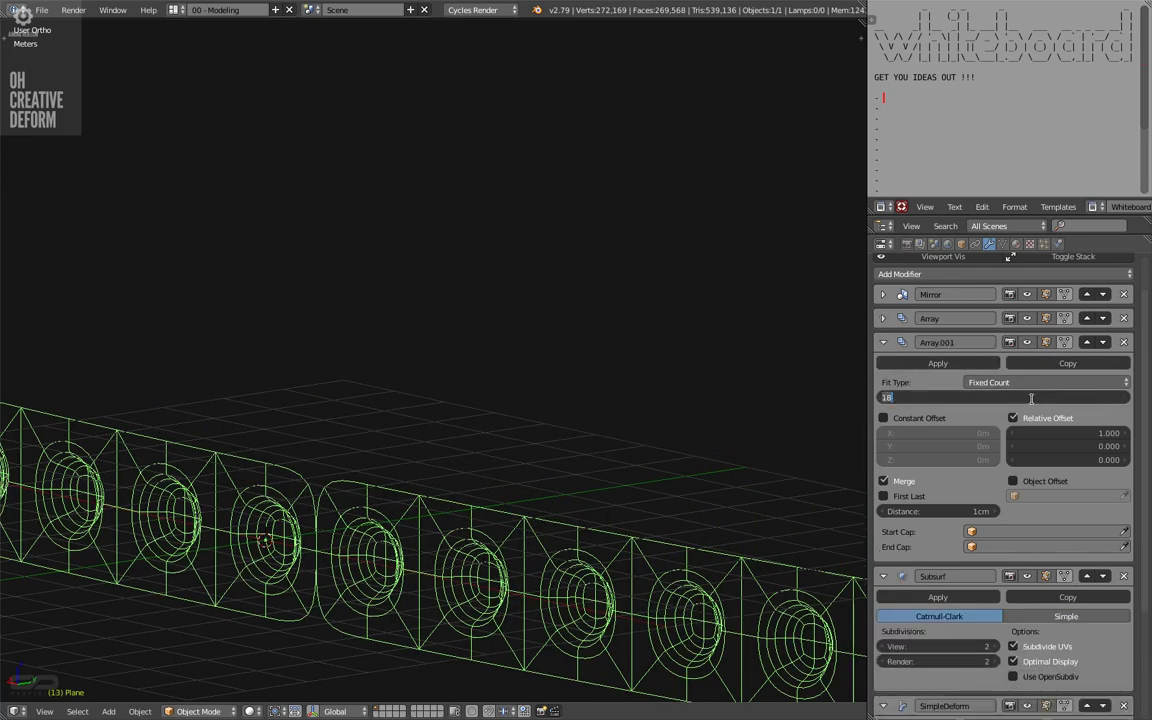
pyautogui.click(1052, 432)
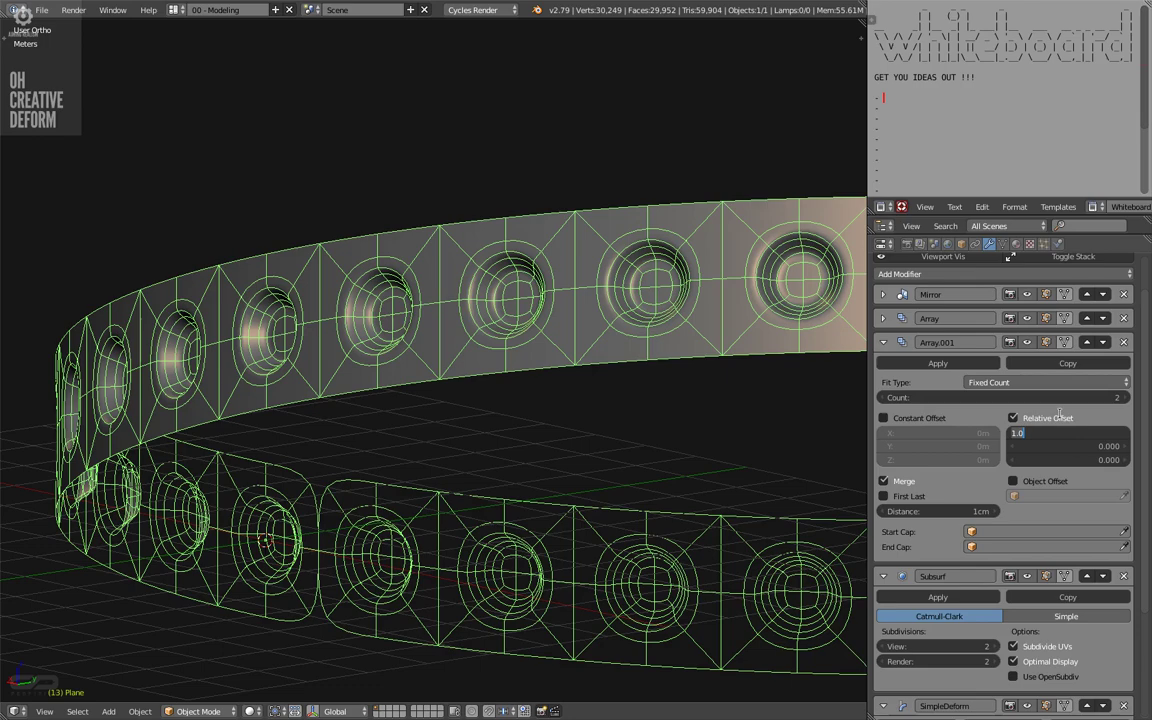
pyautogui.write('0')
pyautogui.press('Tab')
pyautogui.press('Tab')
pyautogui.write('1')
pyautogui.press('Return')
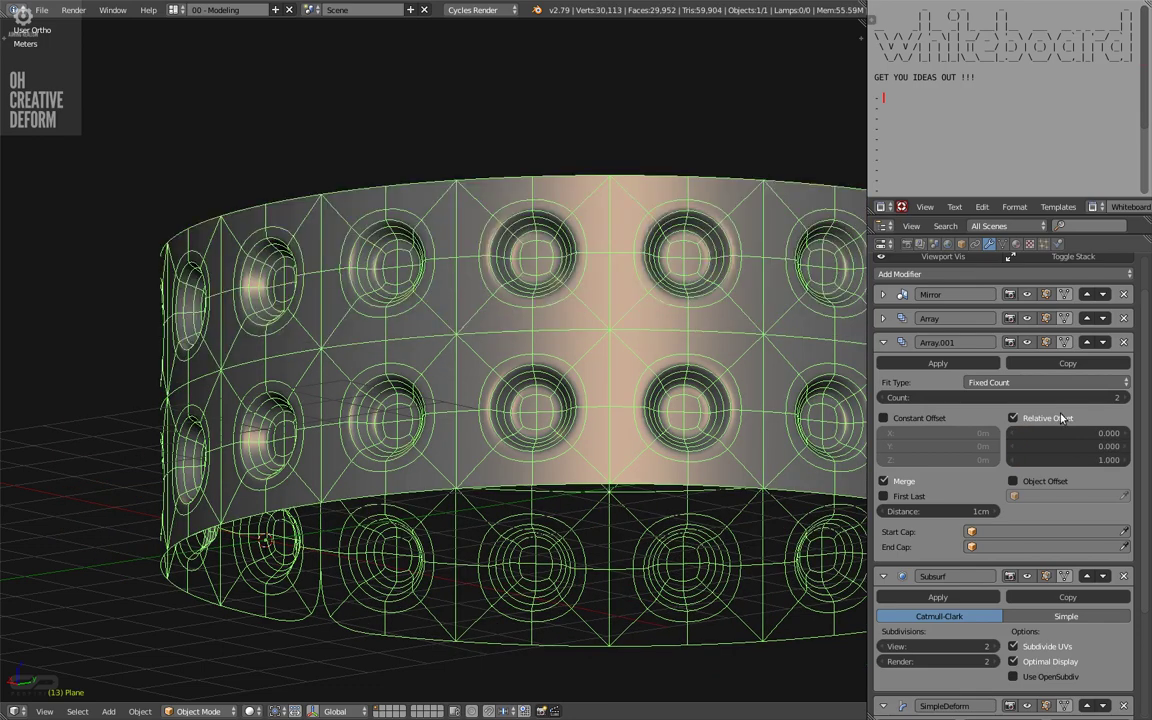
# Switch the viewport to the glossy blue surface display and inspect the shading around the two rows of recesses
pyautogui.moveTo(590, 309); pyautogui.dragTo(604, 321, button='middle')
pyautogui.moveTo(514, 340); pyautogui.dragTo(519, 357, button='middle')
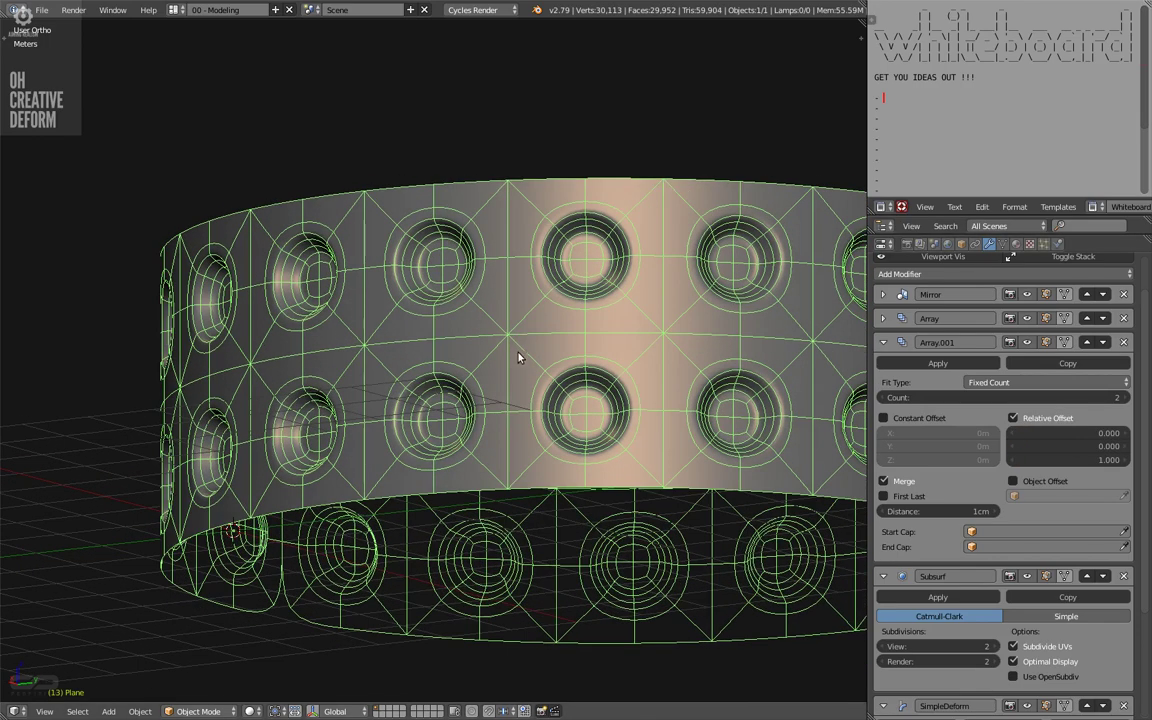
pyautogui.moveTo(731, 405); pyautogui.dragTo(722, 404, button='middle')
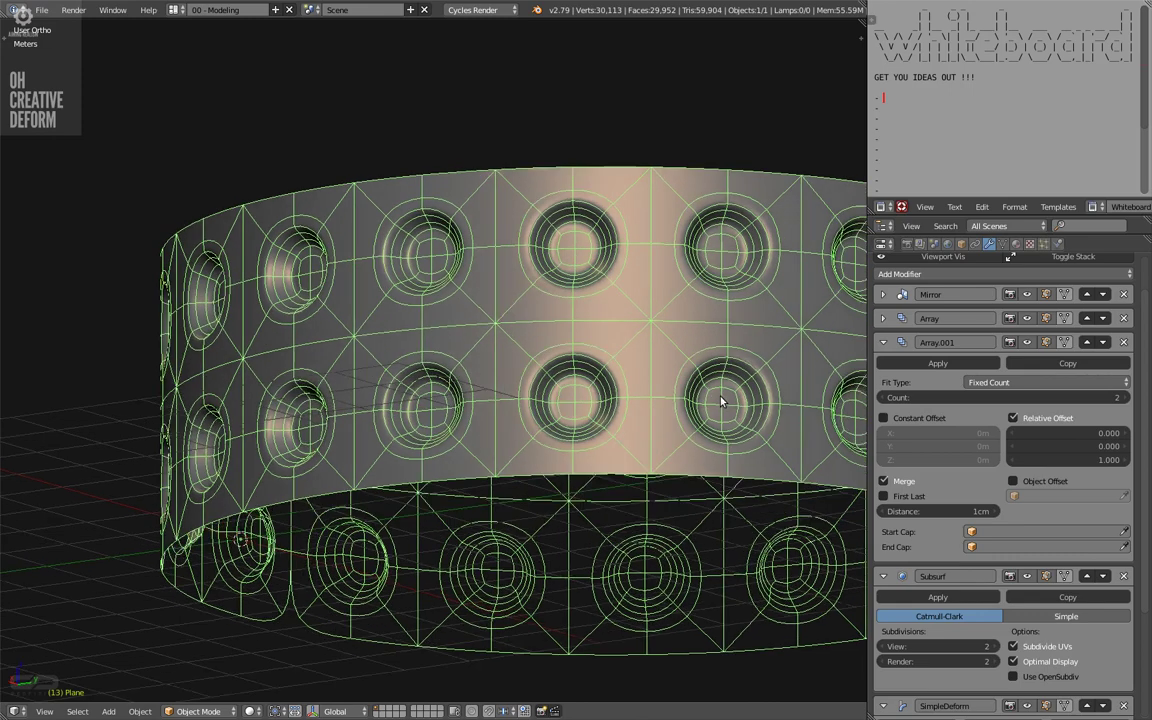
pyautogui.hotkey('alt', 'z')
pyautogui.moveTo(717, 484); pyautogui.dragTo(627, 481, button='middle')
pyautogui.hotkey('alt', 'z')
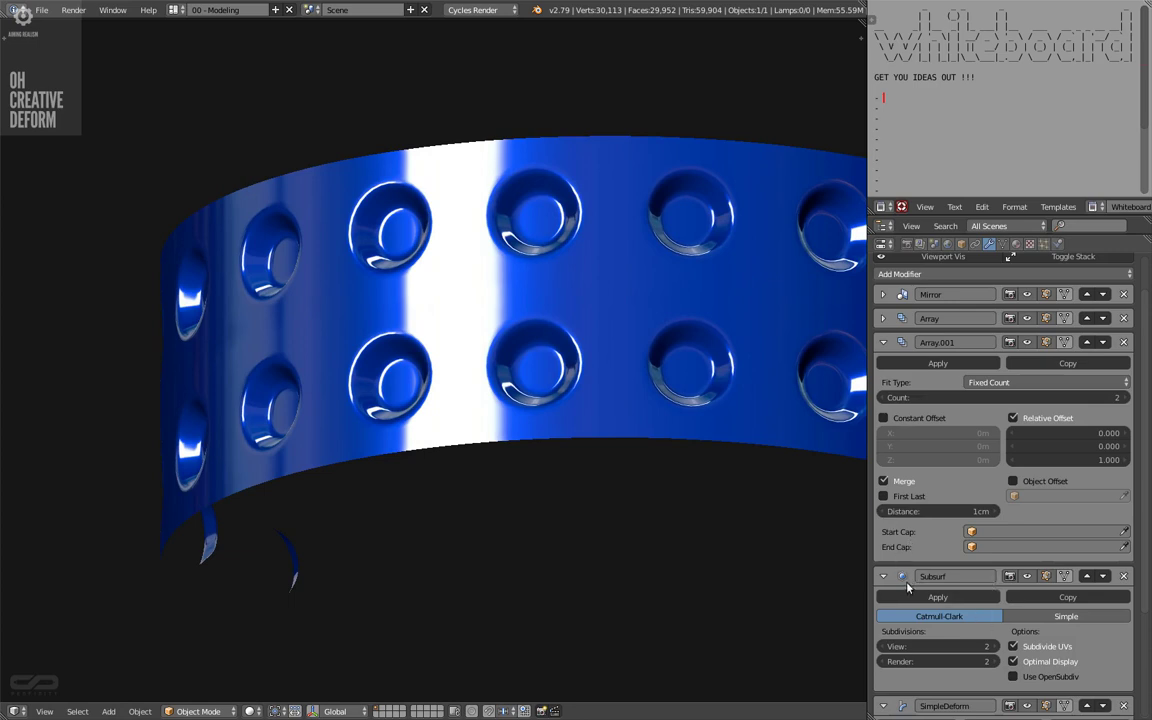
pyautogui.scroll(-3, 969, 652)
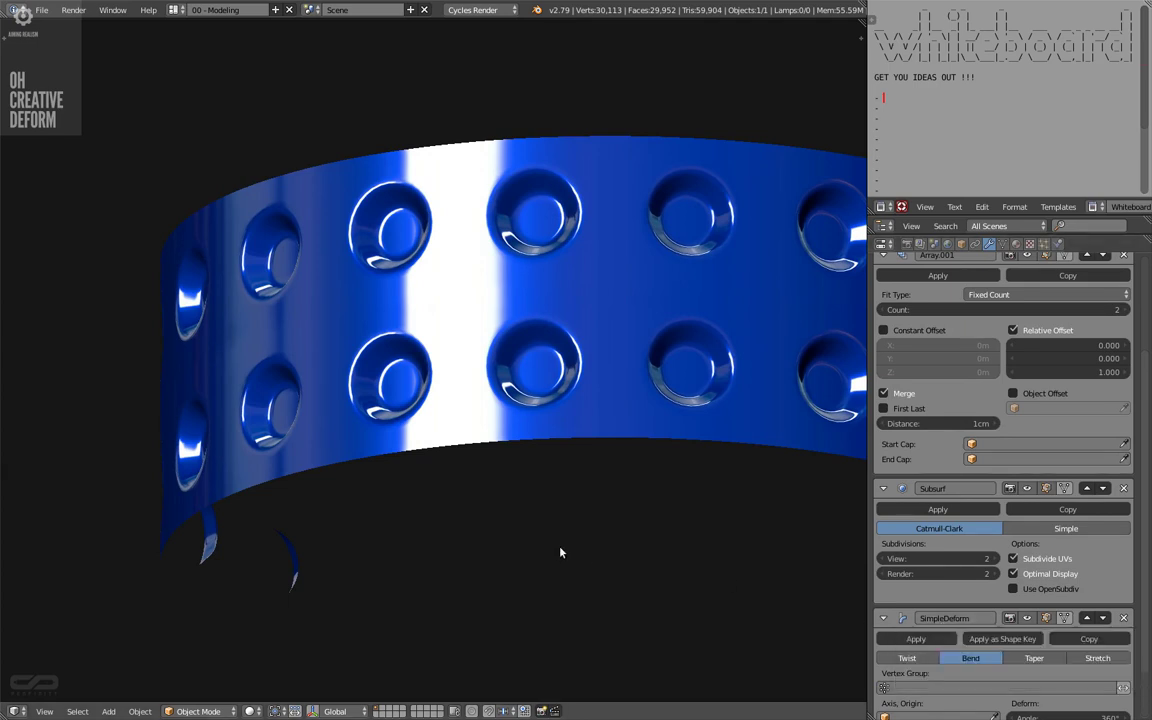
pyautogui.scroll(1, 512, 390)
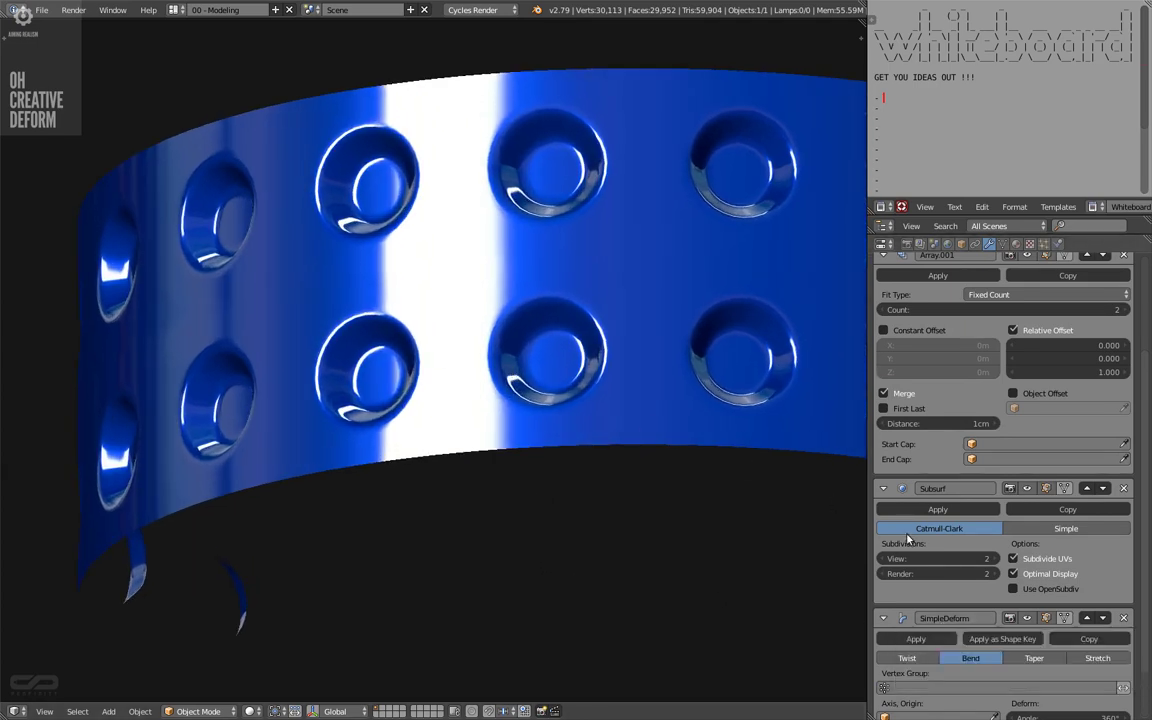
# Preview the ring at Subdivision Surface view level 1 and restore the level to 2
pyautogui.click(884, 558)
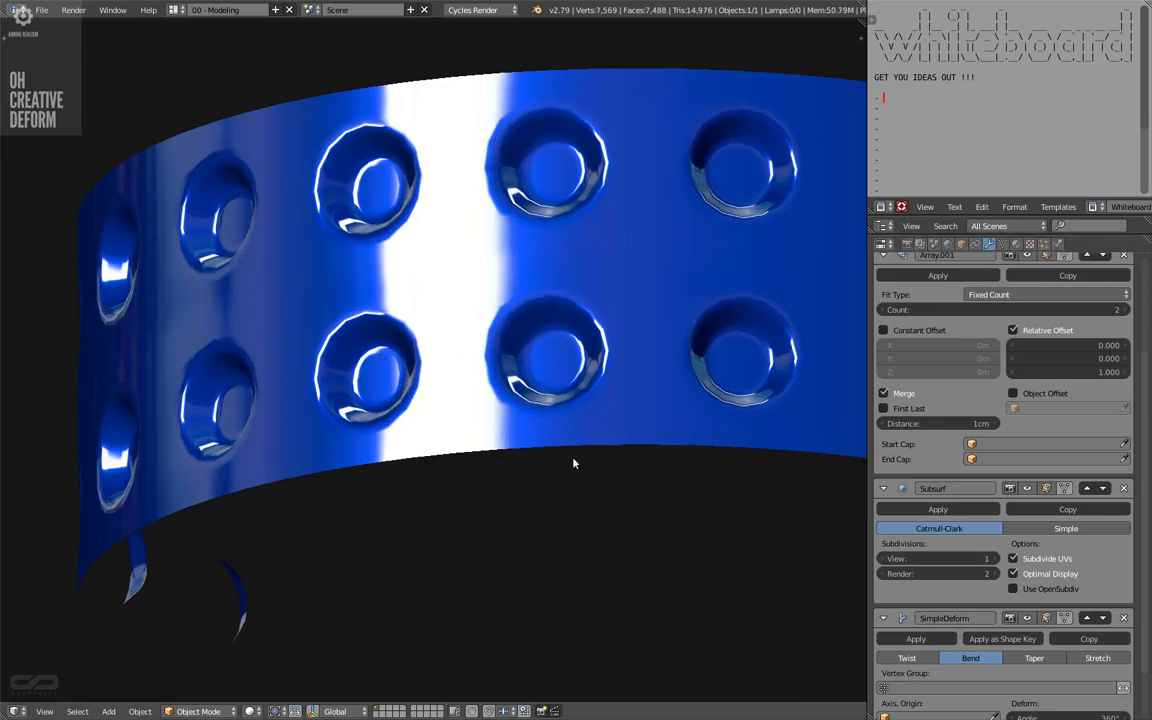
pyautogui.moveTo(515, 410); pyautogui.dragTo(271, 272, button='middle')
pyautogui.moveTo(505, 493); pyautogui.dragTo(473, 509, button='middle')
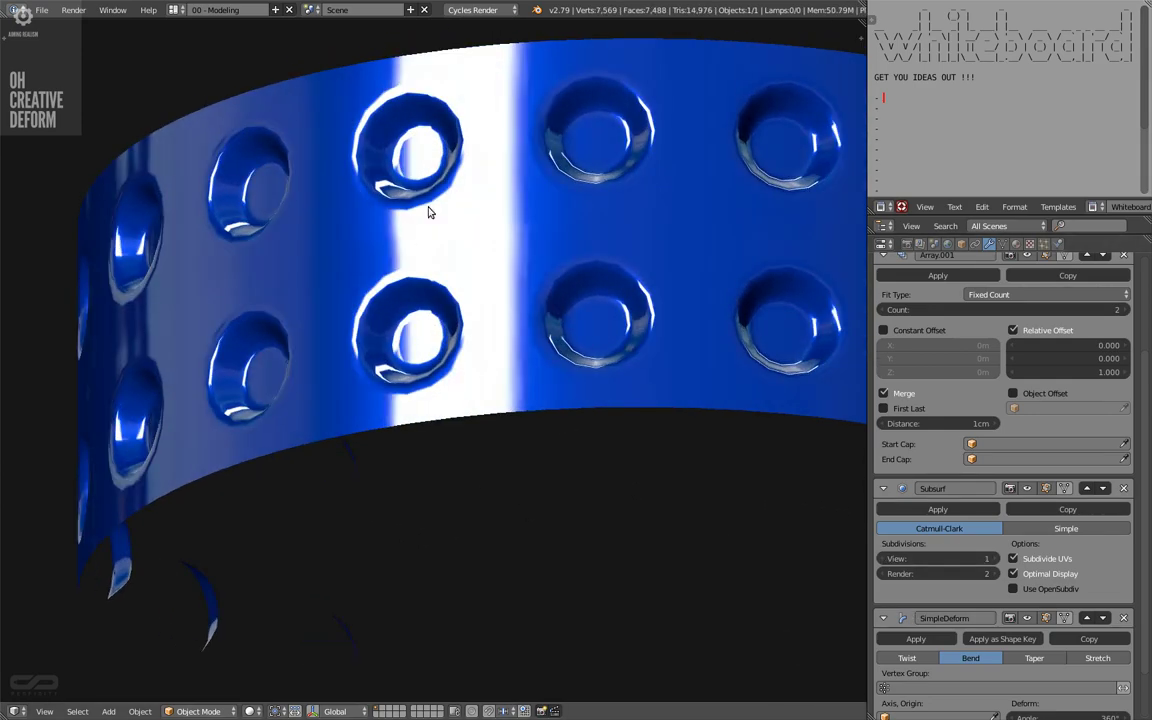
pyautogui.moveTo(577, 302); pyautogui.dragTo(552, 313, button='middle')
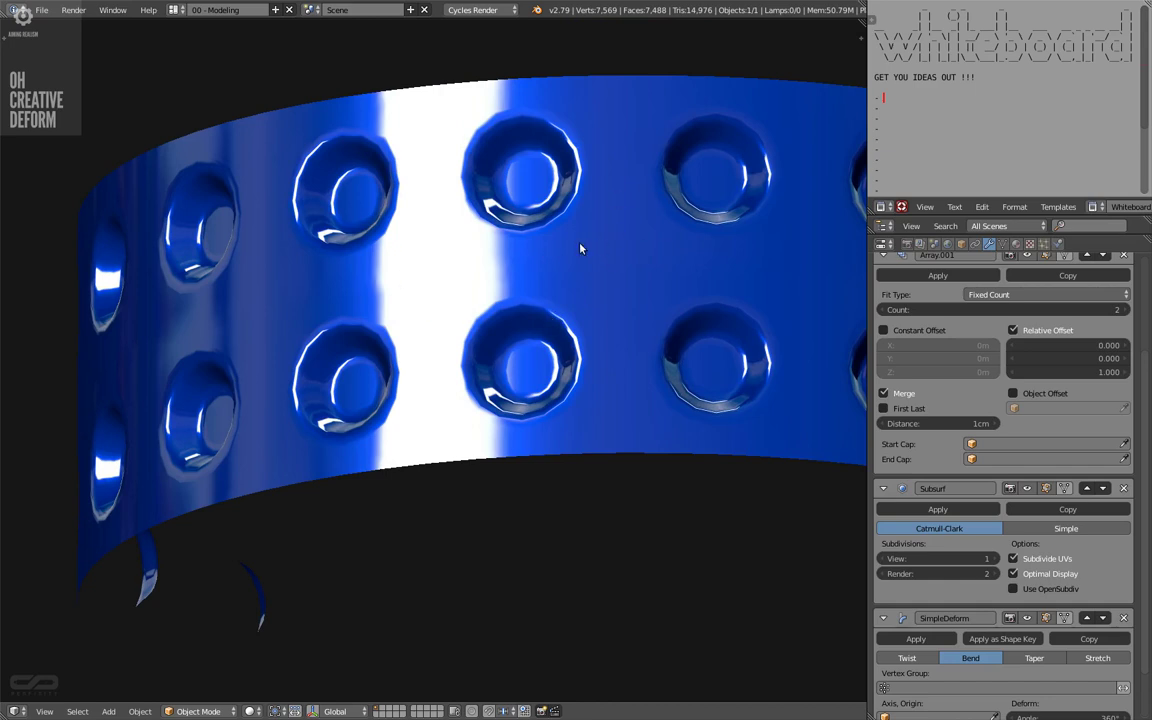
pyautogui.click(883, 488)
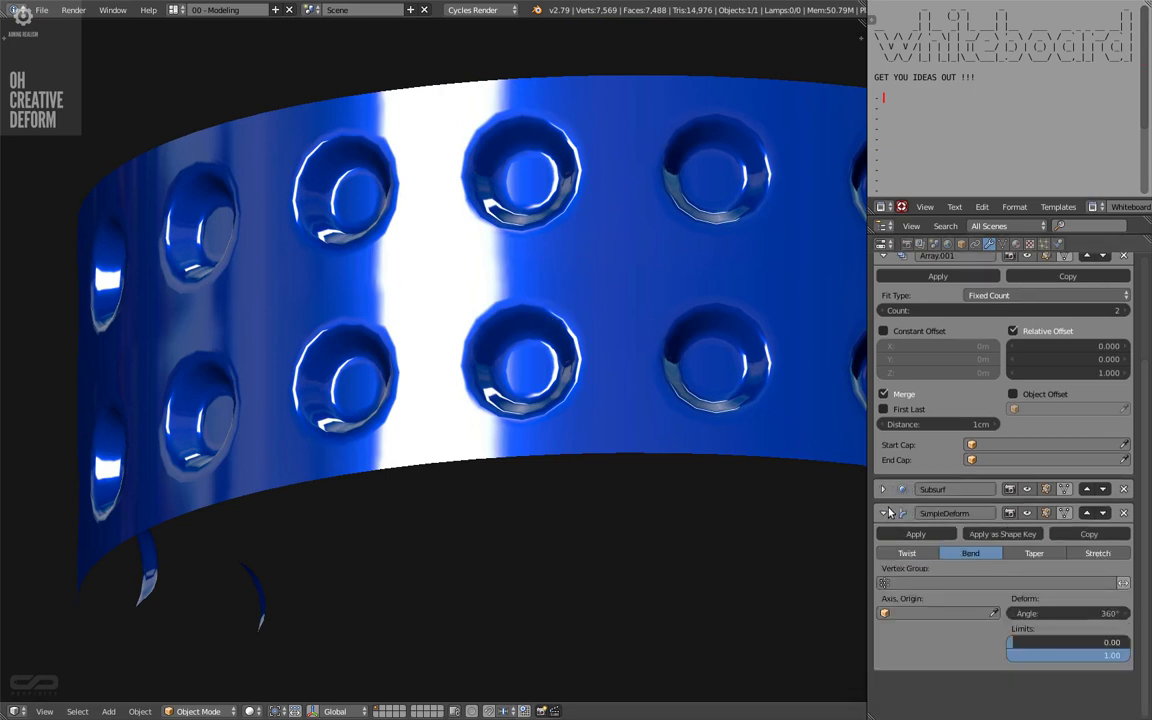
pyautogui.click(883, 489)
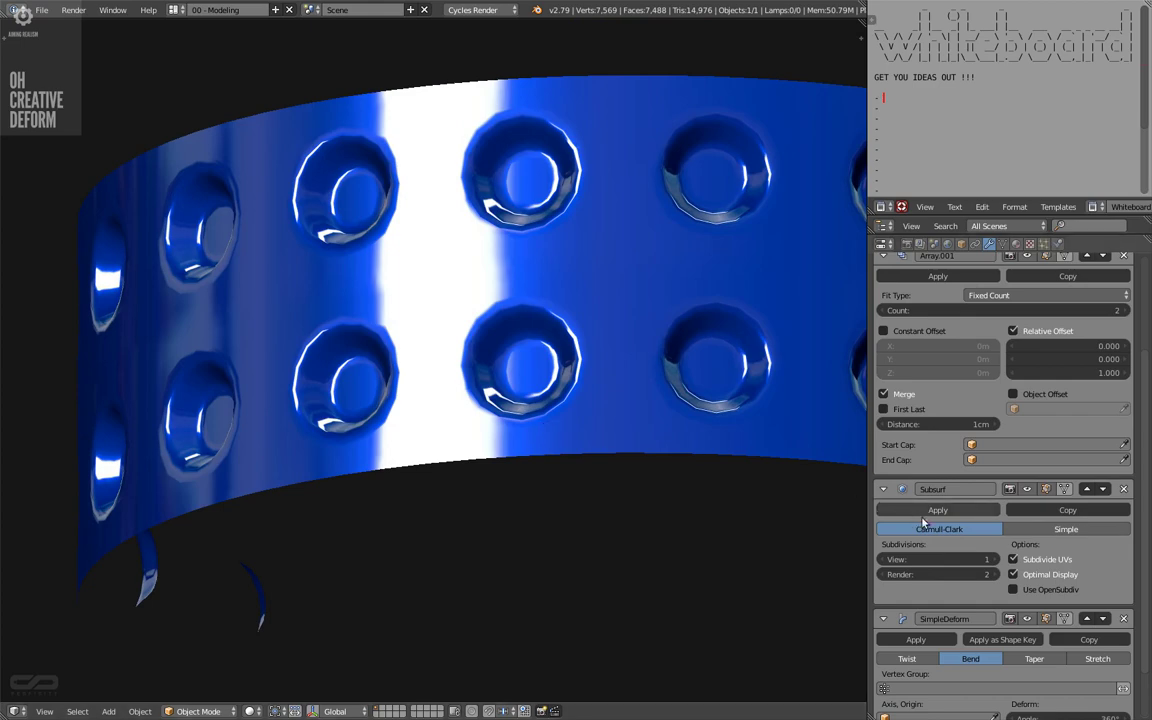
pyautogui.hotkey('ctrl', '2')
# In front view, knife-cut the quarter mesh from the diagonal's inner vertex vertically to its upper border and horizontally to its outer side border
pyautogui.moveTo(694, 463); pyautogui.dragTo(272, 524, button='middle')
pyautogui.press('Tab')
pyautogui.press('KP_1')
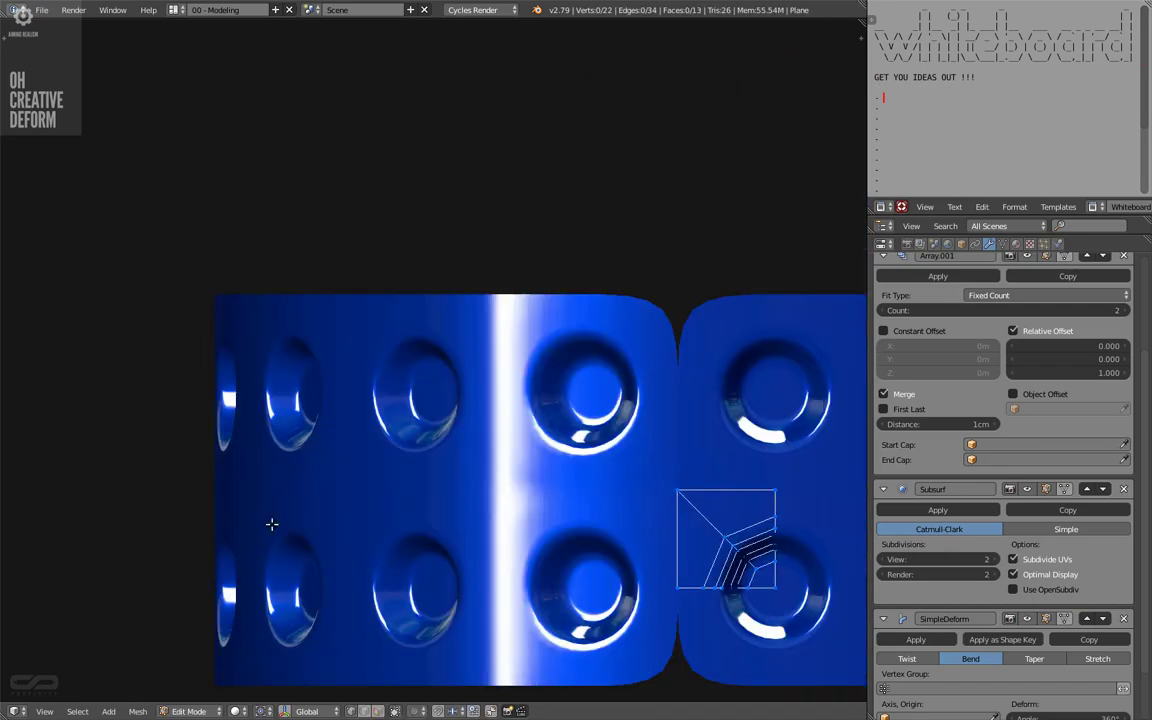
pyautogui.keyDown('shift'); pyautogui.moveTo(728, 534); pyautogui.dragTo(589, 359, button='middle'); pyautogui.keyUp('shift')
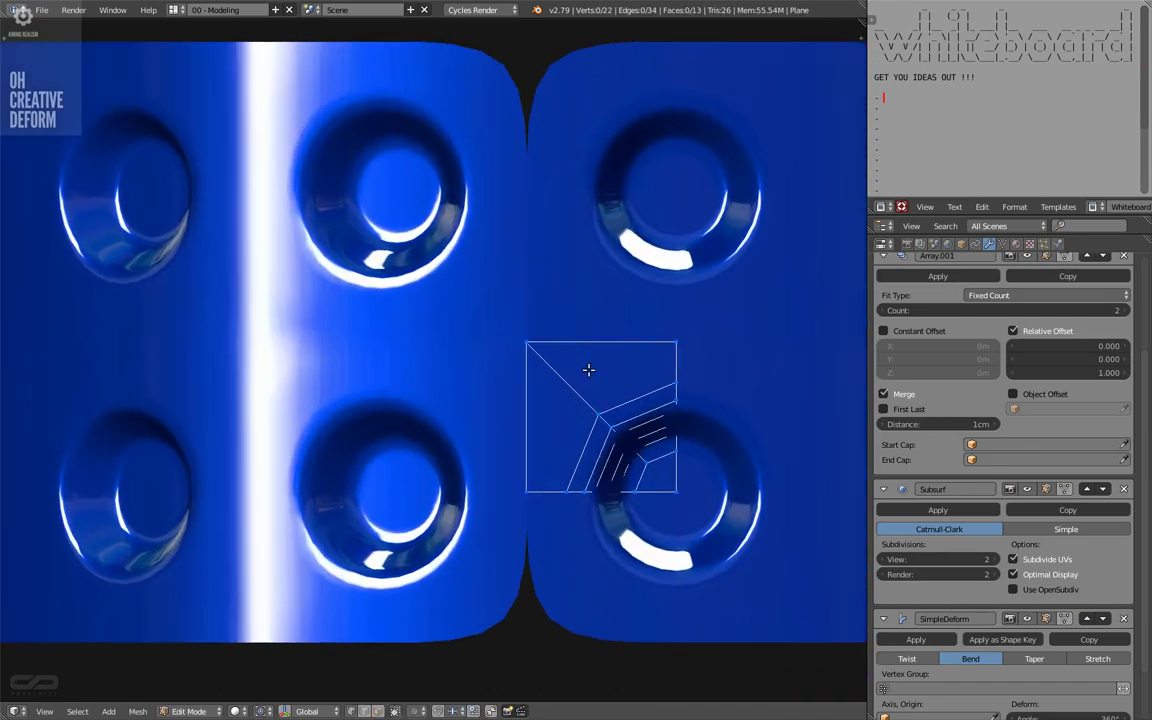
pyautogui.keyDown('shift'); pyautogui.moveTo(600, 414); pyautogui.dragTo(530, 393, button='middle'); pyautogui.keyUp('shift')
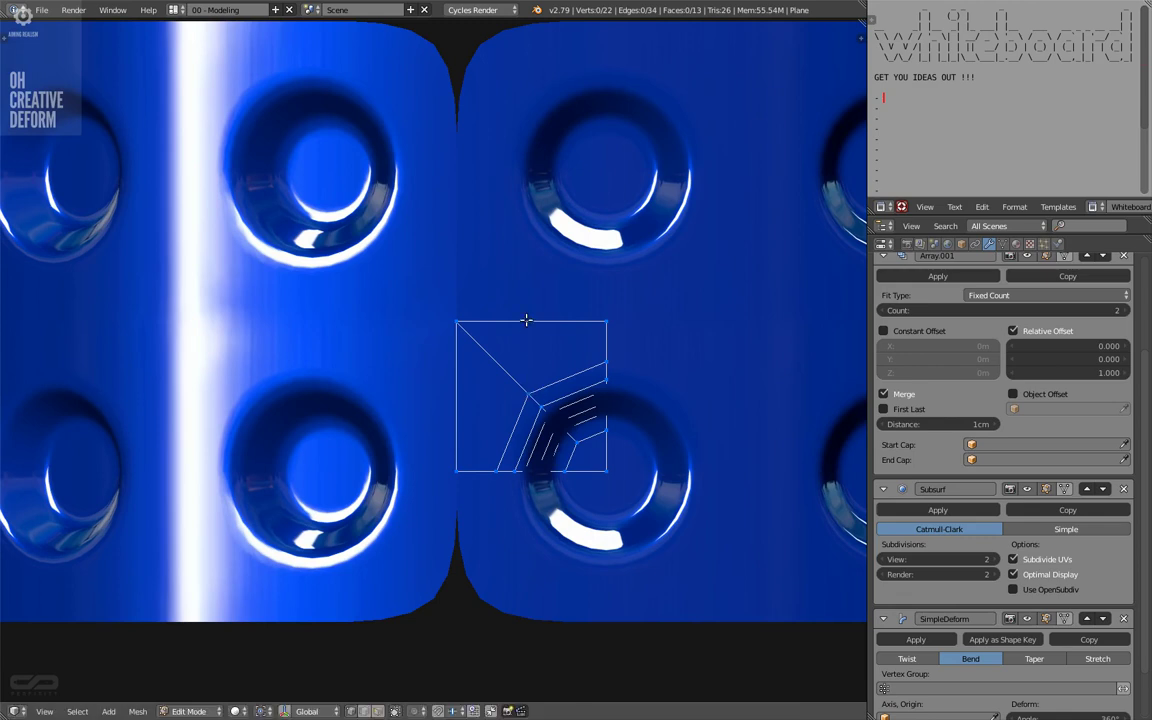
pyautogui.press('k')
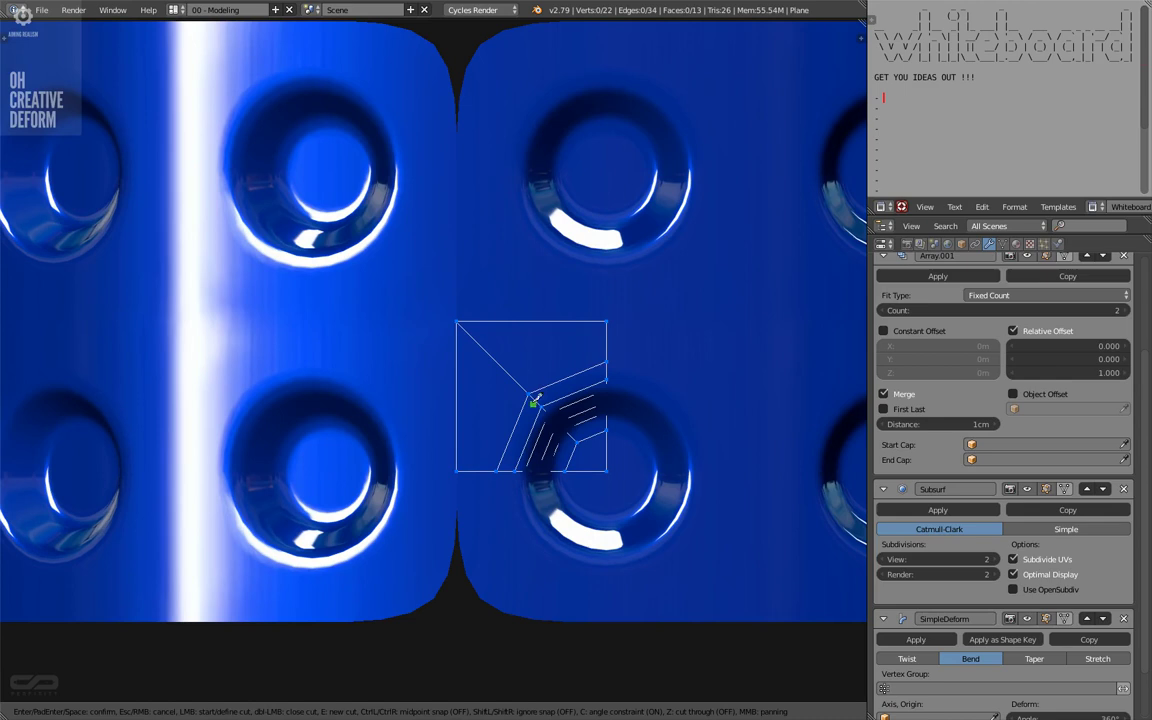
pyautogui.click(529, 394)
pyautogui.click(529, 394)
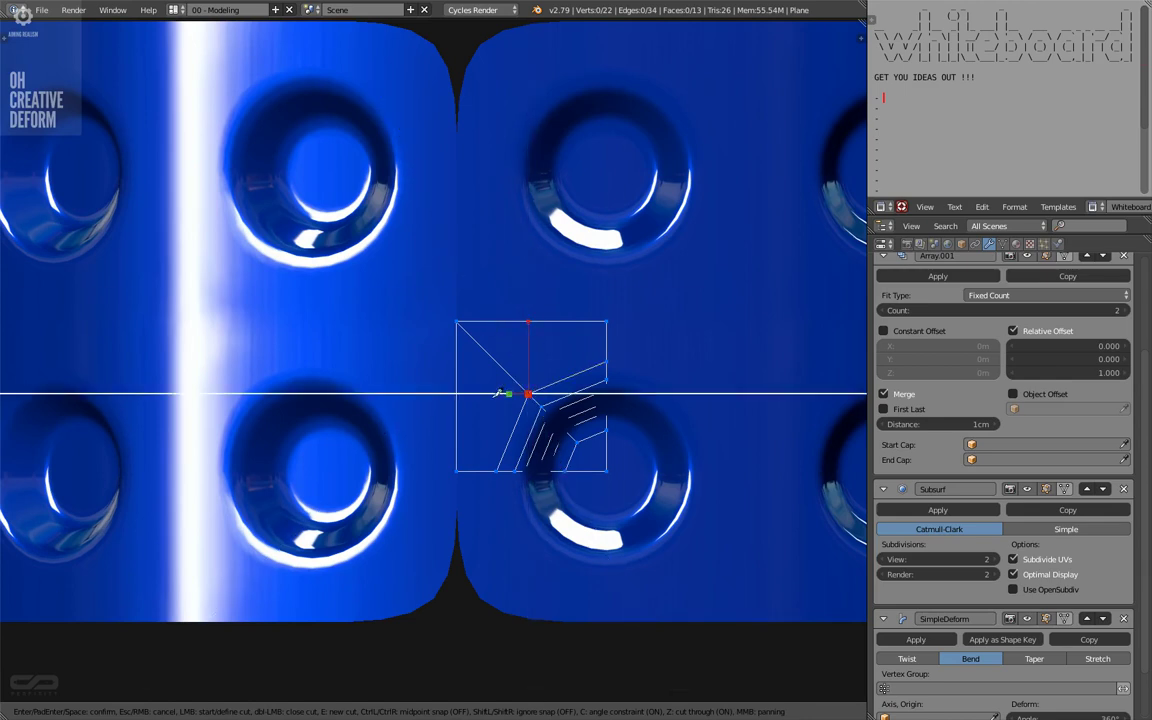
pyautogui.click(460, 393)
pyautogui.press('Return')
# Dissolve the diagonal corner edge with Dissolve Verts turned off, and check the seam between the ring's ends
pyautogui.hotkey('ctrl', 'x')
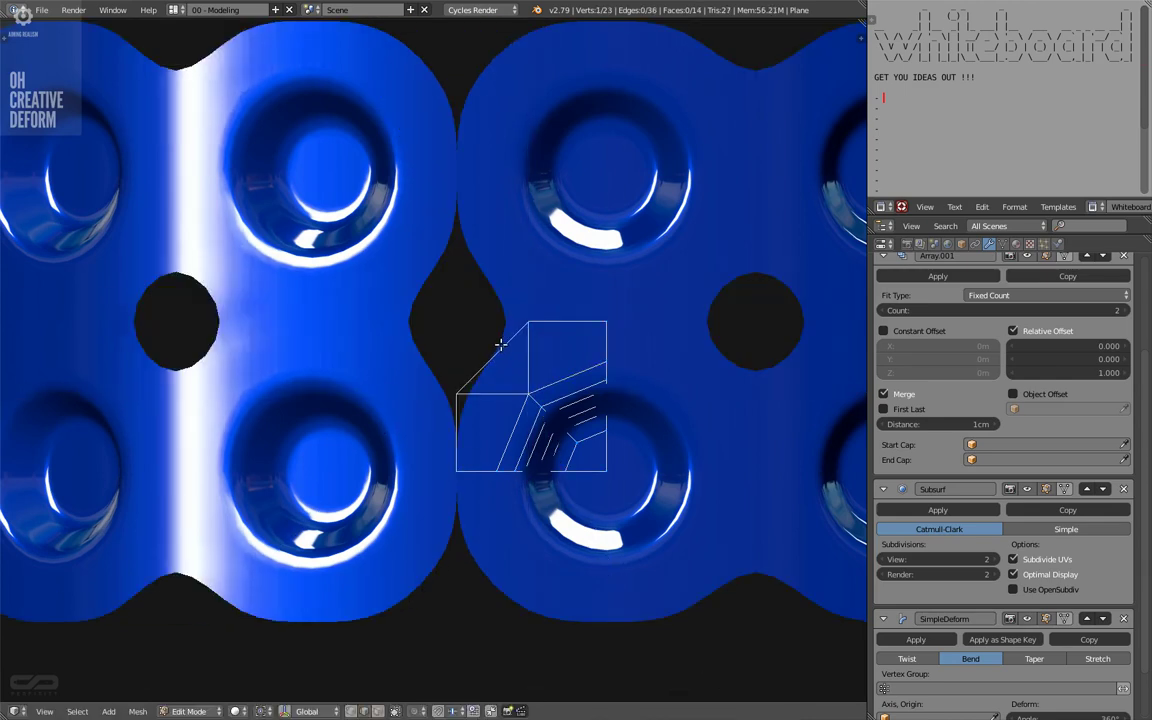
pyautogui.press('F6')
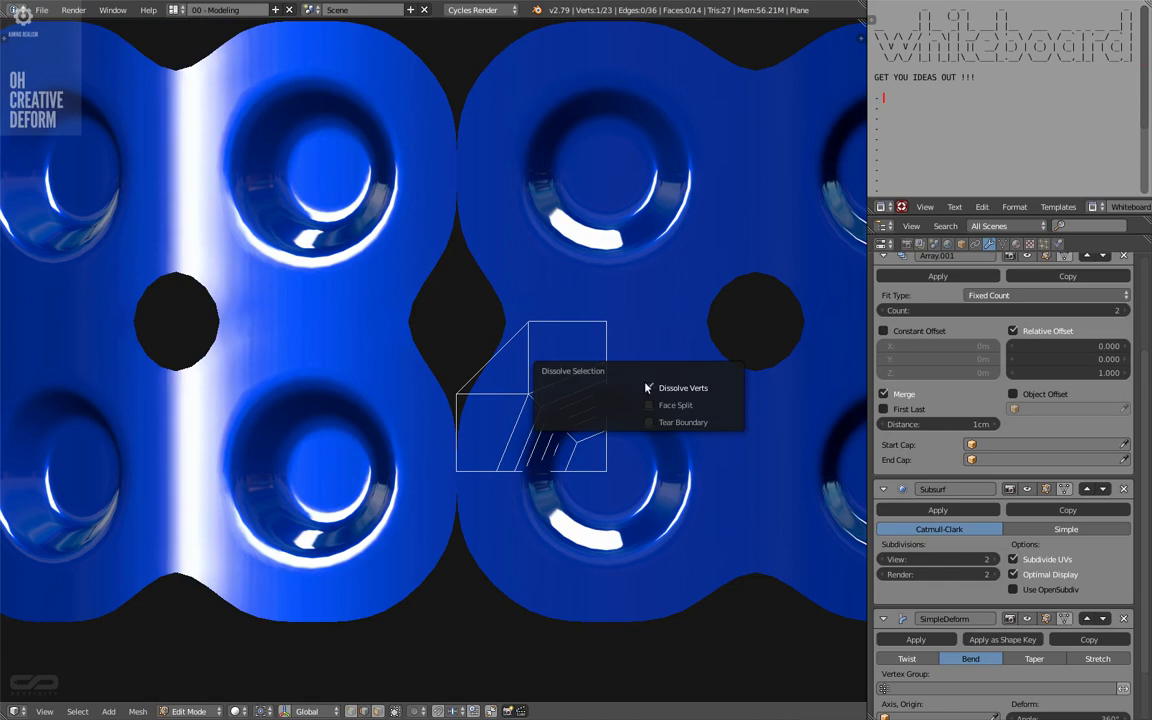
pyautogui.click(648, 388)
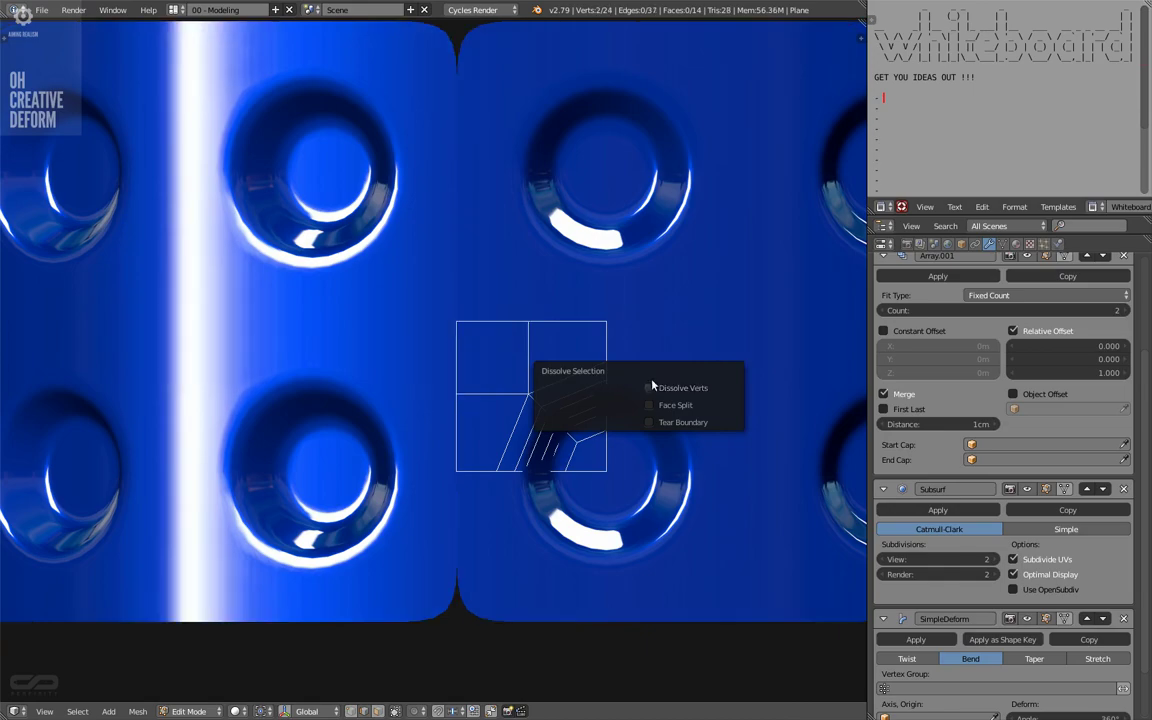
pyautogui.moveTo(525, 370)
pyautogui.mouseDown(button='middle')
pyautogui.moveTo(458, 373)
pyautogui.moveTo(550, 360)
pyautogui.moveTo(411, 386)
pyautogui.moveTo(463, 368)
pyautogui.moveTo(553, 378)
pyautogui.moveTo(434, 396)
pyautogui.moveTo(450, 400)
pyautogui.mouseUp(button='middle')
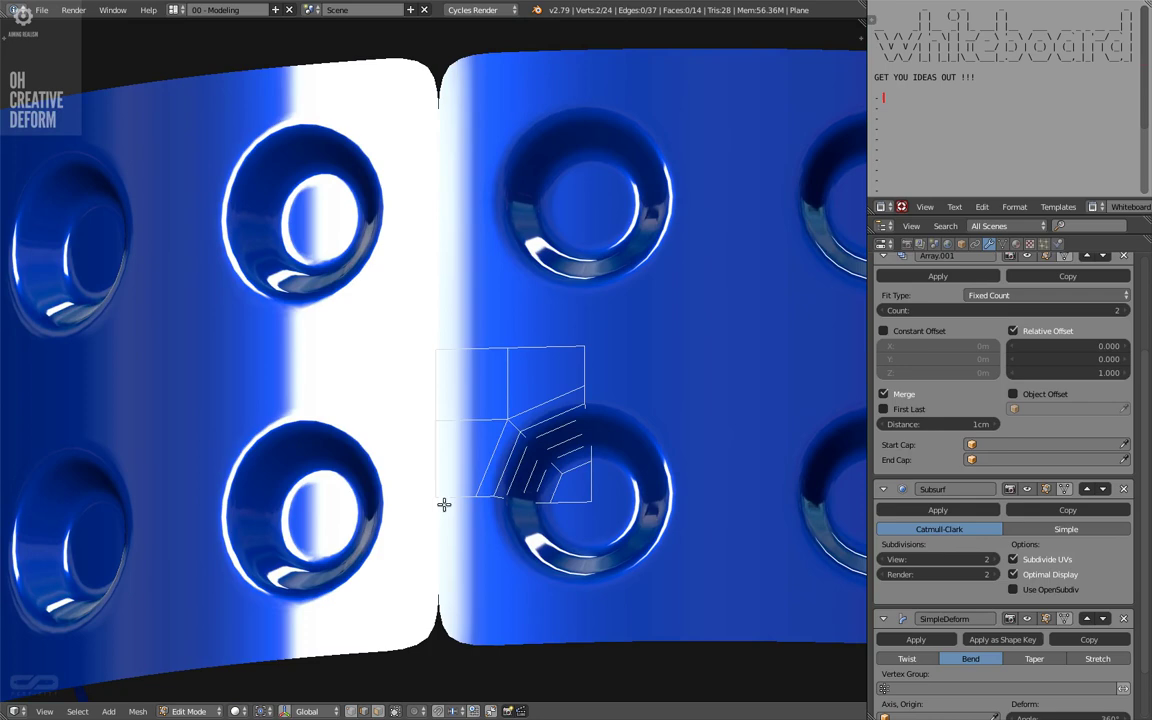
pyautogui.moveTo(445, 504); pyautogui.dragTo(470, 393, button='middle')
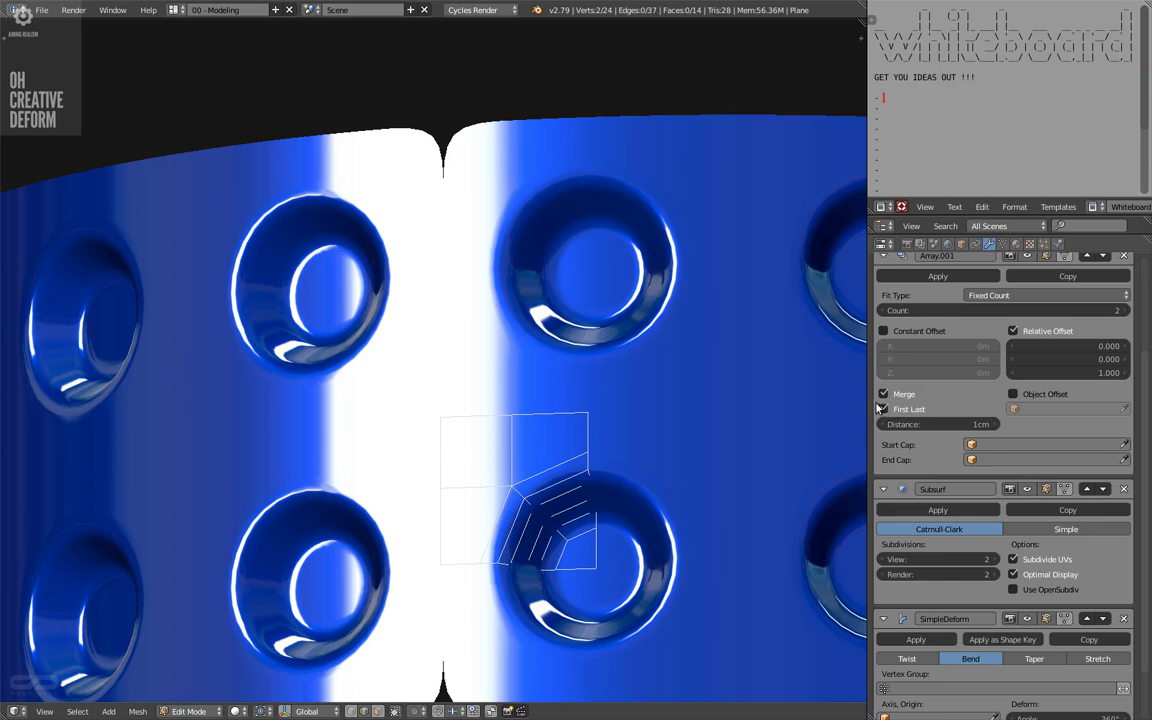
# Turn off First Last merging in the vertical array and set a mean crease of 1 on the quarter mesh's two outer upper corner edges
pyautogui.click(878, 405)
pyautogui.moveTo(431, 414); pyautogui.dragTo(447, 417, button='middle')
pyautogui.keyDown('shift'); pyautogui.rightClick(447, 423); pyautogui.keyUp('shift')
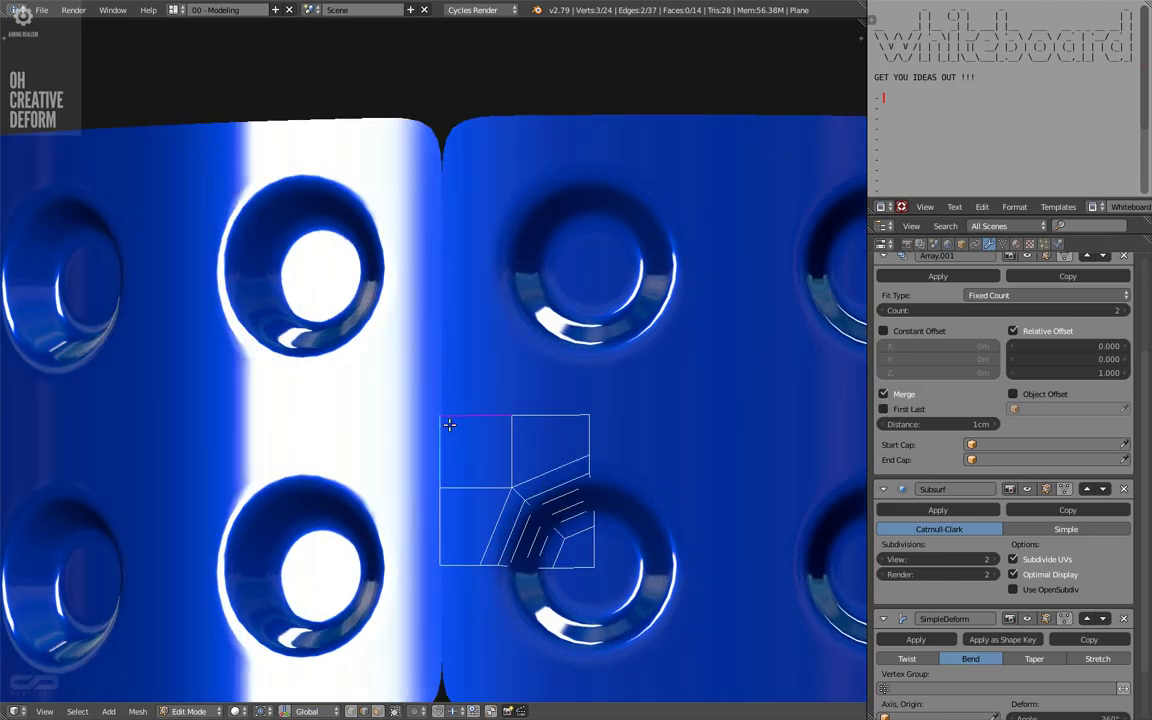
pyautogui.hotkey('shift', 'e')
pyautogui.press('1')
pyautogui.press('Return')
pyautogui.moveTo(438, 474); pyautogui.dragTo(457, 422, button='middle')
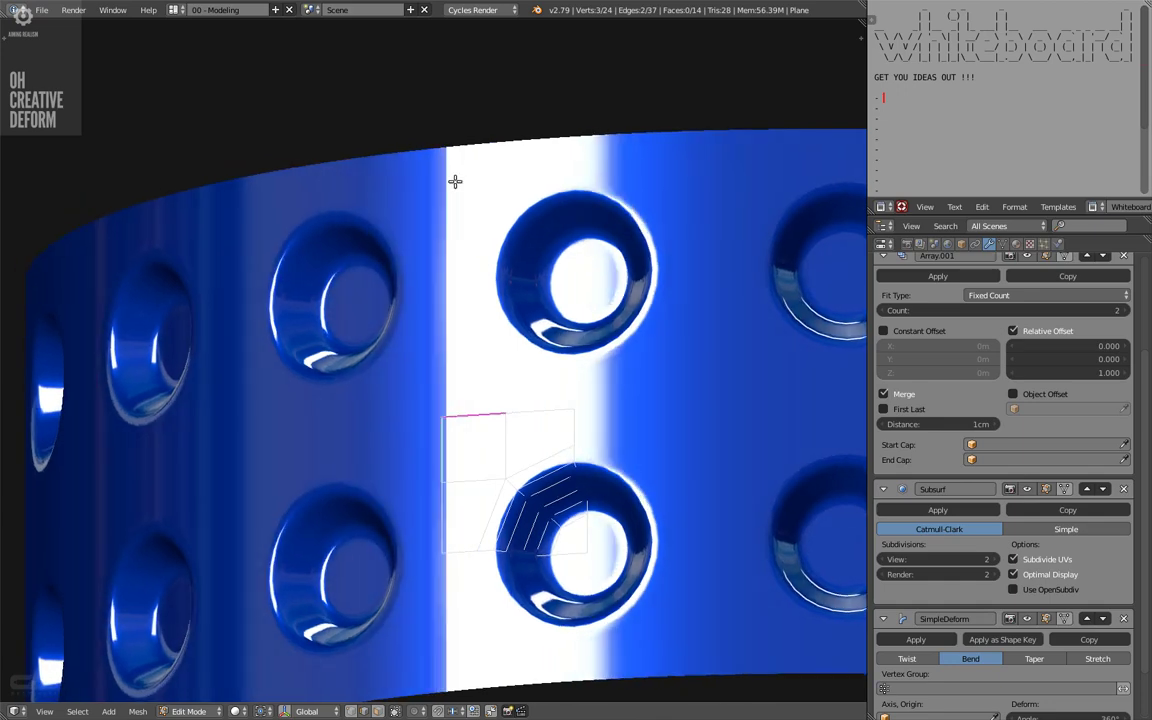
# Preview the ring at Subdivision Surface view level 3 and inspect its borders and recess shading in Object Mode
pyautogui.click(995, 560)
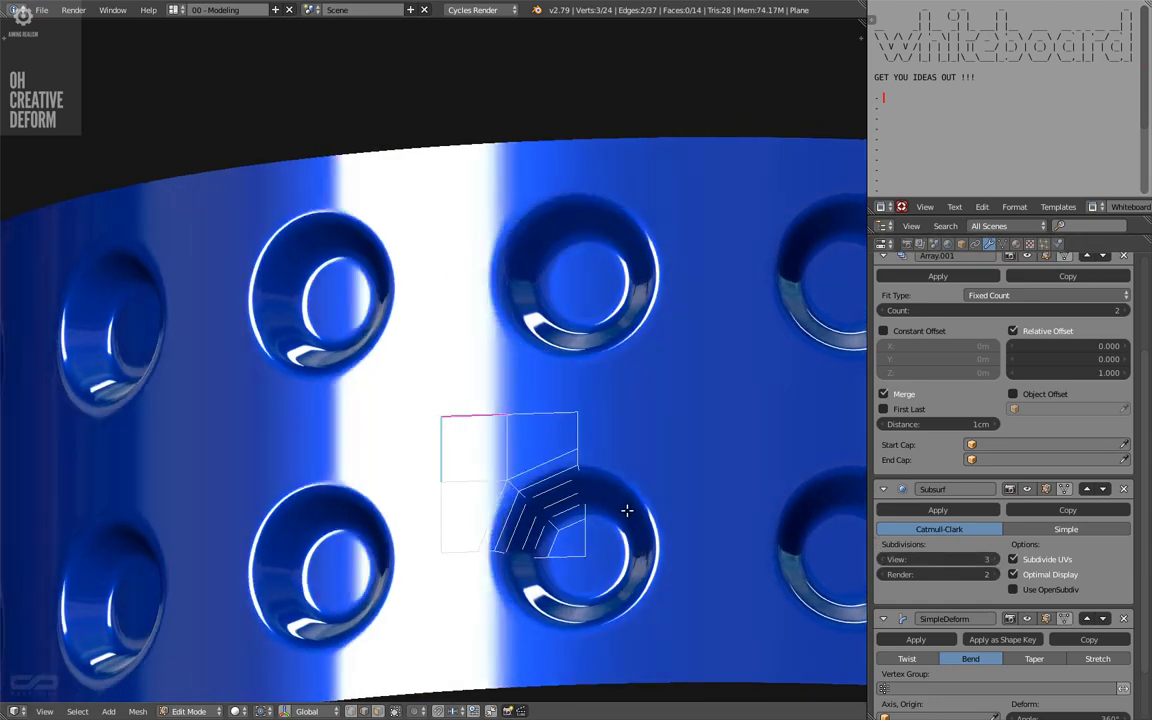
pyautogui.hotkey('ctrl', 'shift', 'e')
pyautogui.rightClick(611, 510)
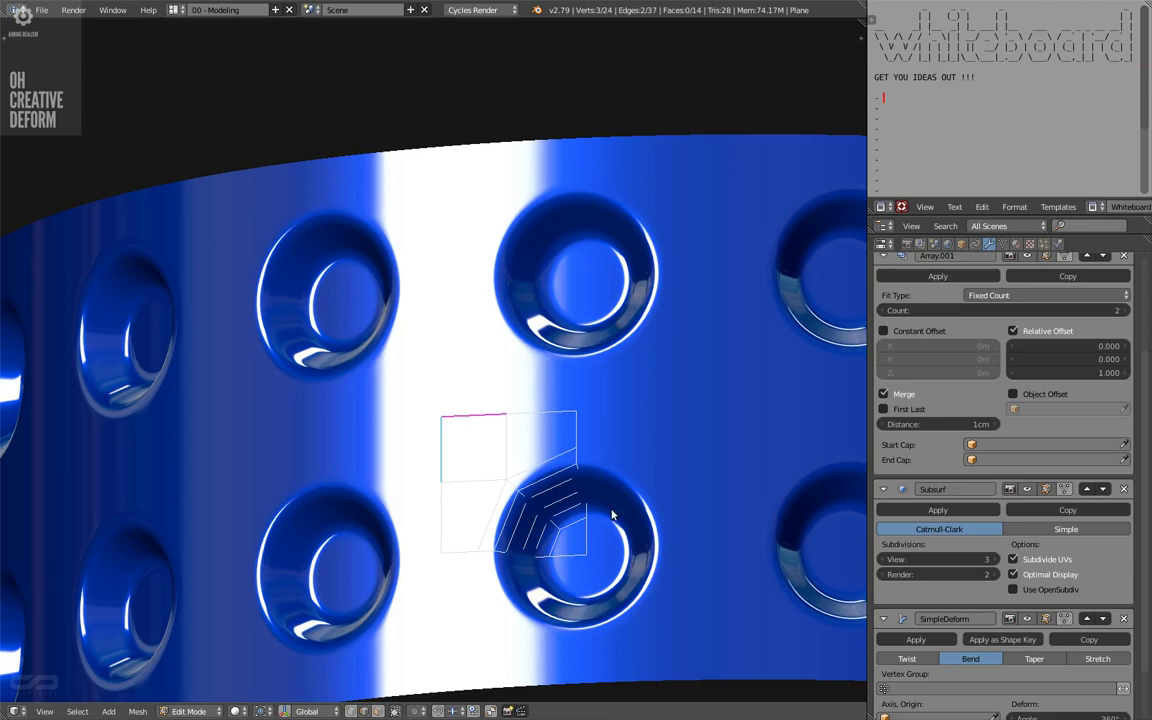
pyautogui.press('Tab')
pyautogui.moveTo(615, 513); pyautogui.dragTo(620, 477, button='middle')
pyautogui.scroll(-1, 635, 493)
pyautogui.moveTo(570, 420); pyautogui.dragTo(563, 452, button='middle')
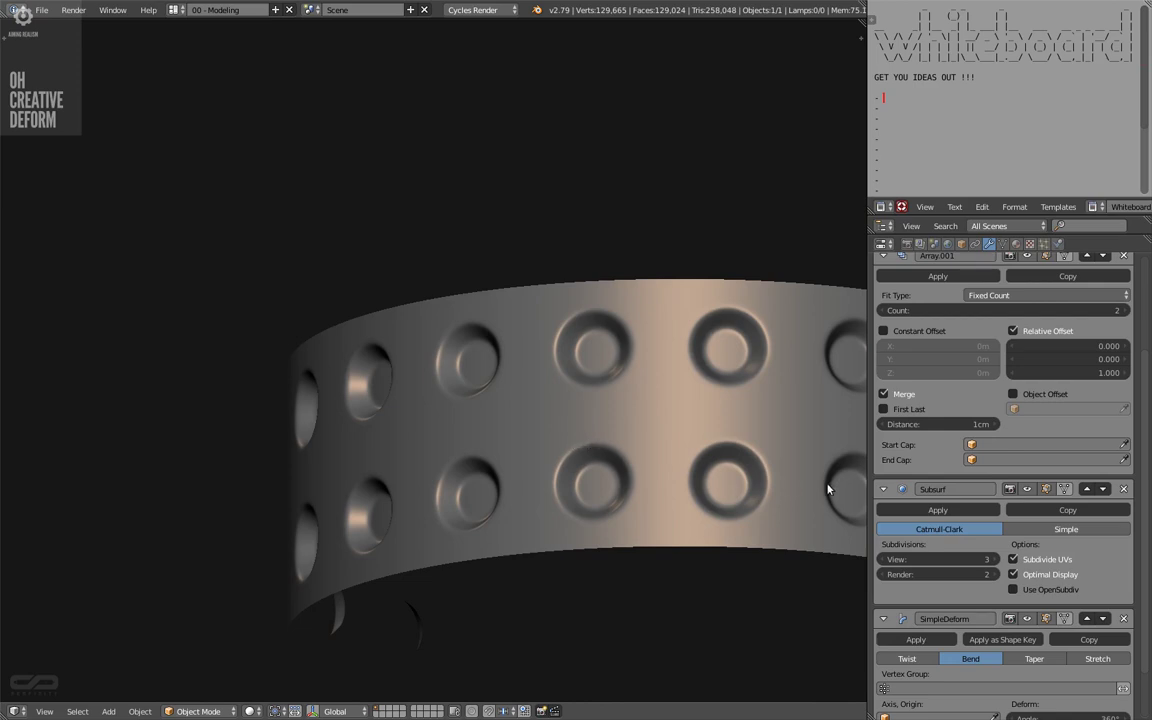
# Preview the ring at Subdivision Surface view level 1, inspect it with the glossy blue surface display, and set the level back to 2
pyautogui.click(881, 560)
pyautogui.click(881, 560)
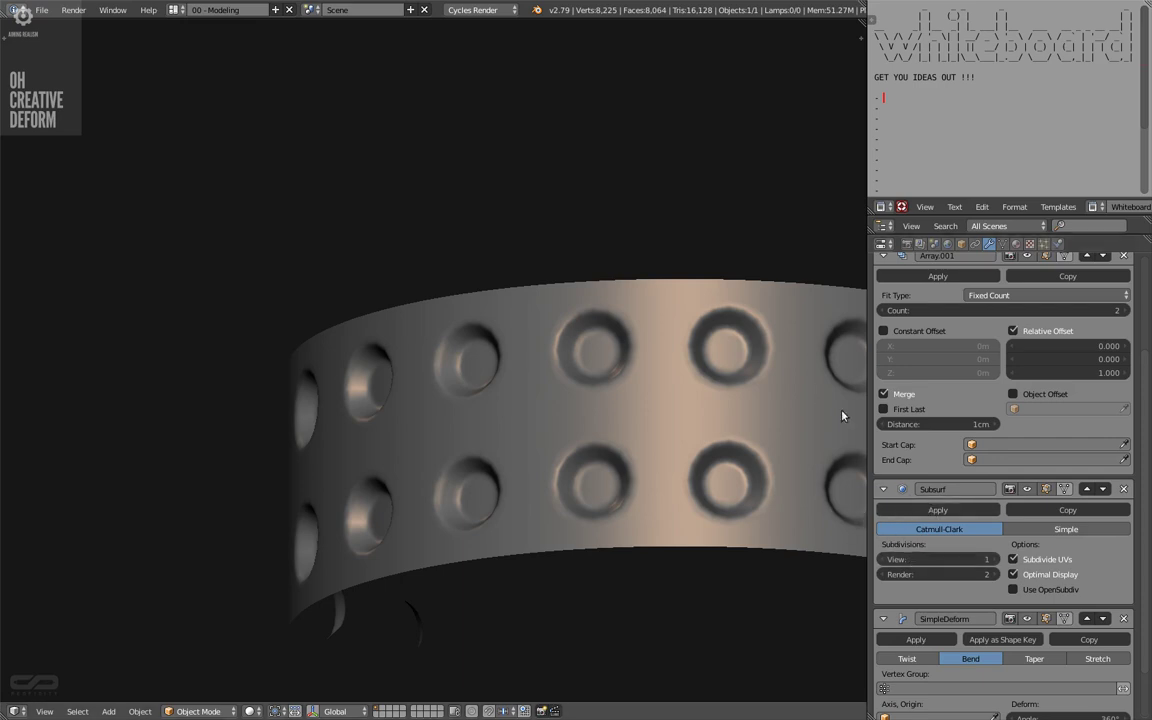
pyautogui.moveTo(572, 462)
pyautogui.mouseDown(button='middle')
pyautogui.moveTo(581, 465)
pyautogui.moveTo(525, 465)
pyautogui.moveTo(596, 452)
pyautogui.moveTo(528, 464)
pyautogui.moveTo(533, 476)
pyautogui.mouseUp(button='middle')
pyautogui.press('Tab')
pyautogui.scroll(3, 563, 410)
pyautogui.press('Tab')
pyautogui.hotkey('alt', 'z')
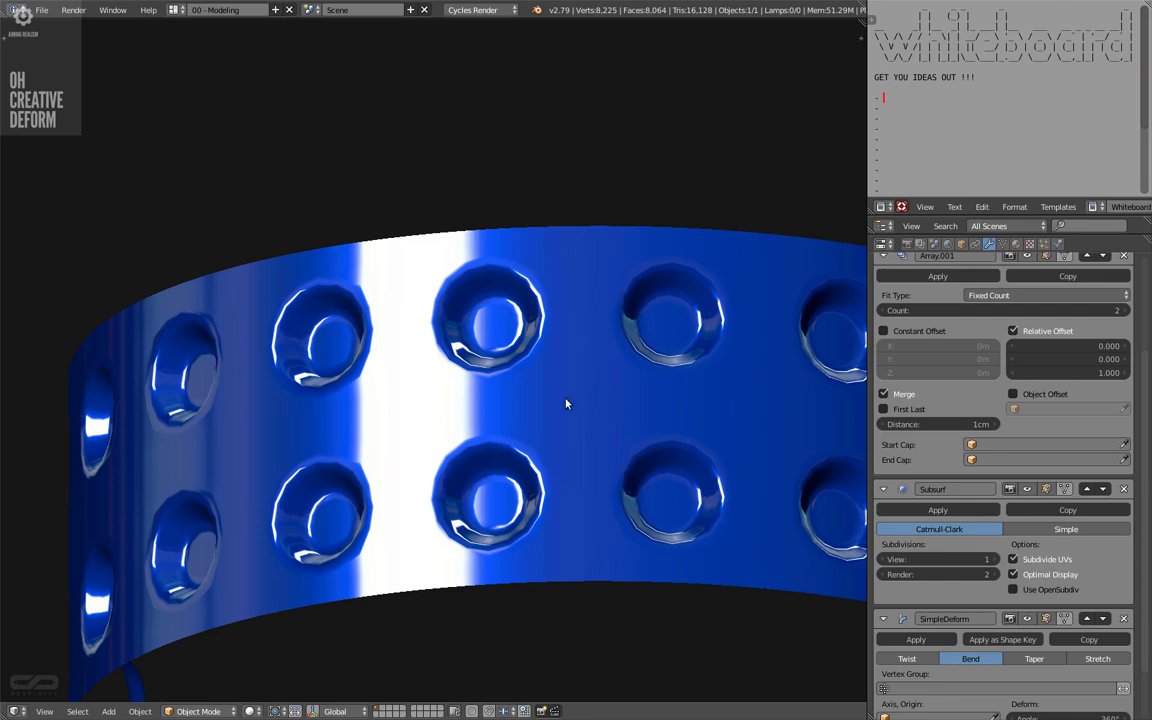
pyautogui.moveTo(563, 399); pyautogui.dragTo(556, 475, button='middle')
pyautogui.click(989, 559)
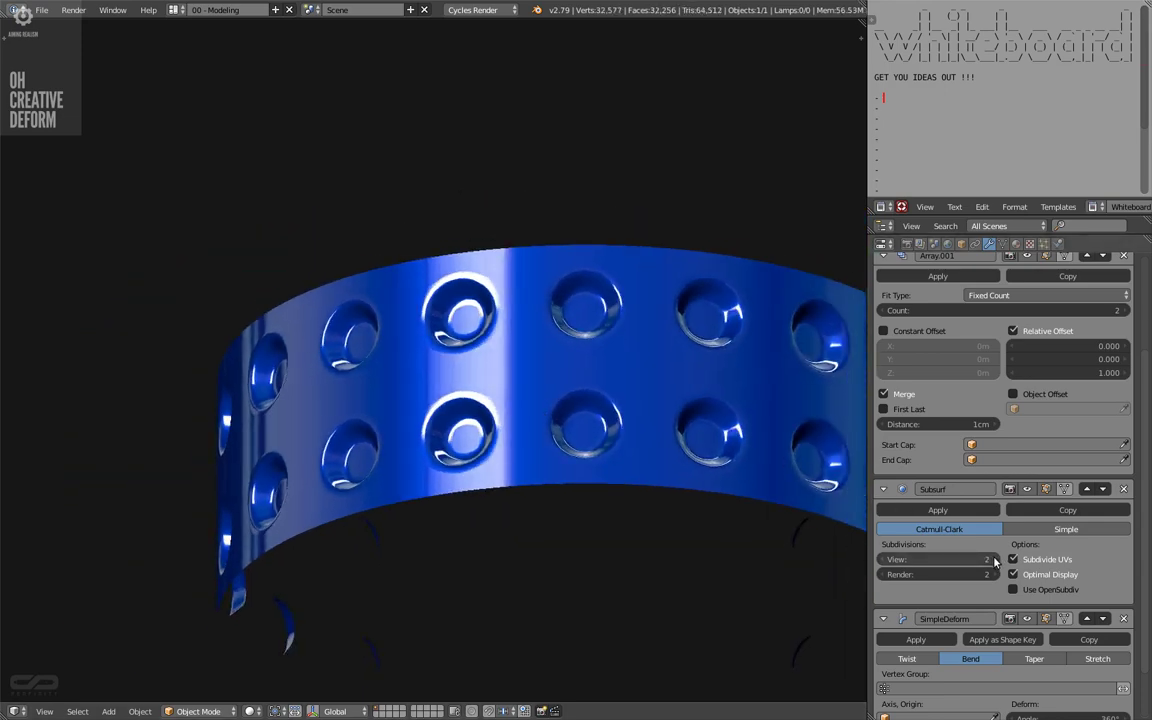
pyautogui.moveTo(664, 467); pyautogui.dragTo(430, 392, button='middle')
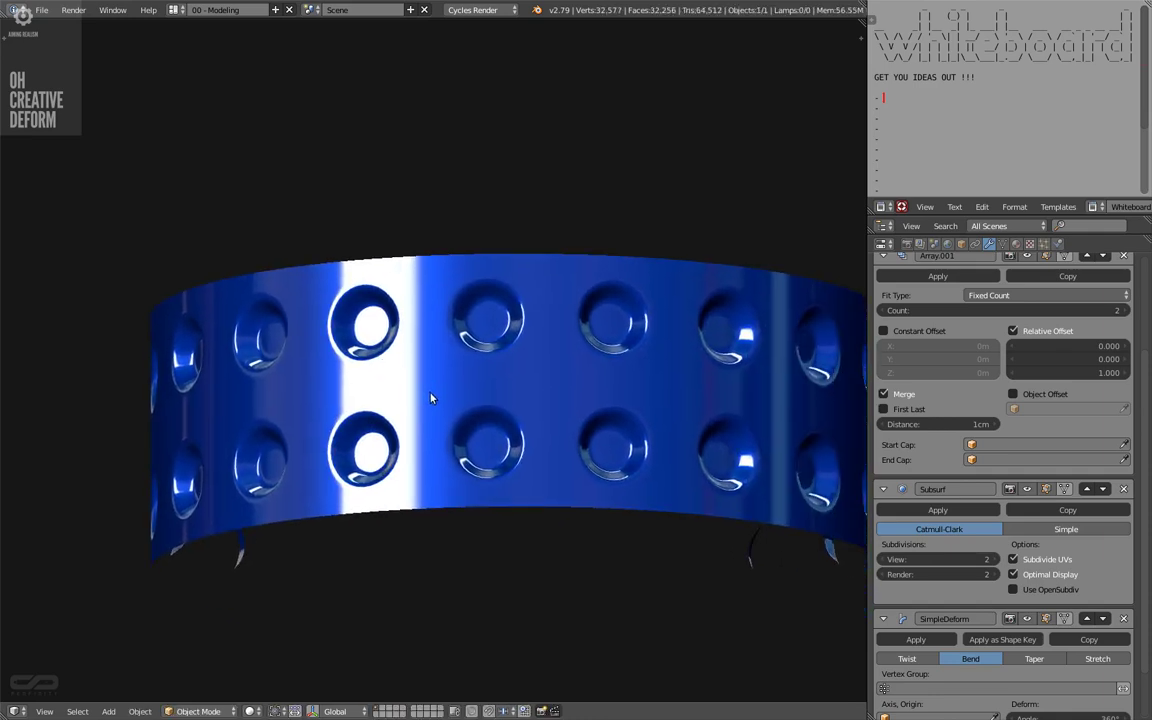